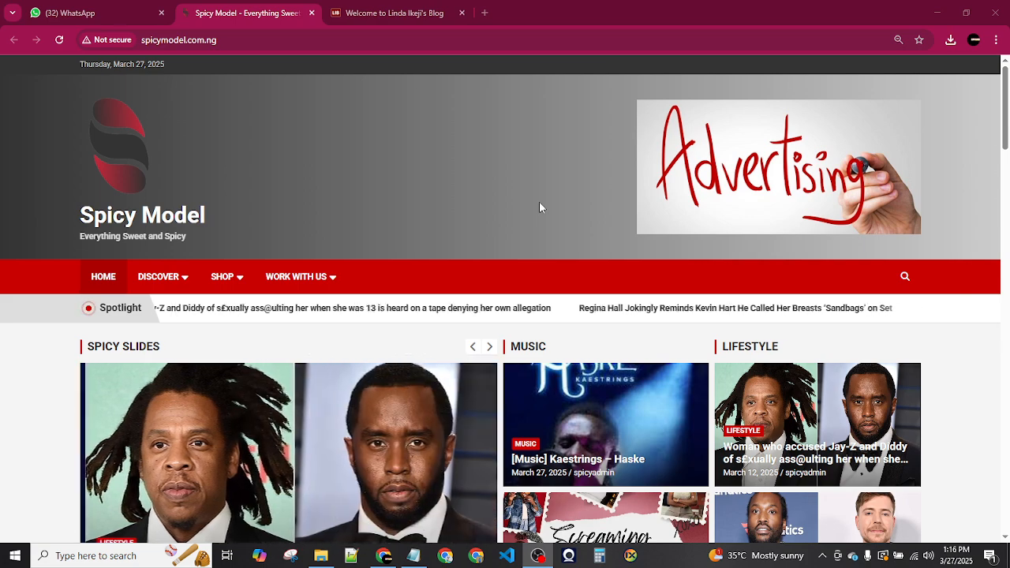
- Go to spicymodel.com.ng/login and log in to the WordPress admin with the saved credentials
click(307, 36)
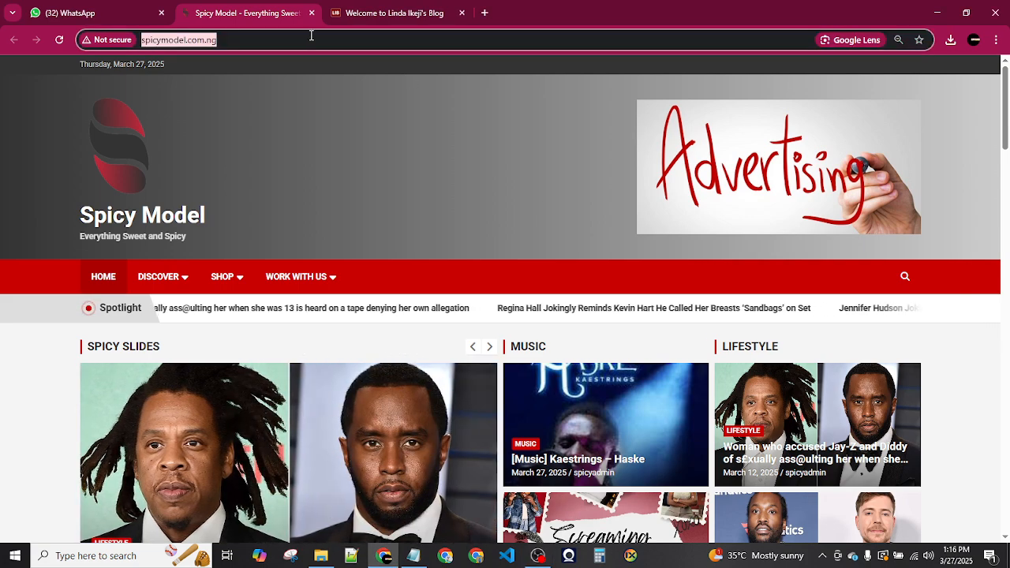
click(316, 35)
text(/)
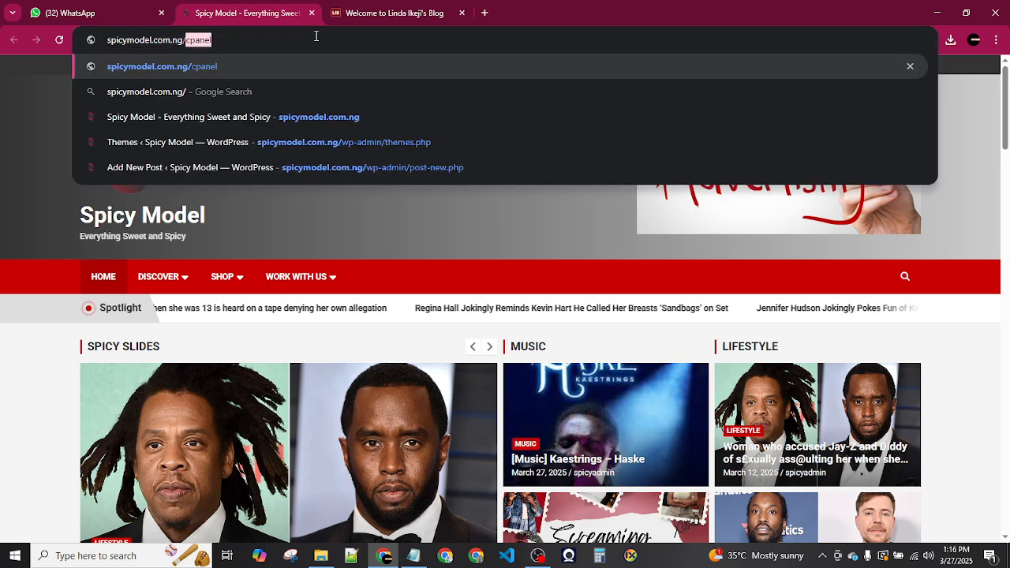
key(BackSpace)
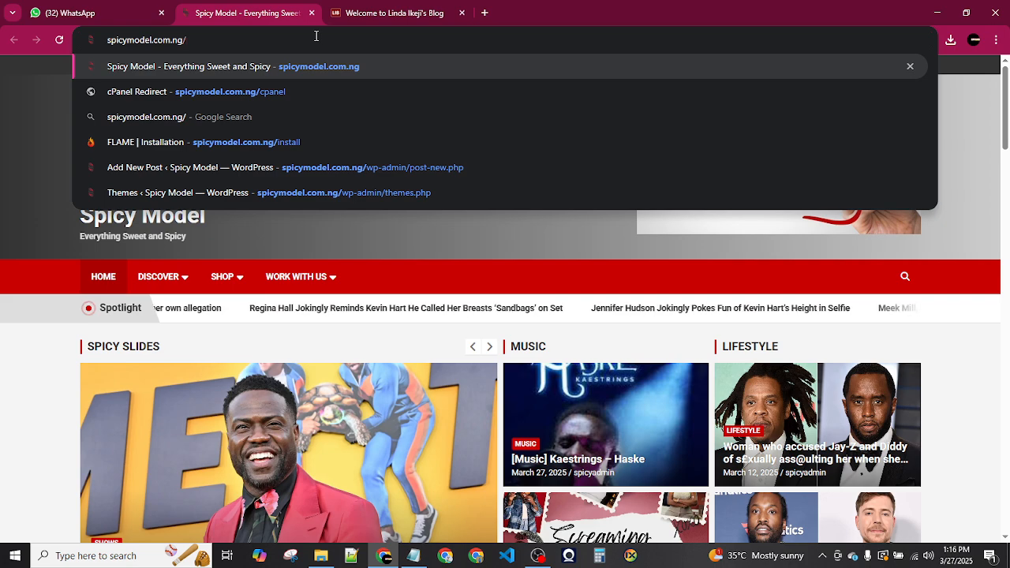
text(login)
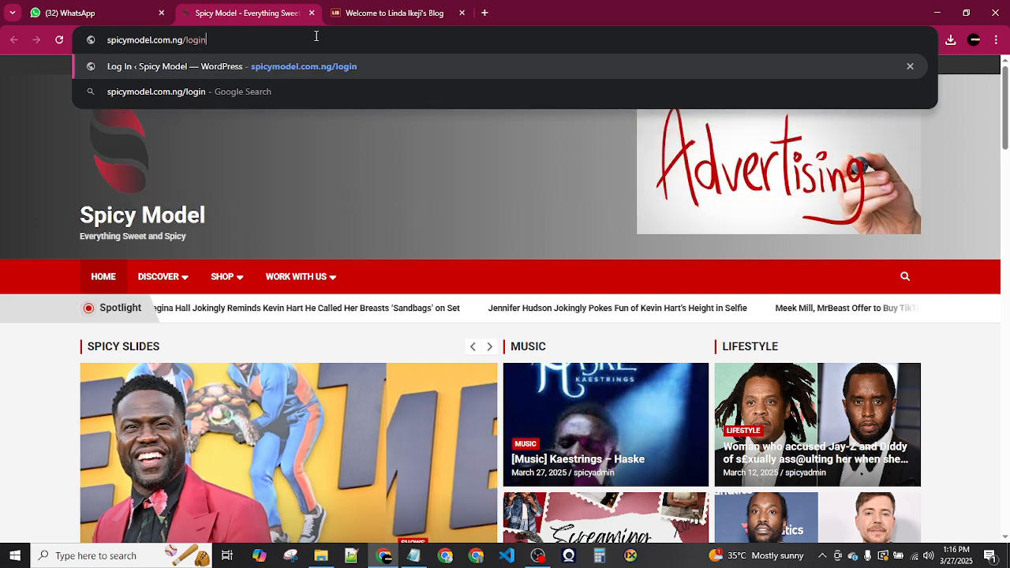
key(Return)
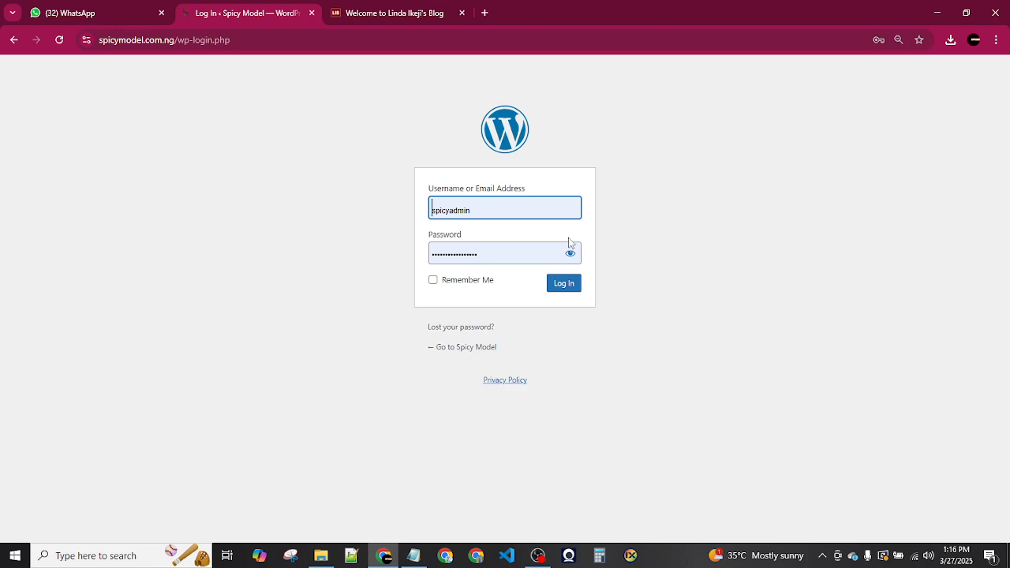
click(565, 288)
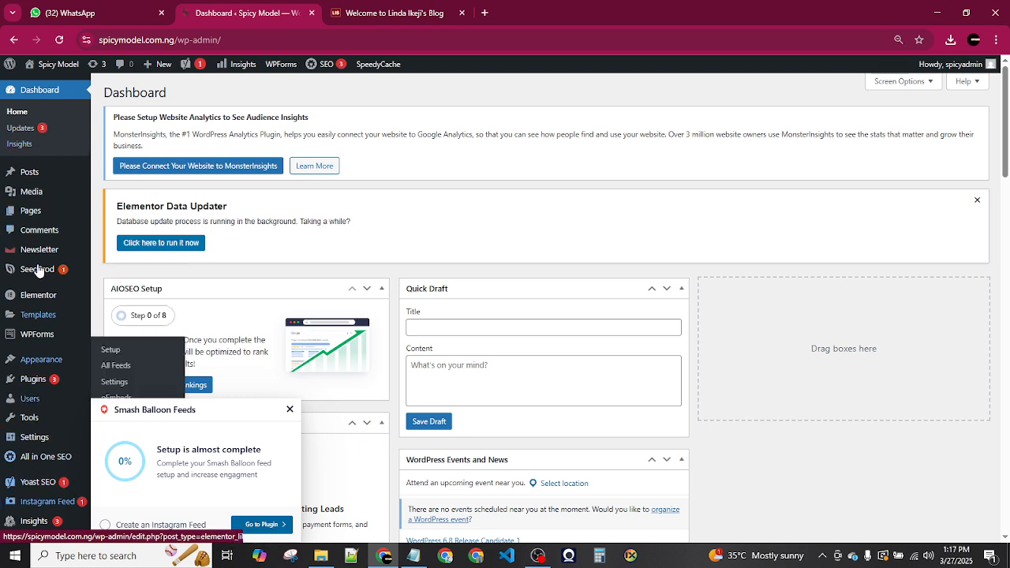
- Open the list of all posts in the WordPress dashboard and start a new post
mouse_move(51, 76)
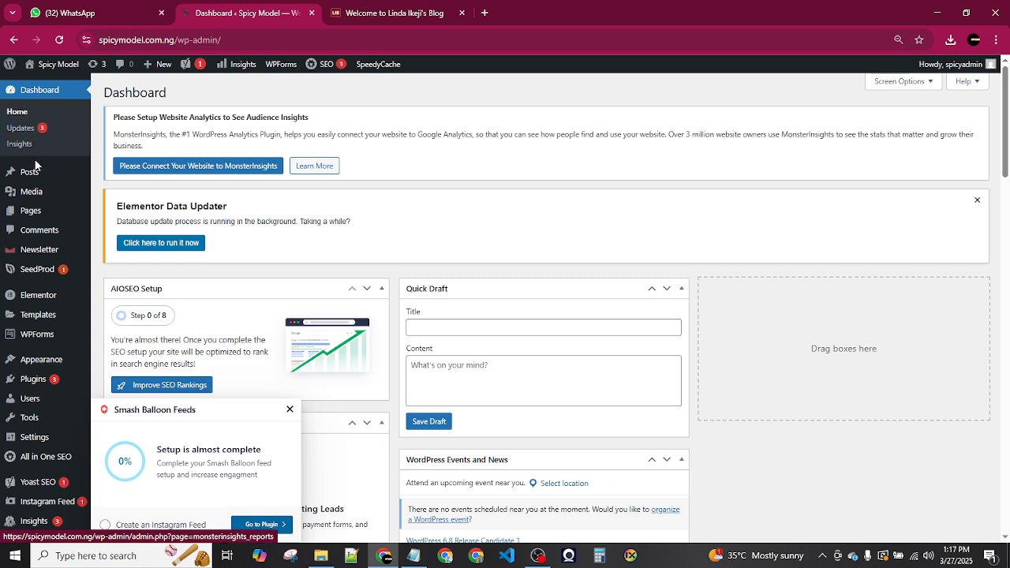
mouse_move(33, 171)
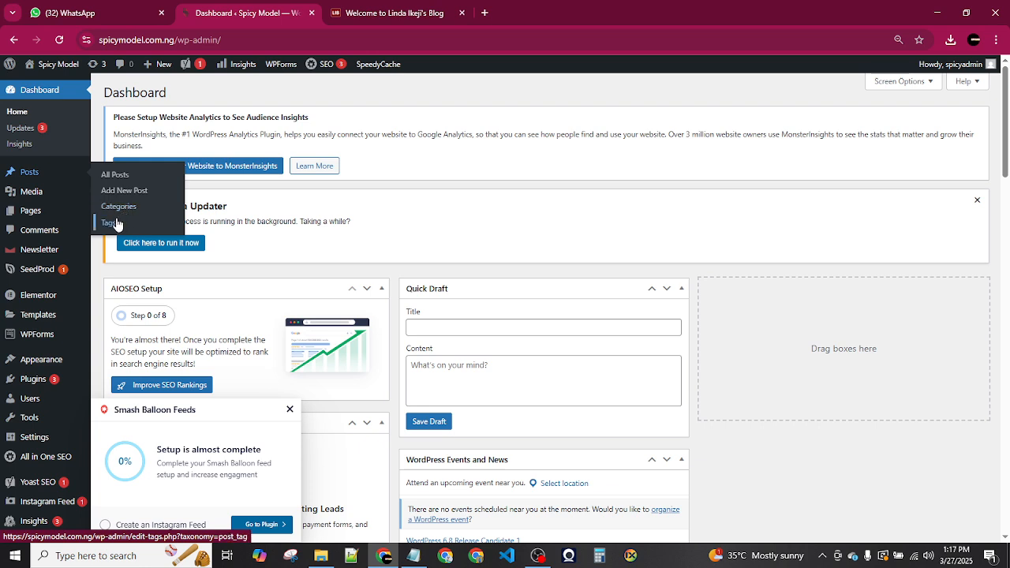
mouse_move(43, 214)
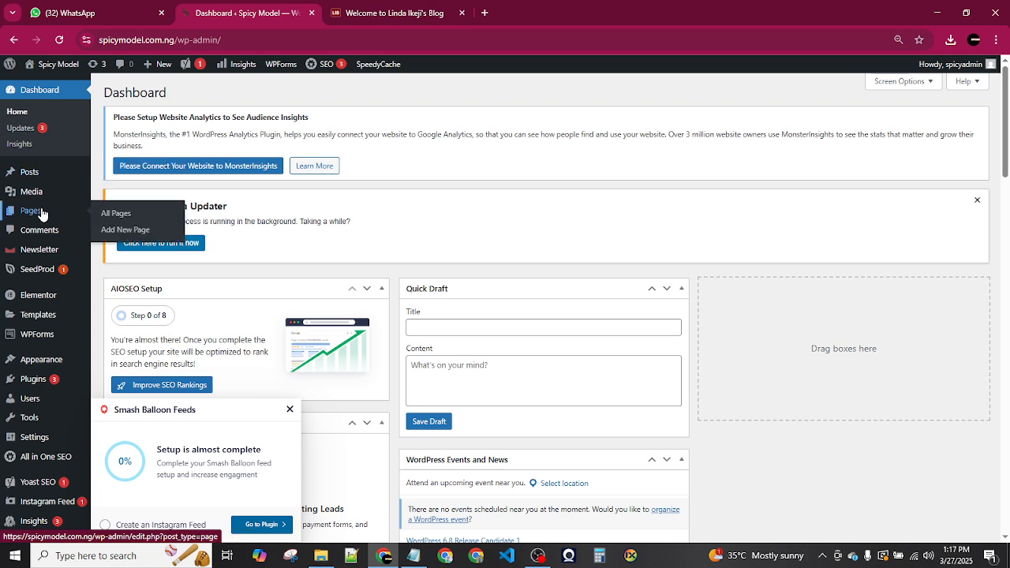
mouse_move(37, 195)
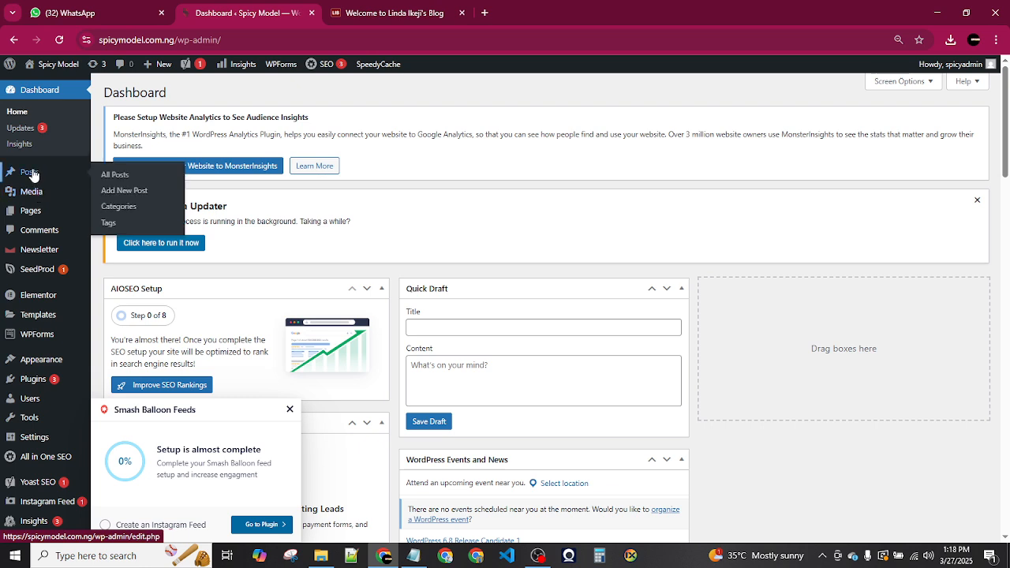
click(124, 181)
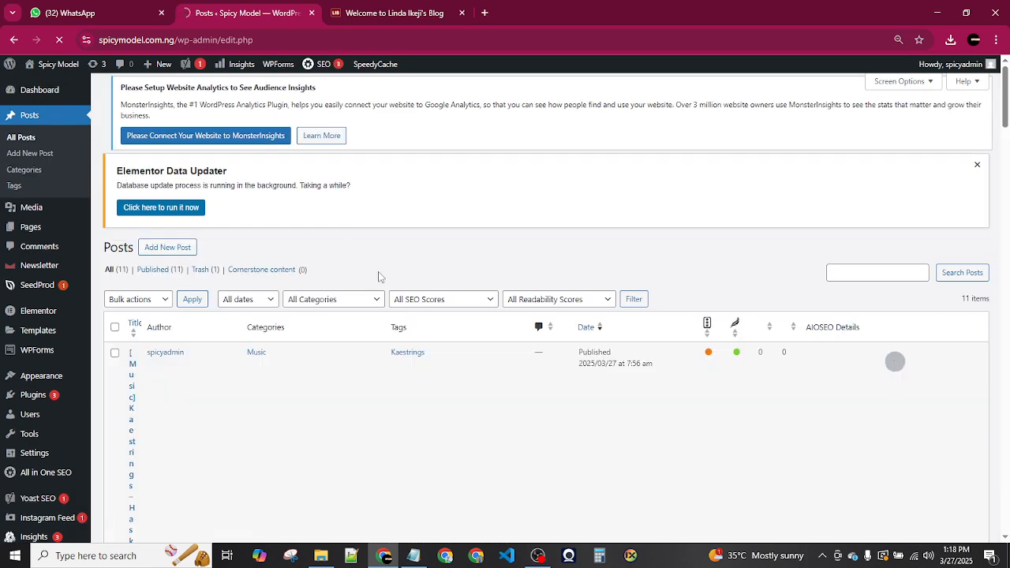
scroll(409, 284, down, 2)
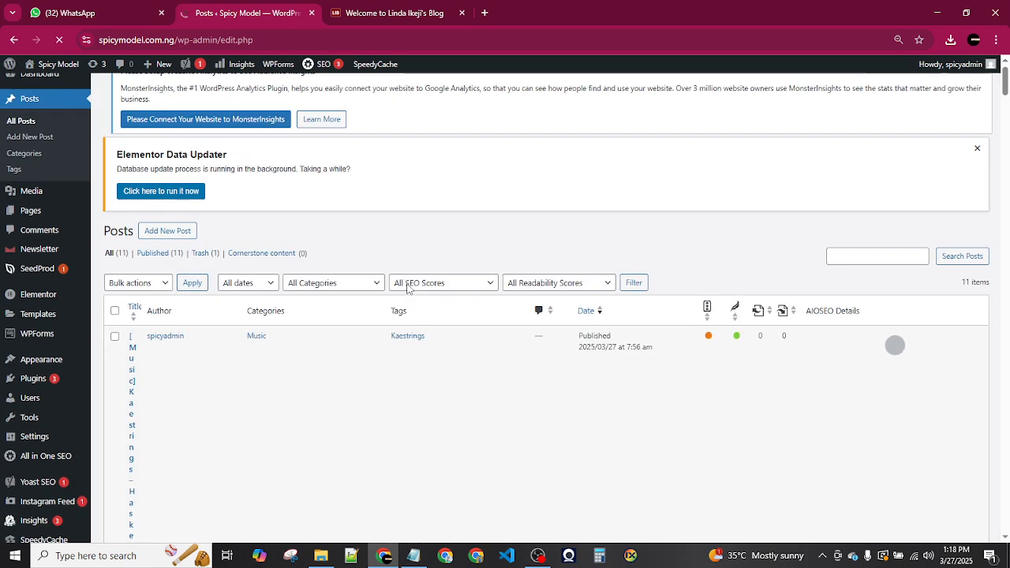
scroll(413, 160, down, 2)
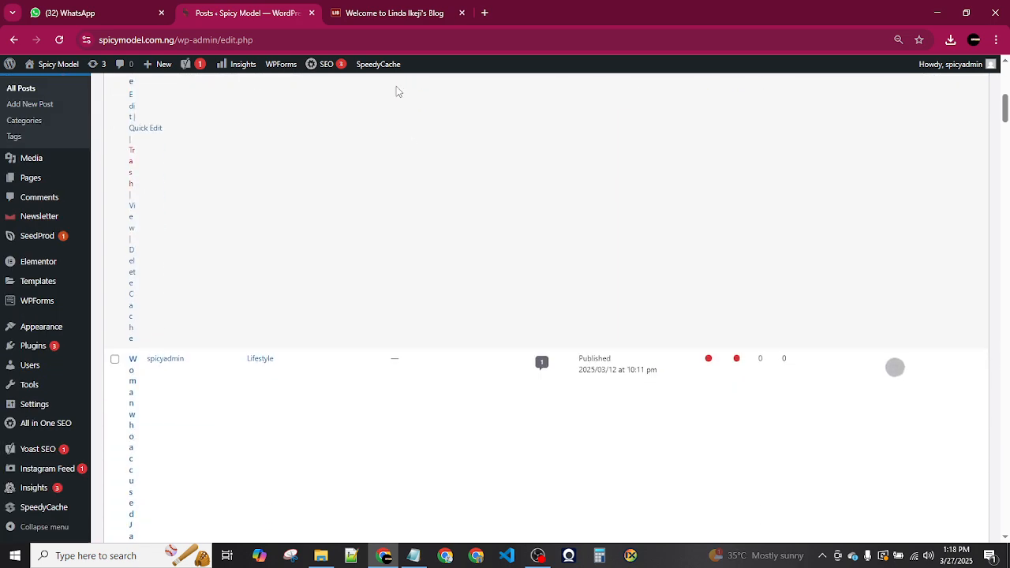
scroll(398, 90, up, 4)
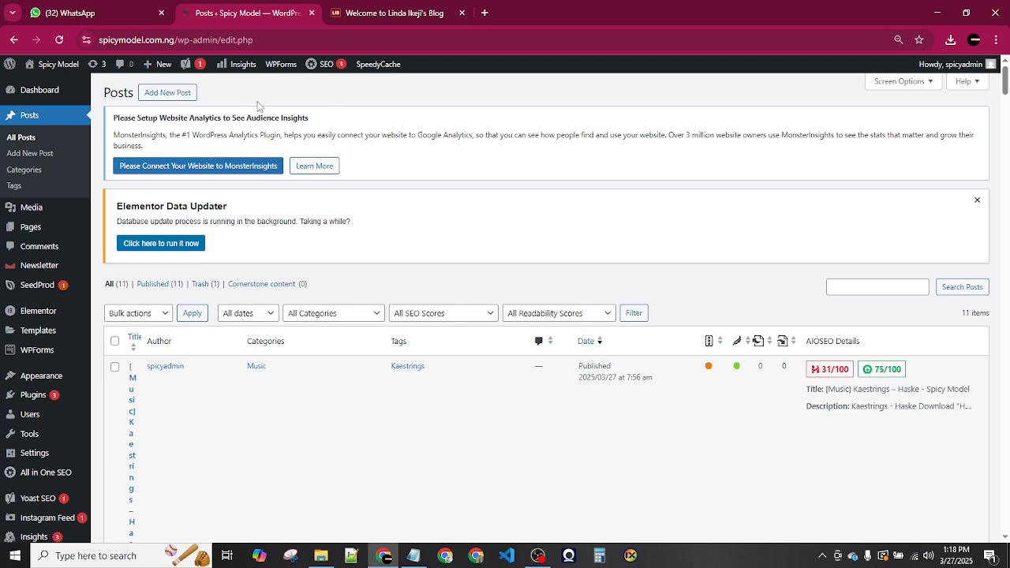
click(163, 98)
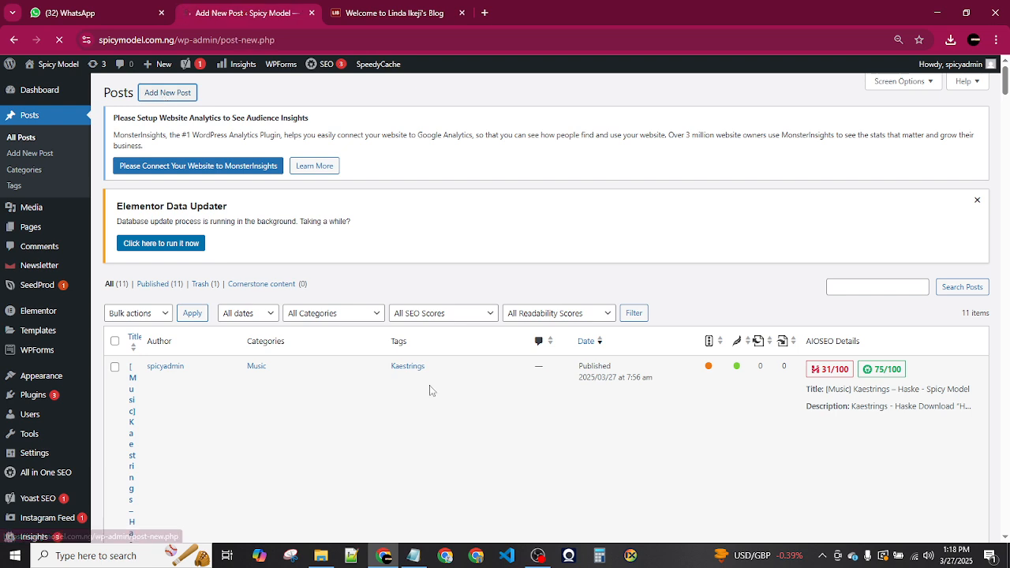
click(415, 556)
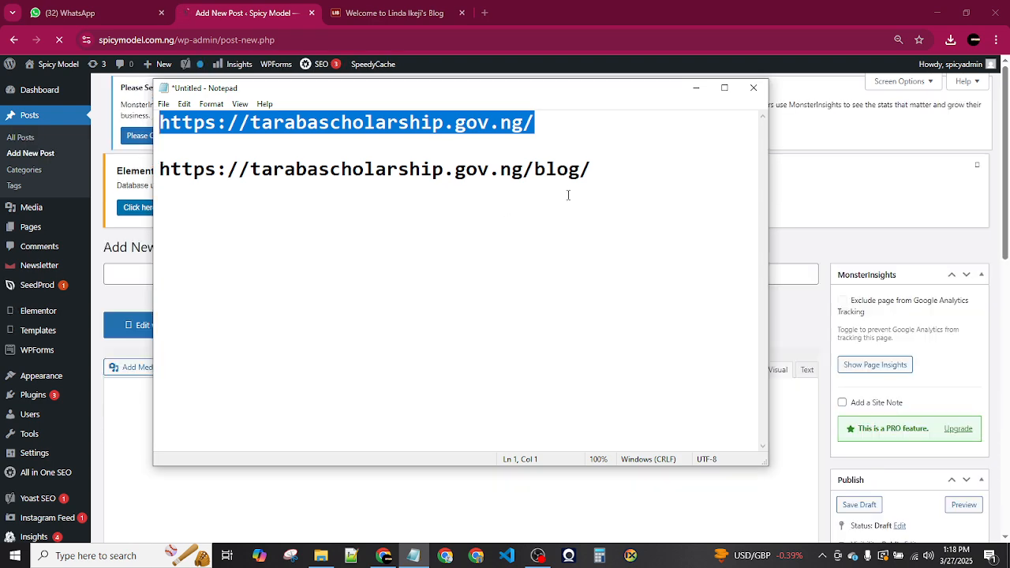
click(695, 88)
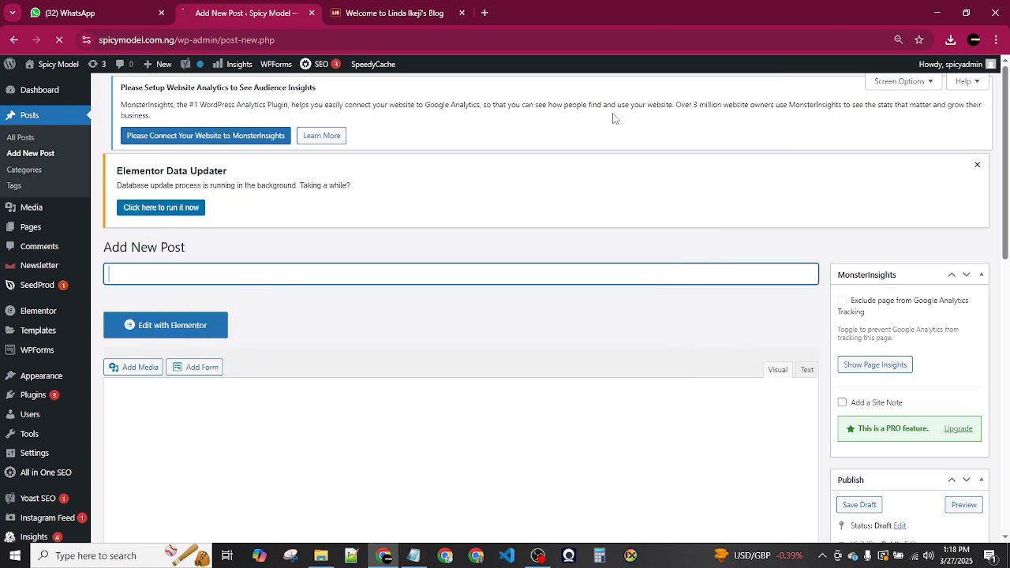
- Switch to Linda Ikeji's Blog, dismiss the ad, and open the article on Andrew Tate's girlfriend's accusation at the Beverly Hills Hotel
click(400, 6)
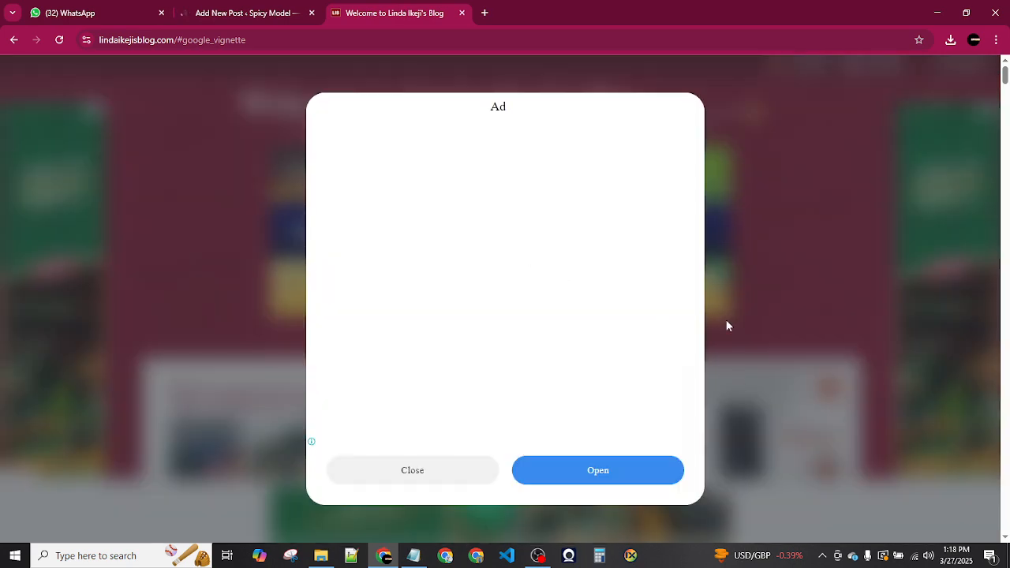
click(414, 471)
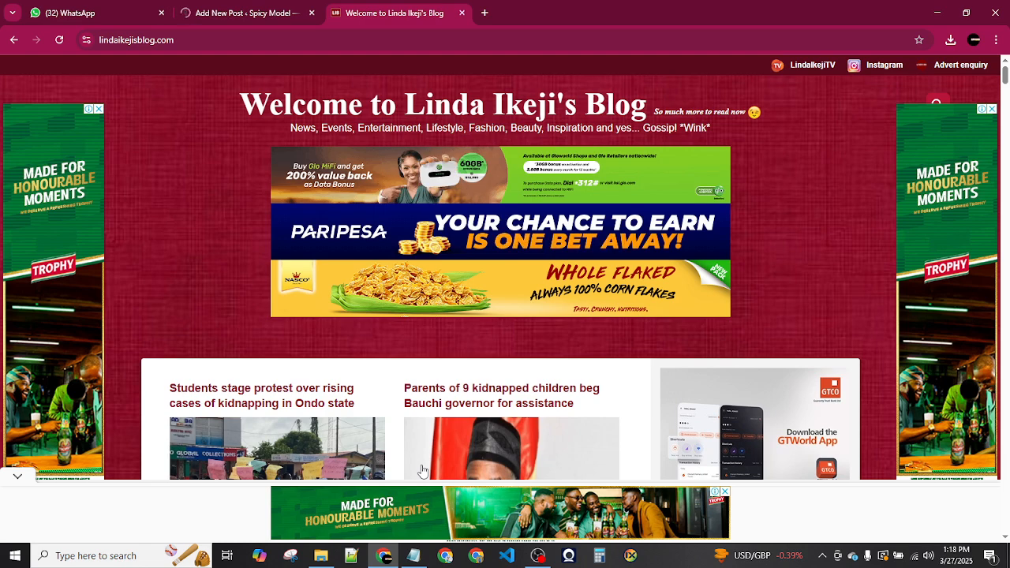
scroll(422, 471, down, 2)
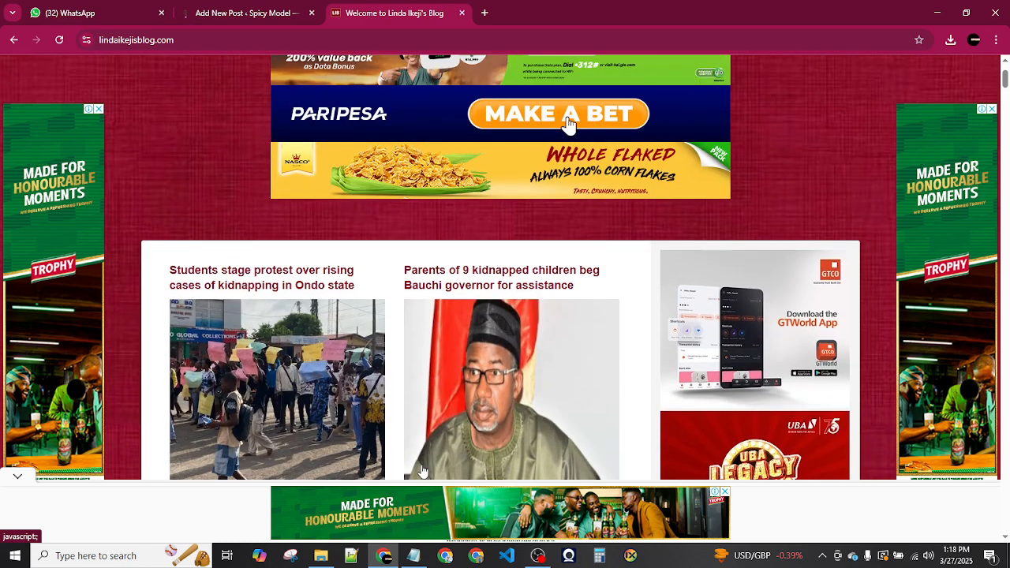
scroll(421, 471, down, 1)
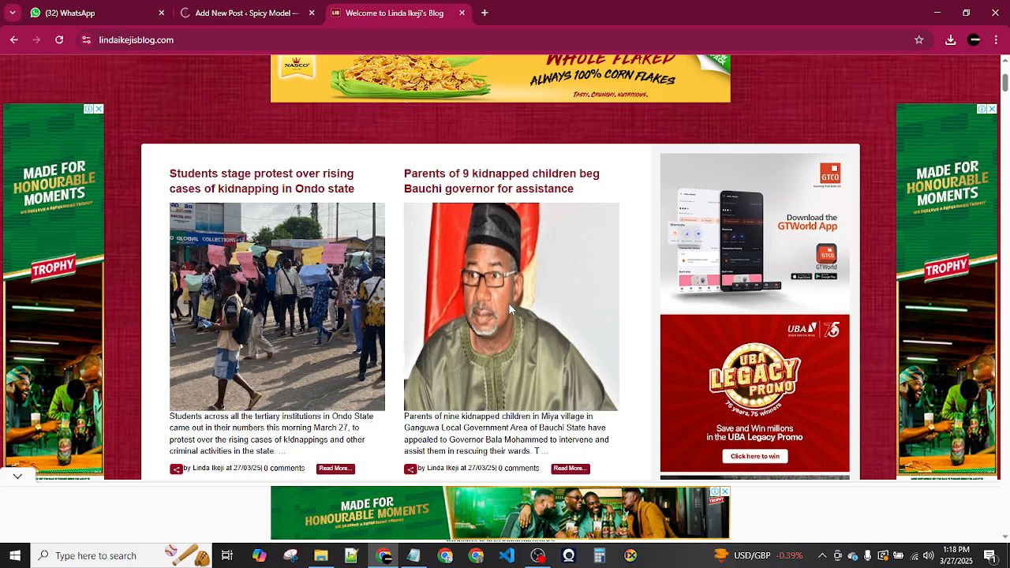
scroll(445, 307, down, 2)
scroll(446, 307, down, 8)
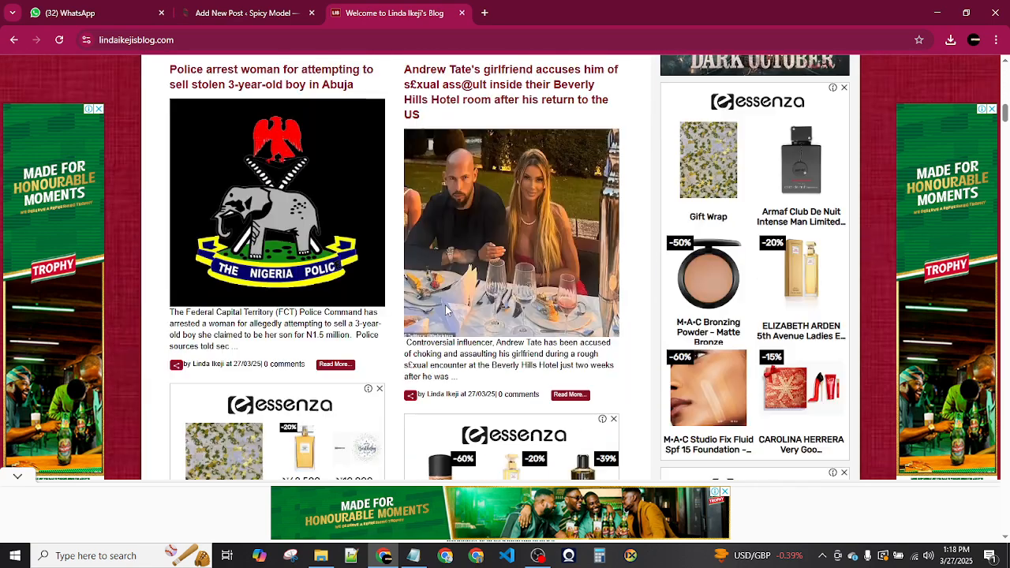
scroll(446, 310, down, 1)
scroll(446, 311, down, 1)
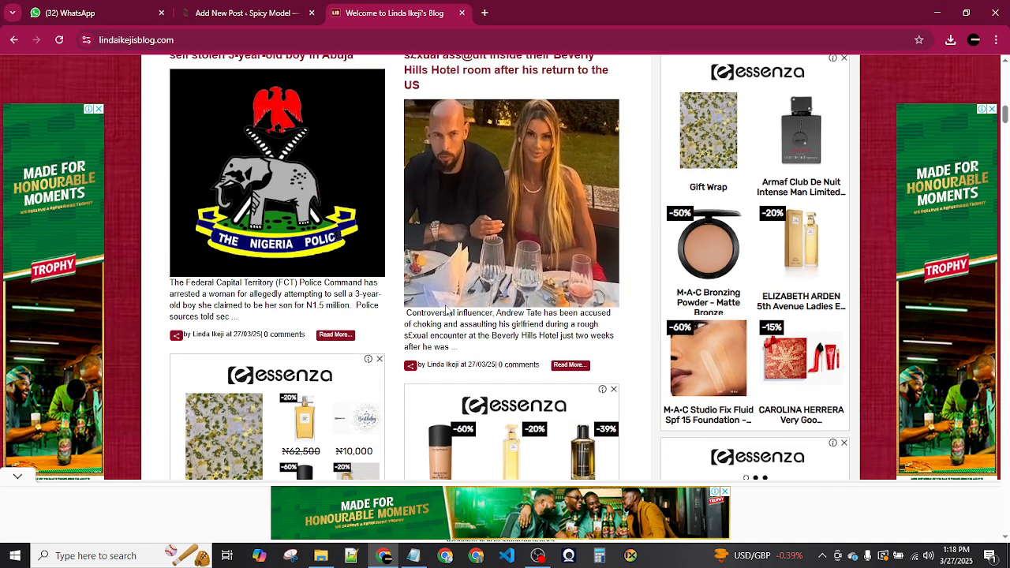
scroll(446, 310, up, 2)
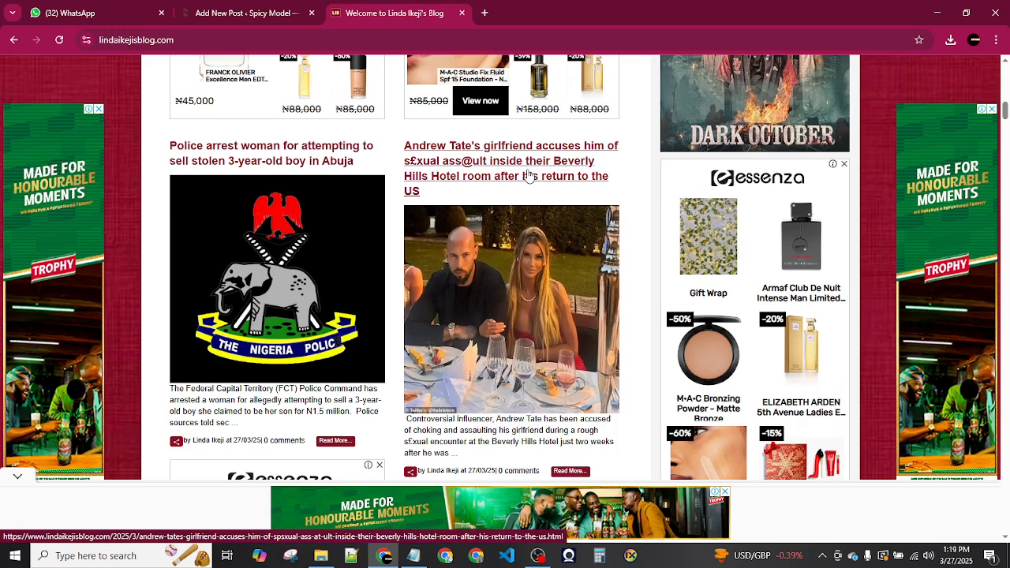
click(528, 175)
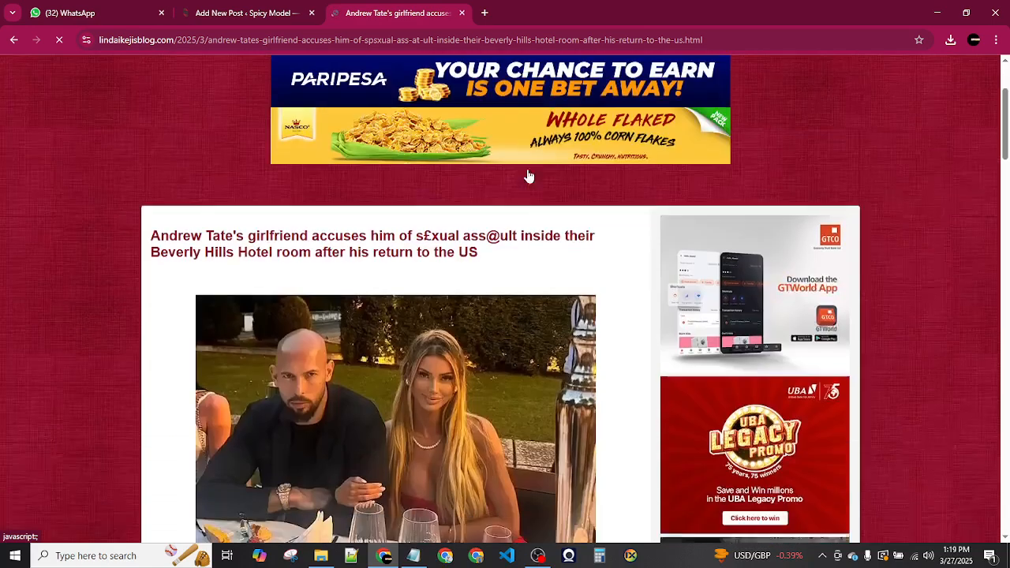
- Save the article's main photo to the Downloads folder under its suggested file name
scroll(528, 175, down, 1)
right_click(359, 340)
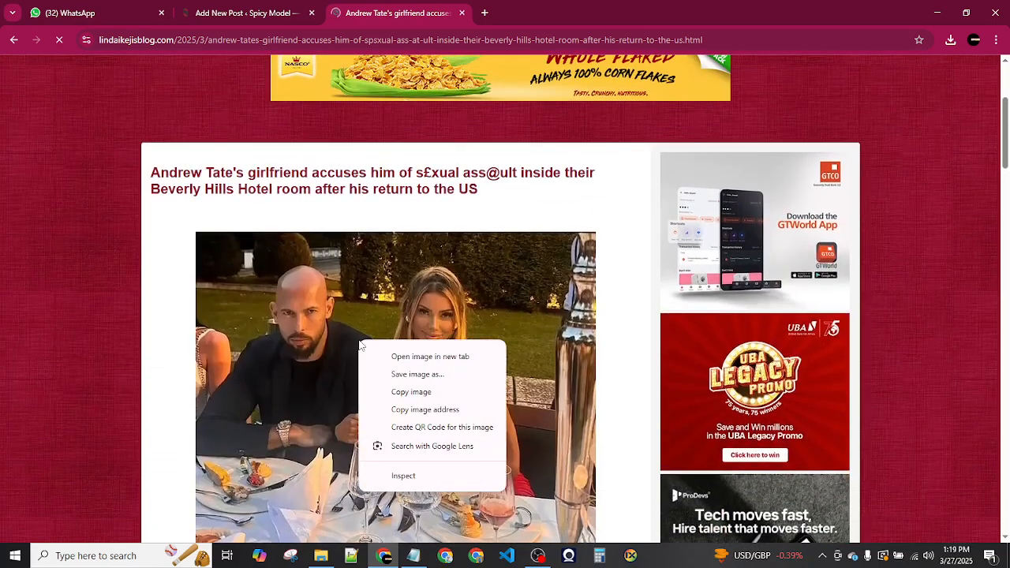
click(399, 376)
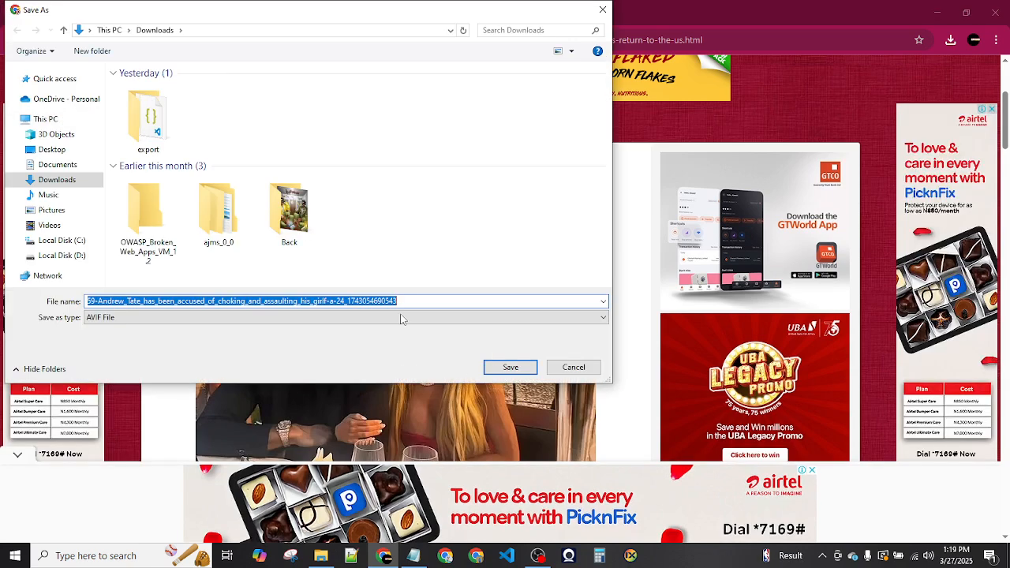
click(513, 368)
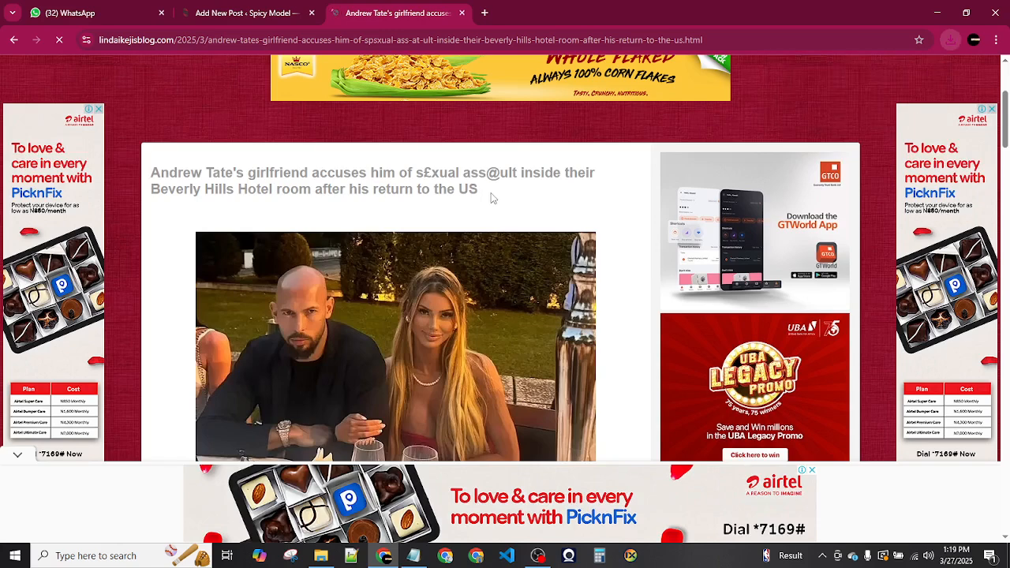
- Copy the article's headline and paste it as the title of the new WordPress post
drag(491, 197, 152, 169)
key(ctrl+c)
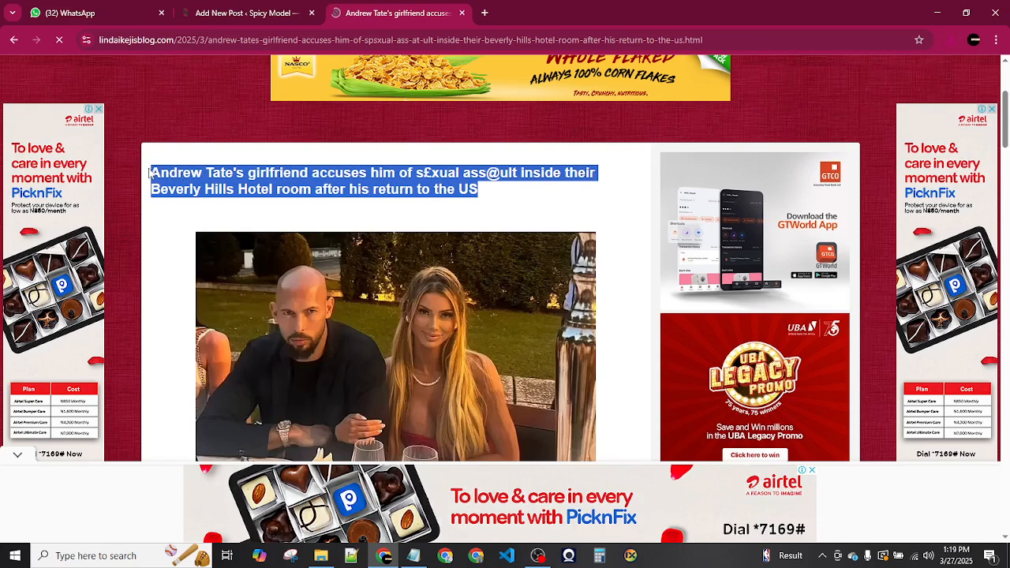
click(202, 10)
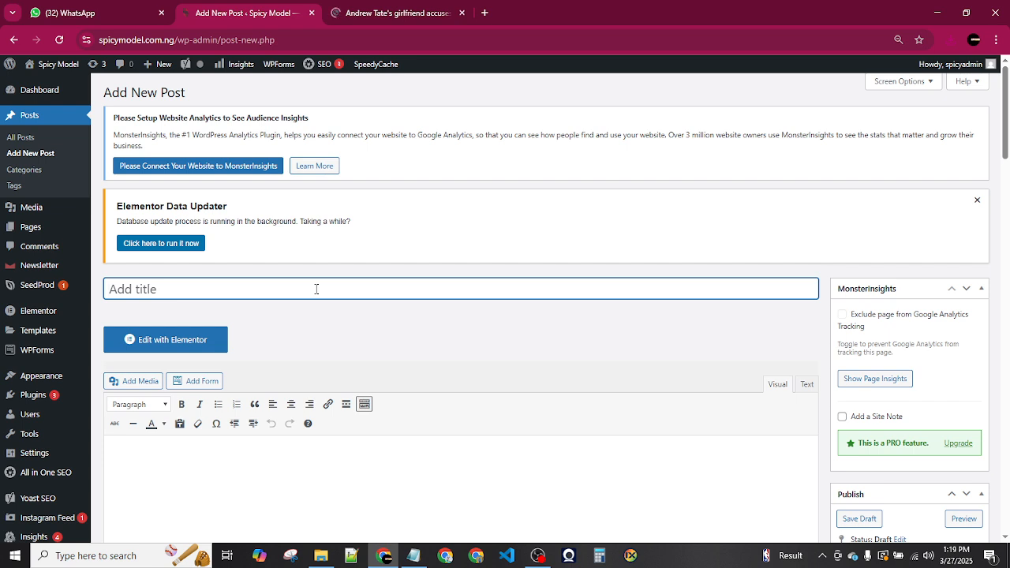
key(ctrl+v)
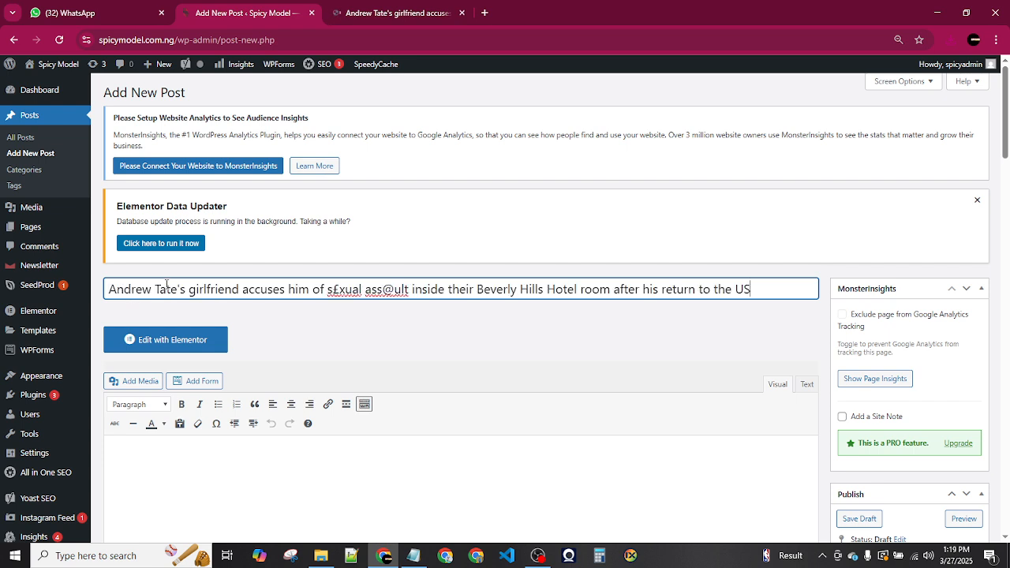
- Copy the article's two opening paragraphs and paste them into the new post's body, adding blank space above them
click(410, 13)
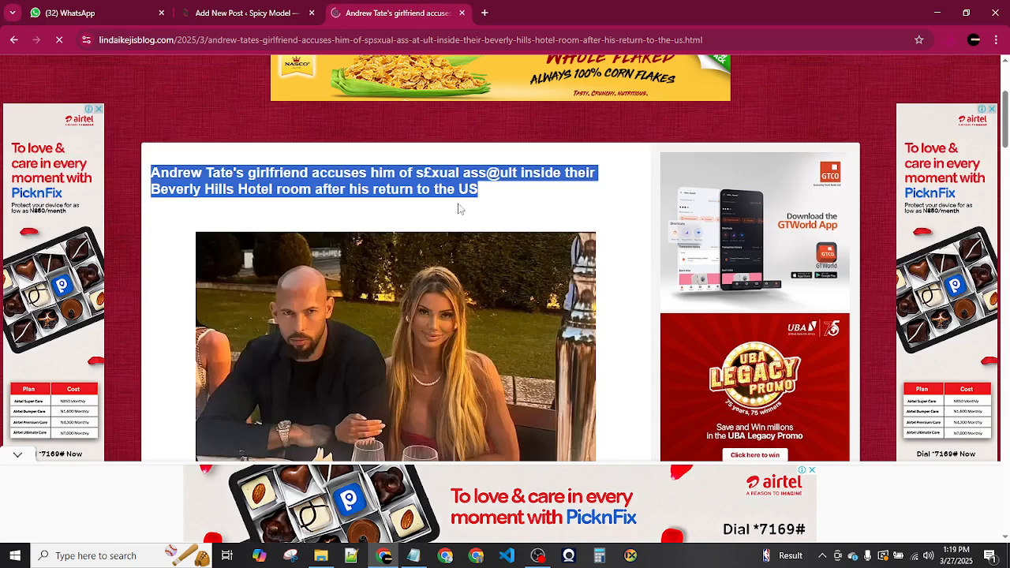
scroll(463, 239, down, 8)
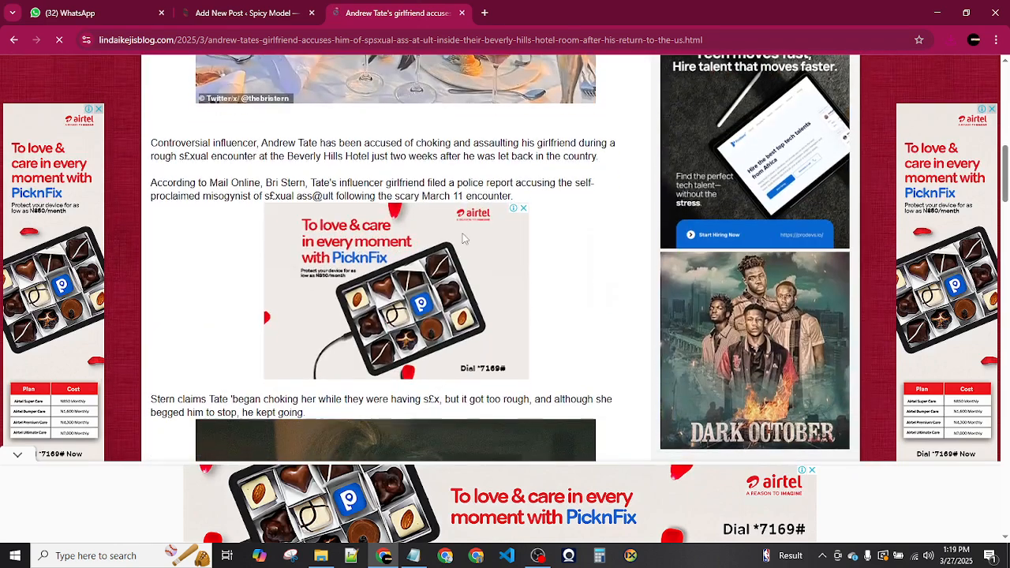
drag(150, 143, 515, 192)
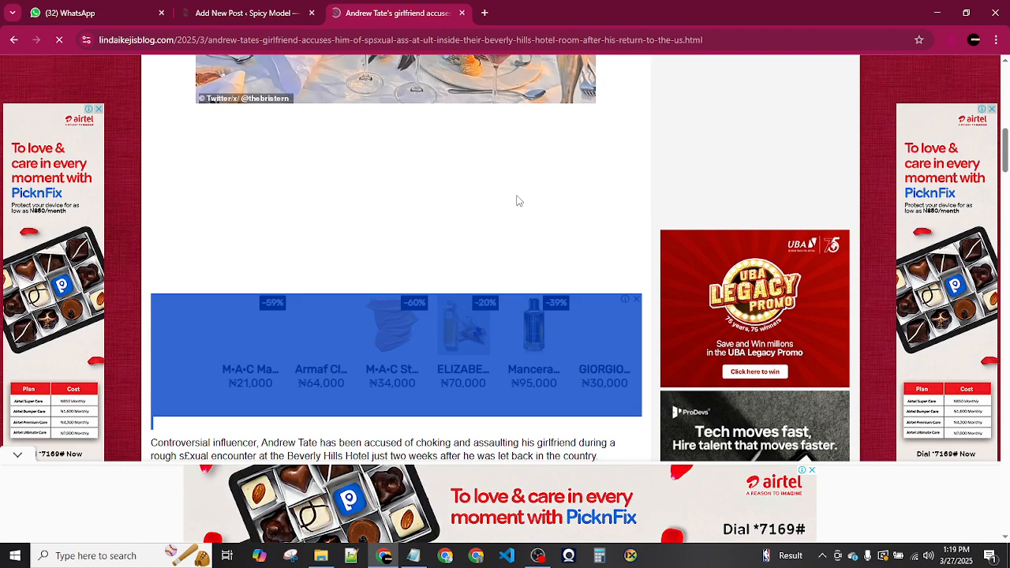
scroll(517, 201, down, 3)
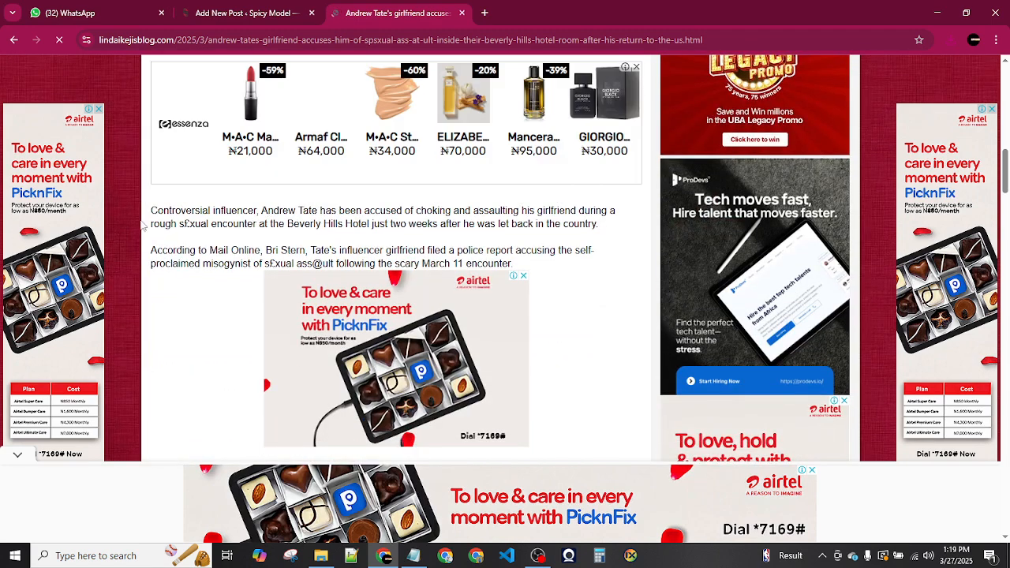
drag(151, 210, 518, 267)
key(ctrl+c)
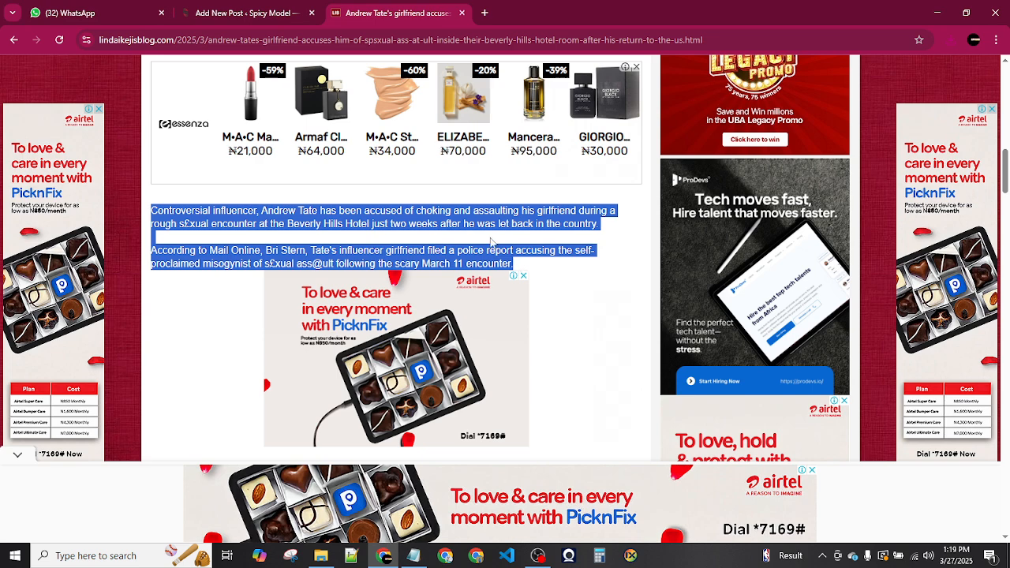
click(272, 8)
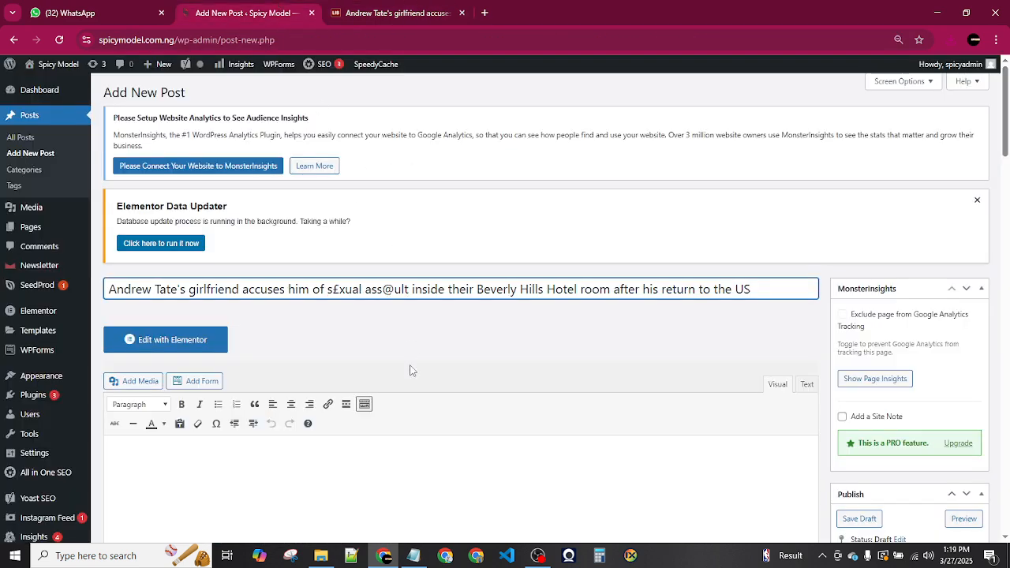
click(352, 463)
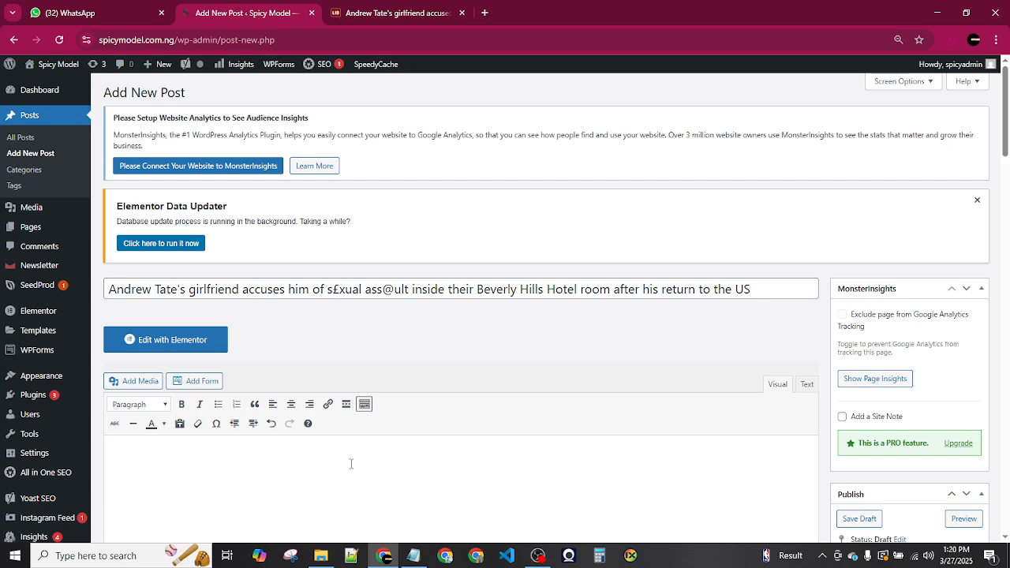
key(ctrl+v)
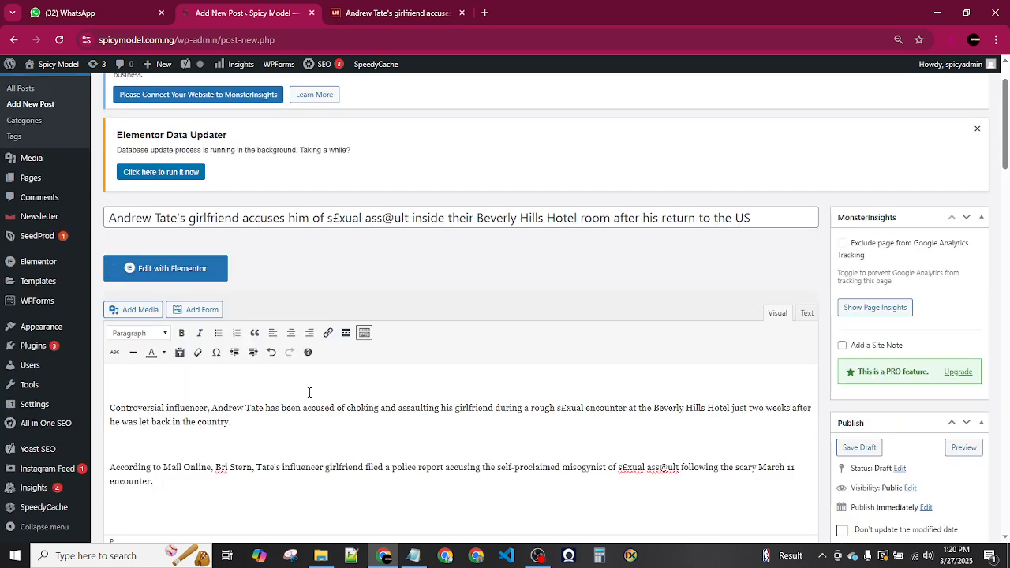
key(Return)
- Copy the article section from the choking claim through the trafficking charges, including its photo, and paste it at the end of the post
click(398, 13)
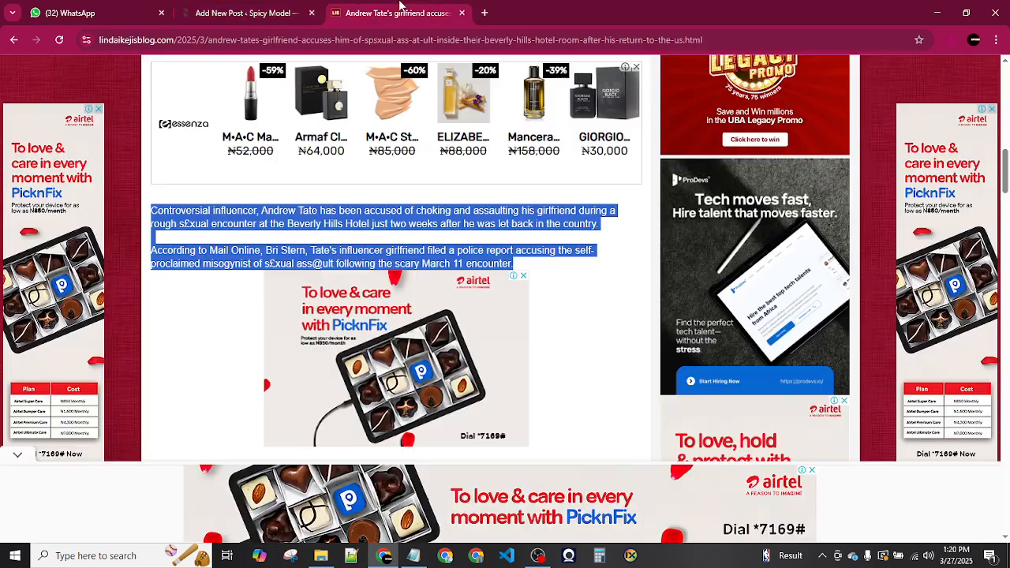
scroll(388, 329, down, 5)
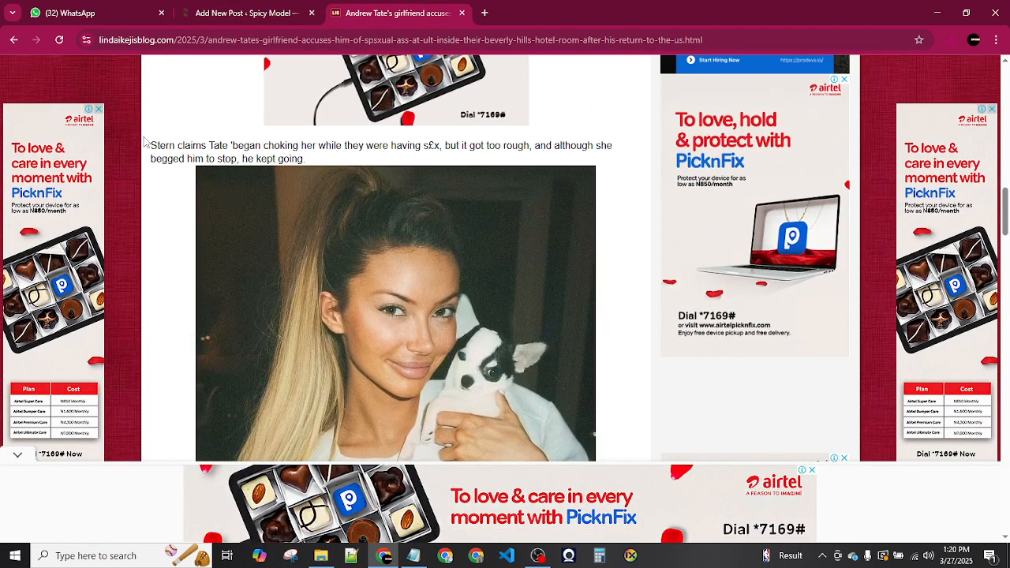
drag(152, 142, 446, 328)
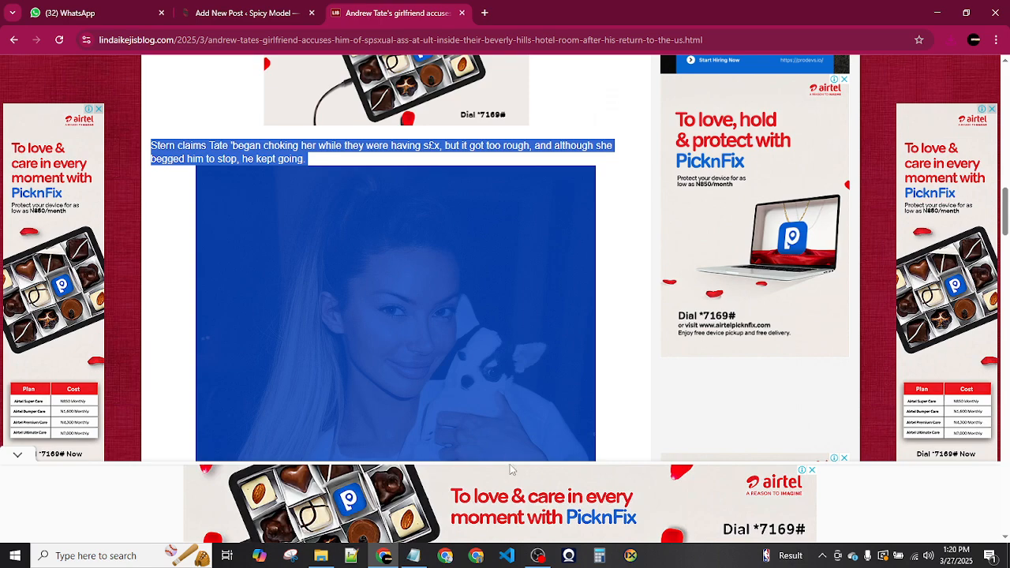
drag(510, 469, 299, 231)
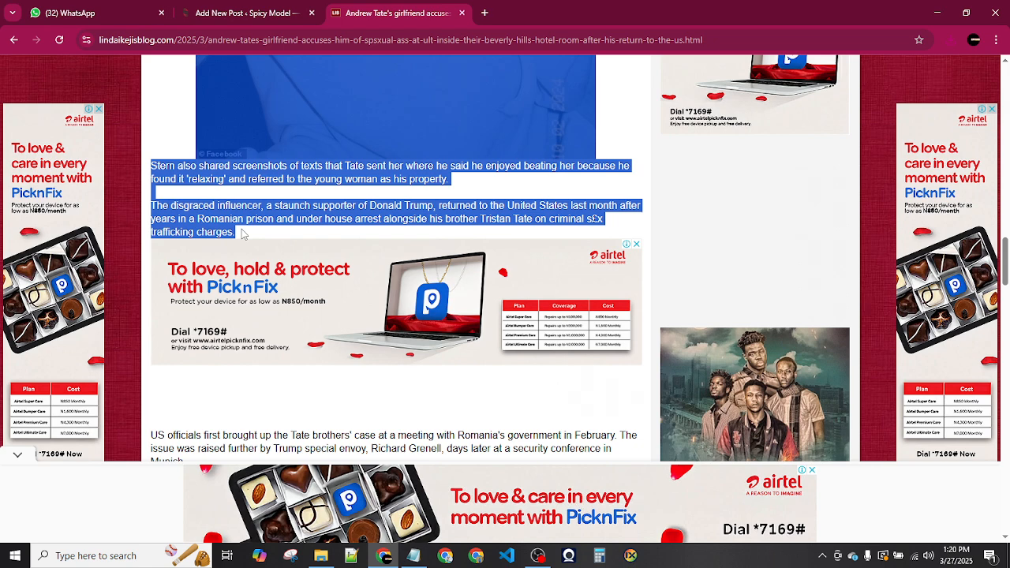
click(211, 11)
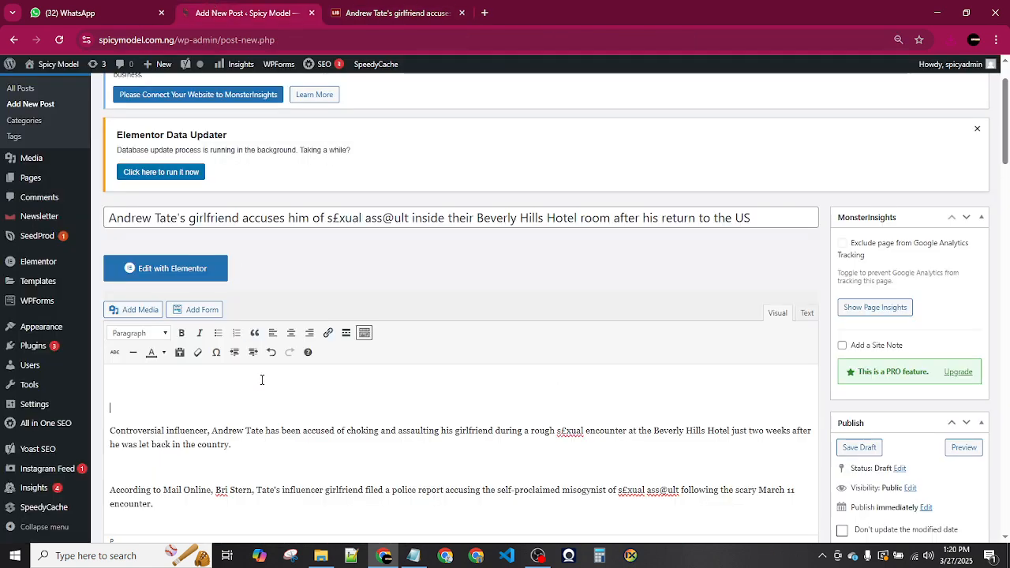
click(270, 523)
key(Return)
scroll(269, 522, down, 2)
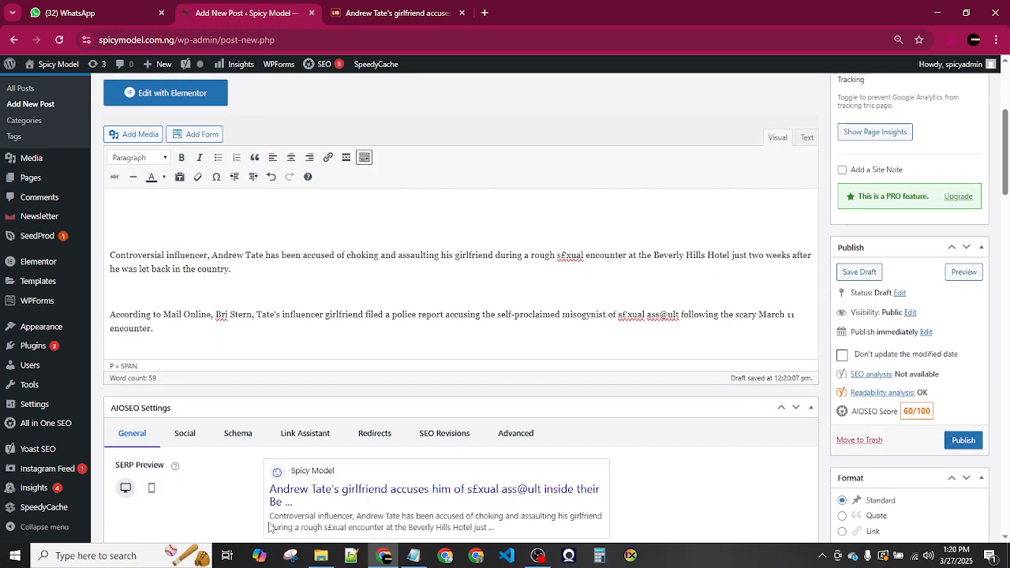
text(Stern claims Tate 'began choking her while they were having s£x, but it got too rough, and although she begged him to stop, he kept going.  Stern also shared screenshots of texts that Tate sent her where he said he enjoyed beating her because he found it 'relaxing' and referred to the young woman as his property.  The disgraced influencer, a staunch supporter of Donald Trump, returned to the United States last month after years in a Romanian prison and under house arrest alongside his brother Tristan Tate on criminal s£x trafficking charges.)
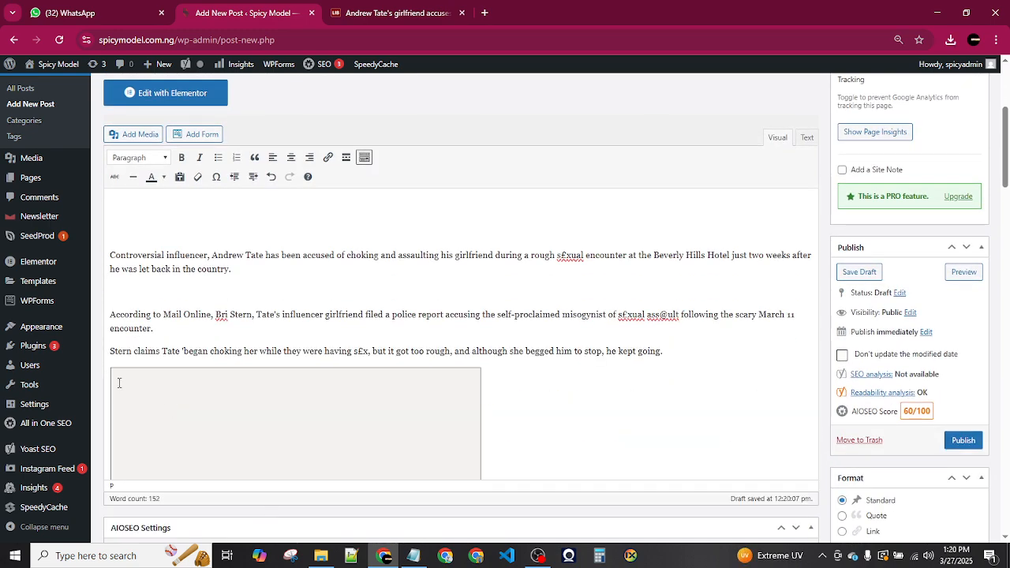
- Start a new paragraph in the post body after the sentence ending with "trafficking charges"
scroll(218, 405, down, 2)
scroll(219, 406, down, 1)
scroll(485, 338, up, 2)
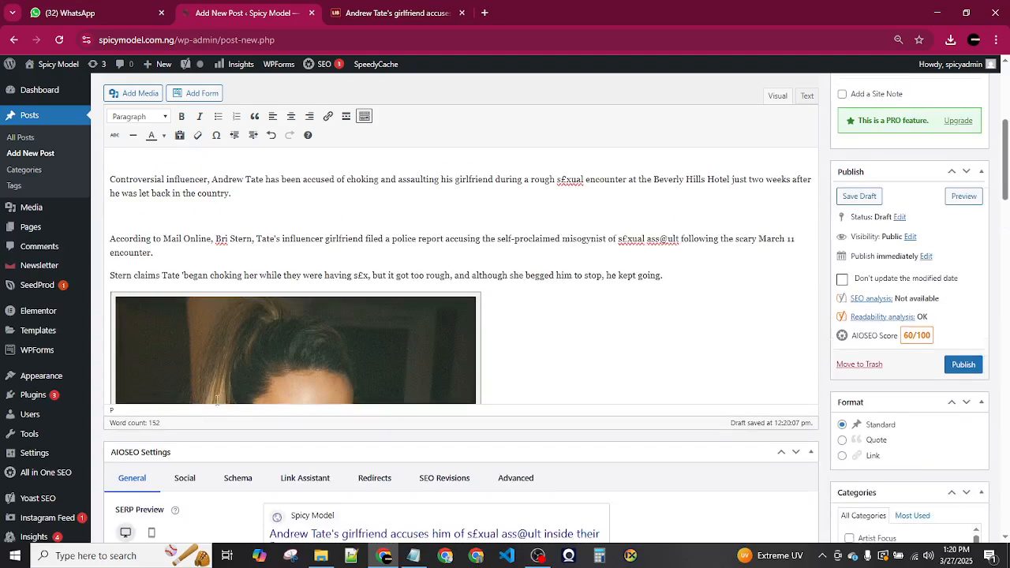
click(486, 335)
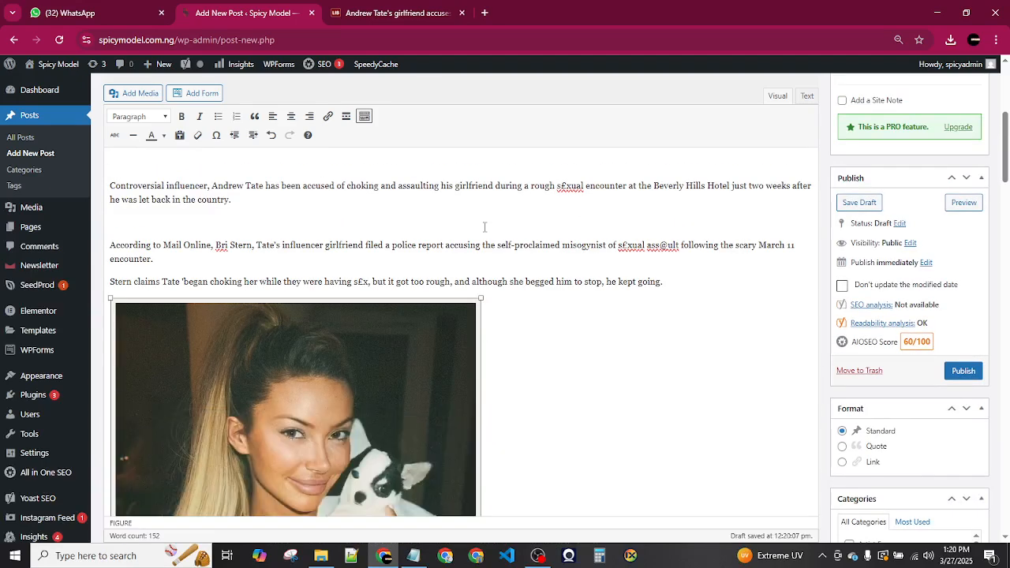
scroll(484, 227, down, 1)
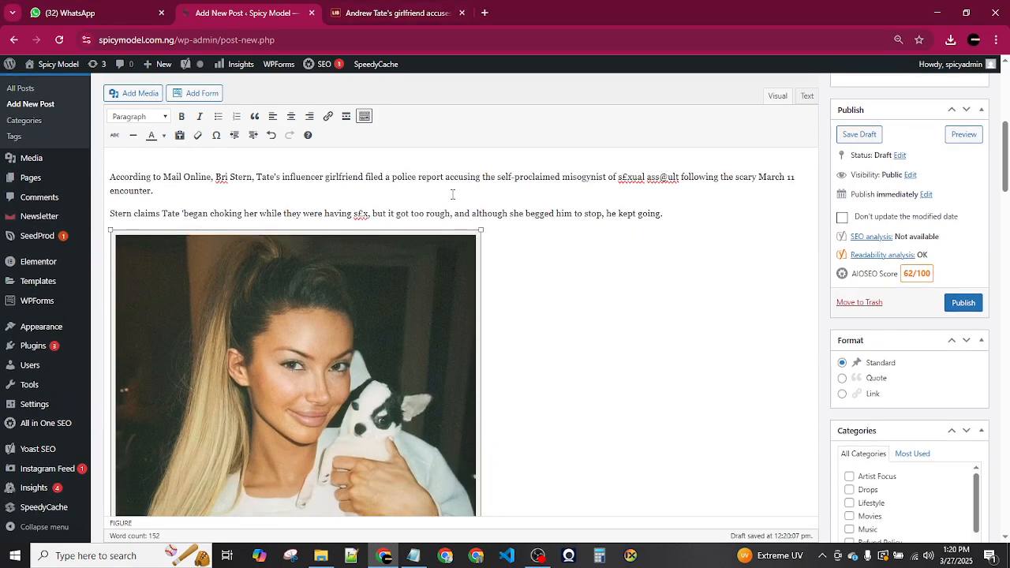
scroll(452, 194, down, 5)
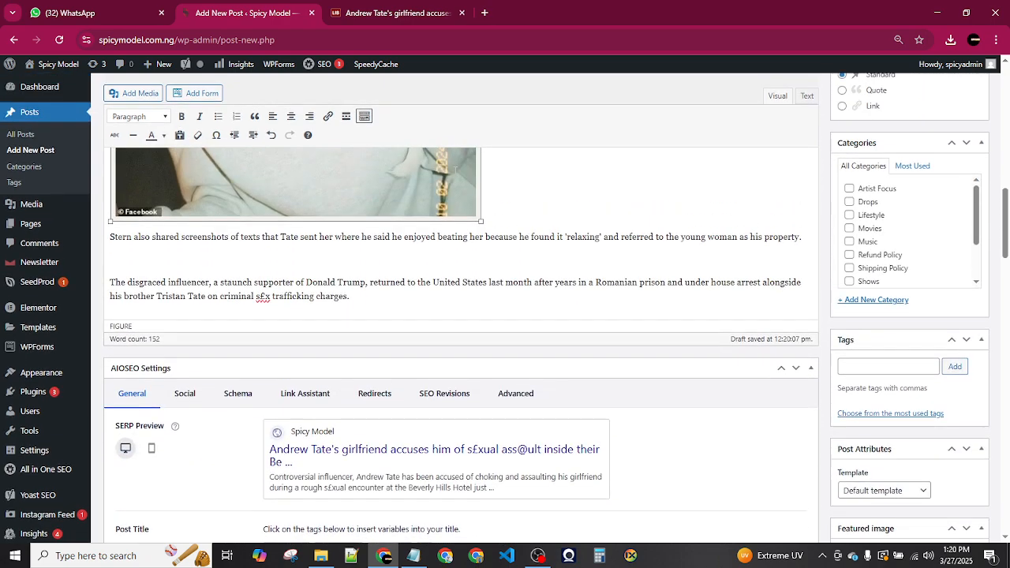
click(362, 296)
key(Return)
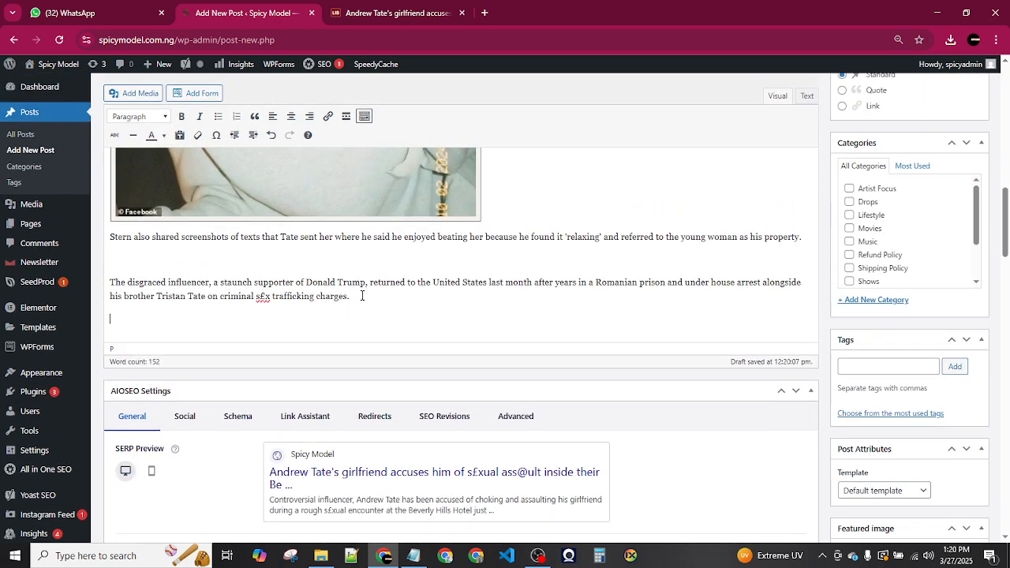
- Copy the section from "US officials first brought up" to "fading into unconsciousness", with its airport photo, and paste it into the post's new paragraph
click(433, 6)
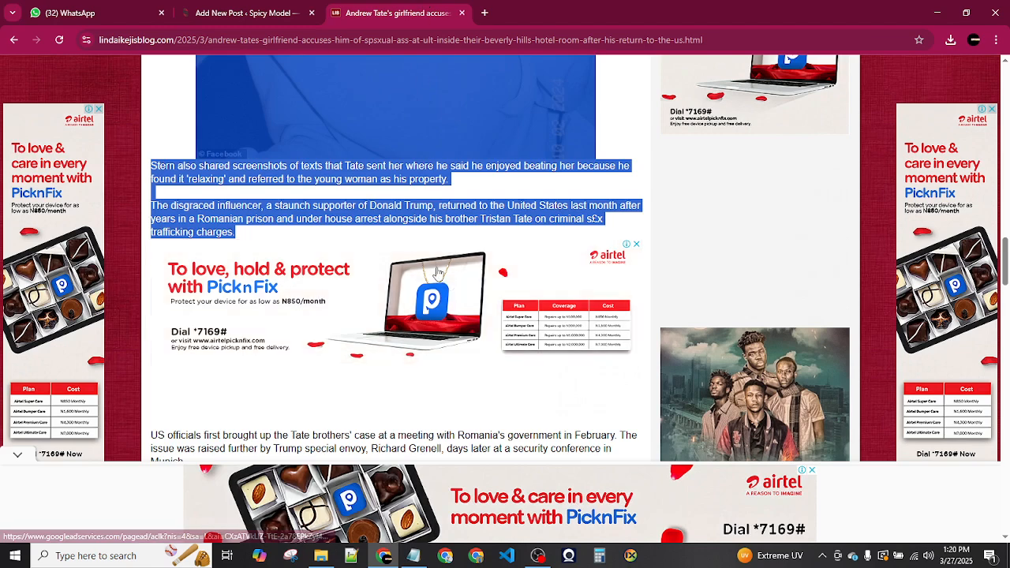
scroll(433, 230, down, 3)
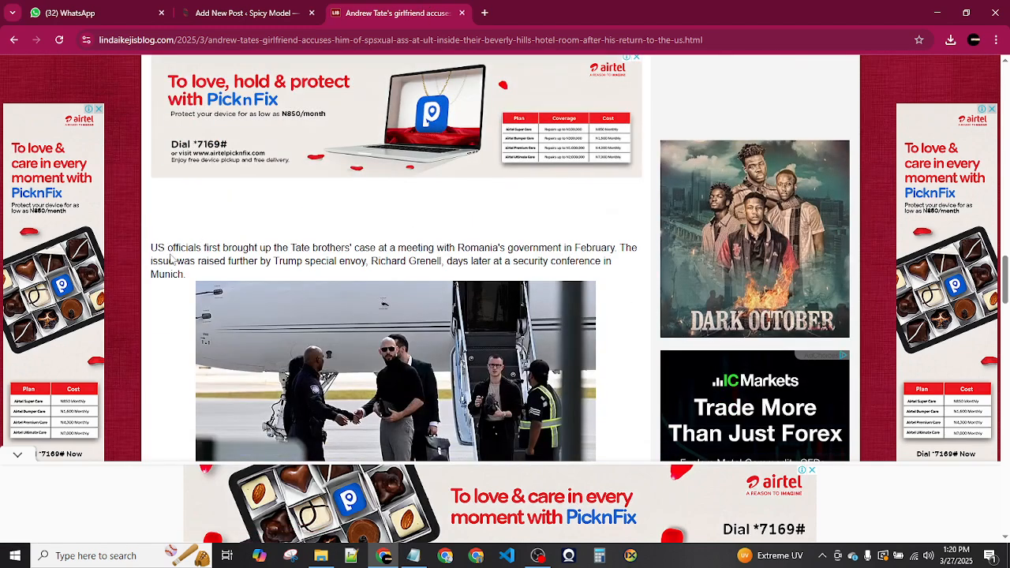
drag(152, 248, 586, 442)
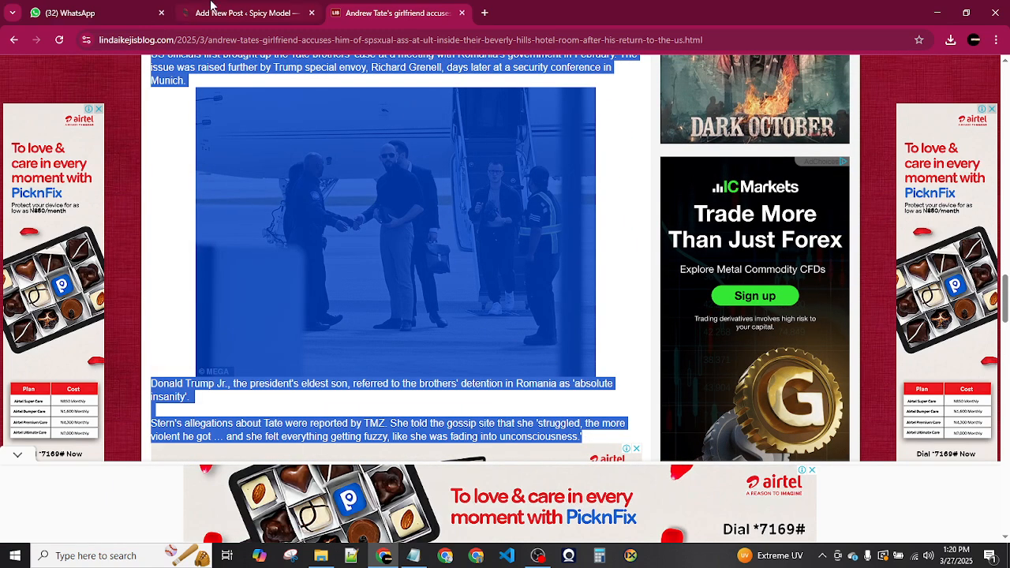
click(214, 8)
text(US officials first brought up the Tate brothers' case at a meeting with Romania's government in February. The issue was raised further by Trump special envoy, Richard Grenell, days later at a security conference in Munich. Donald Trump Jr., the president's eldest son, referred to the brothers' detention in Romania as 'absolute insanity'. Stern's allegations about Tate were reported by TMZ. She told the gossip site that she 'struggled, the more violent he got ... and she felt everything getting fuzzy, like she was fading into unconsciousness.')
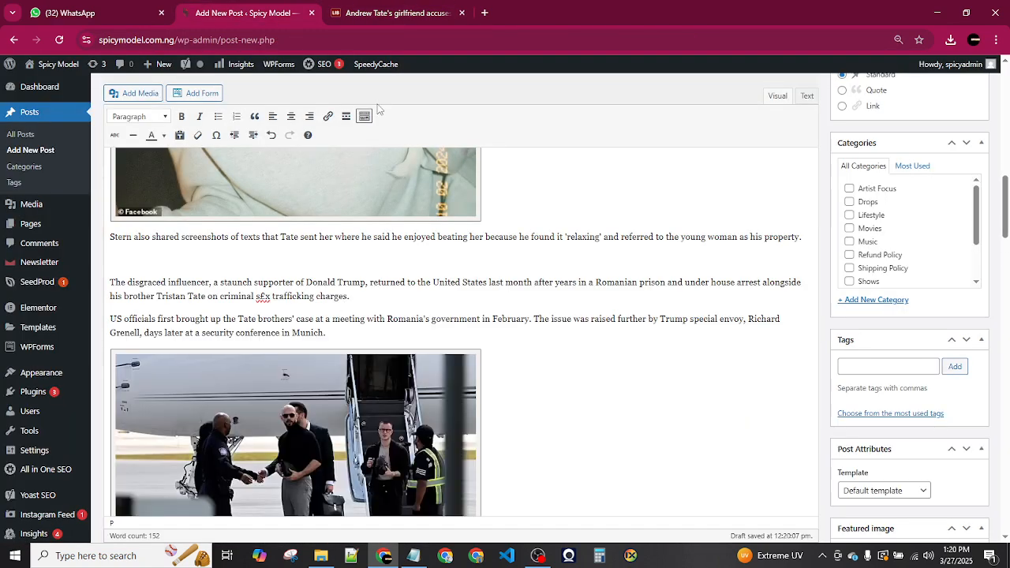
- Copy the paragraphs from "The alleged violence only stopped" to "post-concussive" and paste them on a new line at the end of the post
click(382, 8)
scroll(447, 355, down, 8)
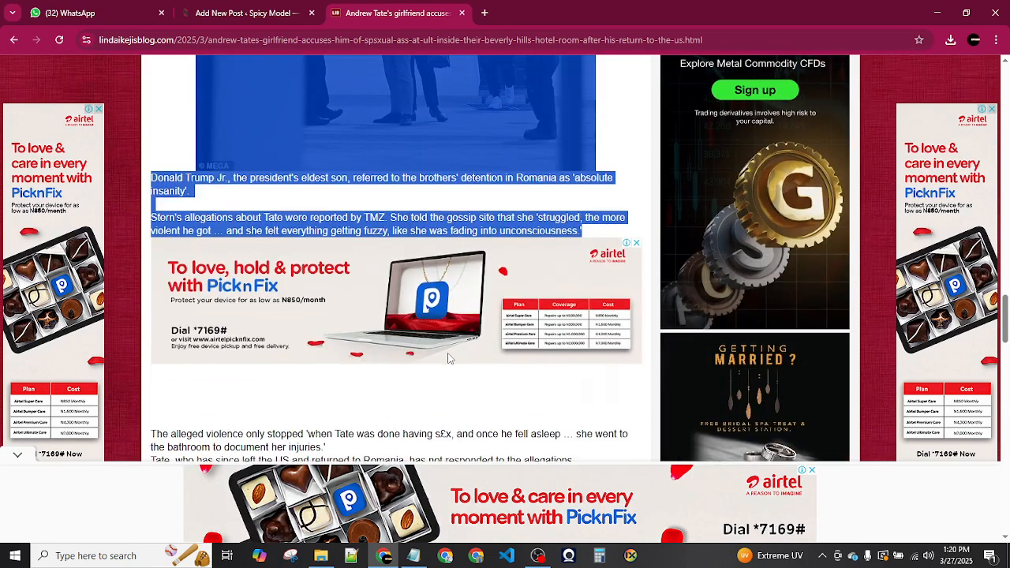
scroll(447, 358, up, 1)
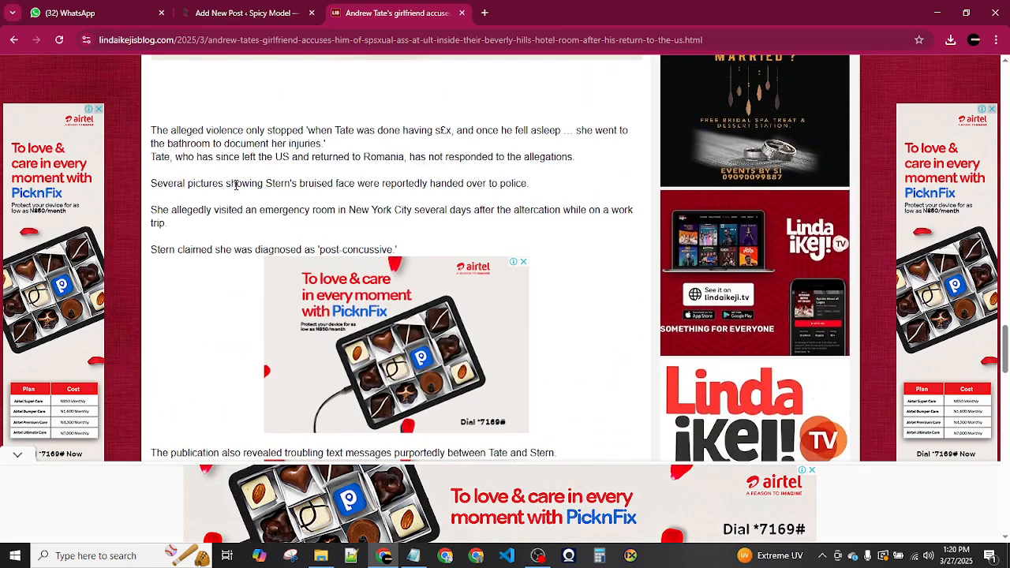
drag(152, 129, 410, 252)
click(249, 9)
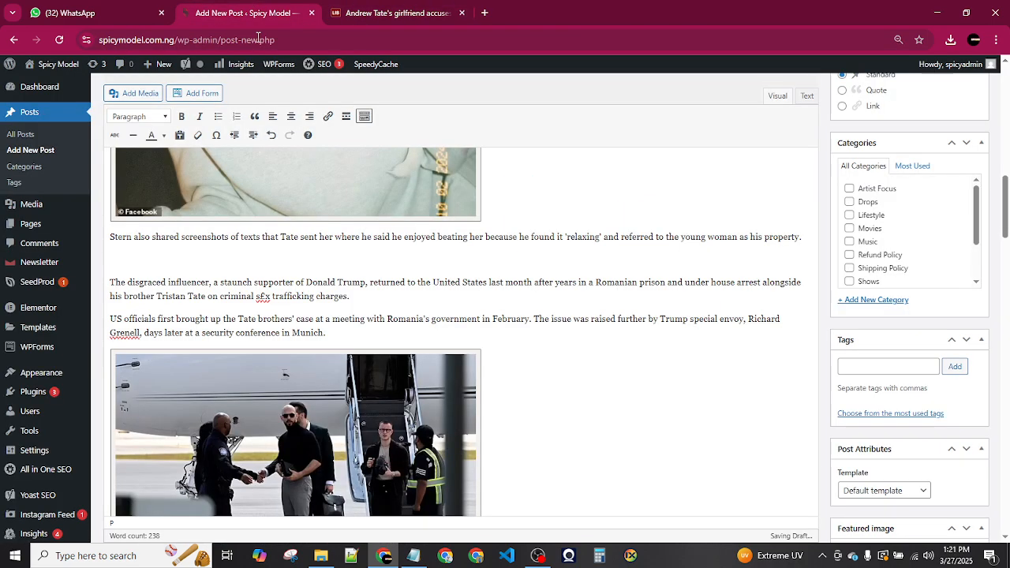
scroll(354, 360, down, 5)
scroll(354, 360, down, 4)
scroll(354, 359, up, 5)
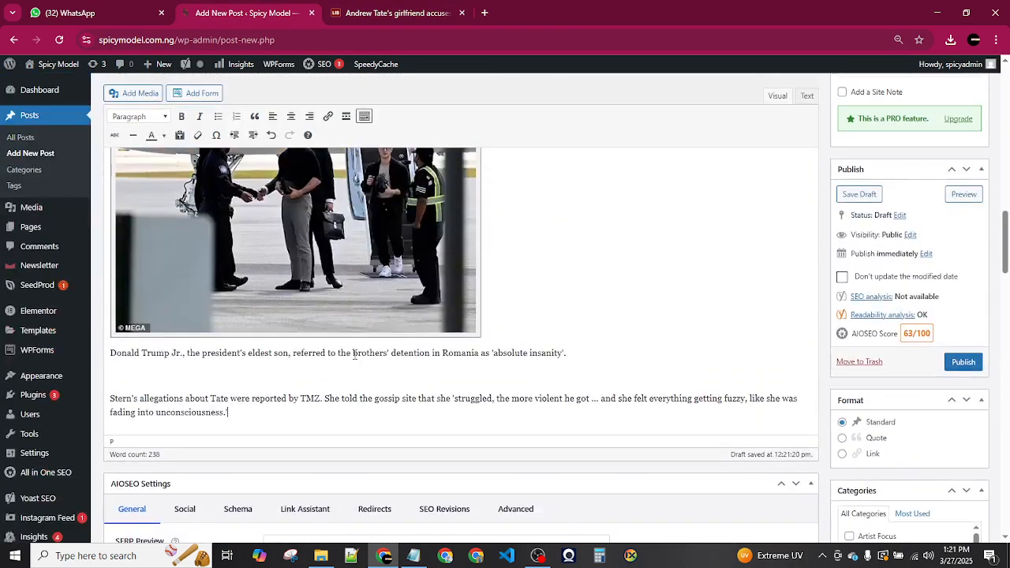
click(313, 411)
key(Return)
text(The alleged violence only stopped 'when Tate was done having s£x, and once he fell asleep … she went to the bathroom to document her injuries.' Tate, who has since left the US and returned to Romania, has not responded to the allegations.  Several pictures showing Stern's bruised face were reportedly handed over to police.  She allegedly visited an emergency room in New York City several days after the altercation while on a work trip.  Stern claimed she was diagnosed as 'post-concussive.')
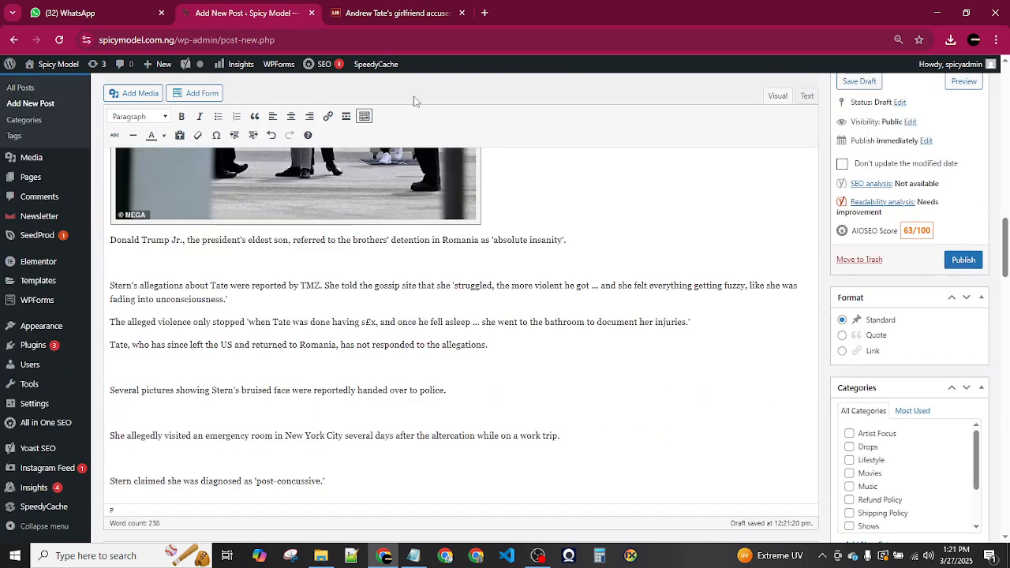
- Copy the sentence about the publication revealing troubling text messages and paste it on a new line at the end of the post
click(374, 9)
scroll(377, 249, down, 3)
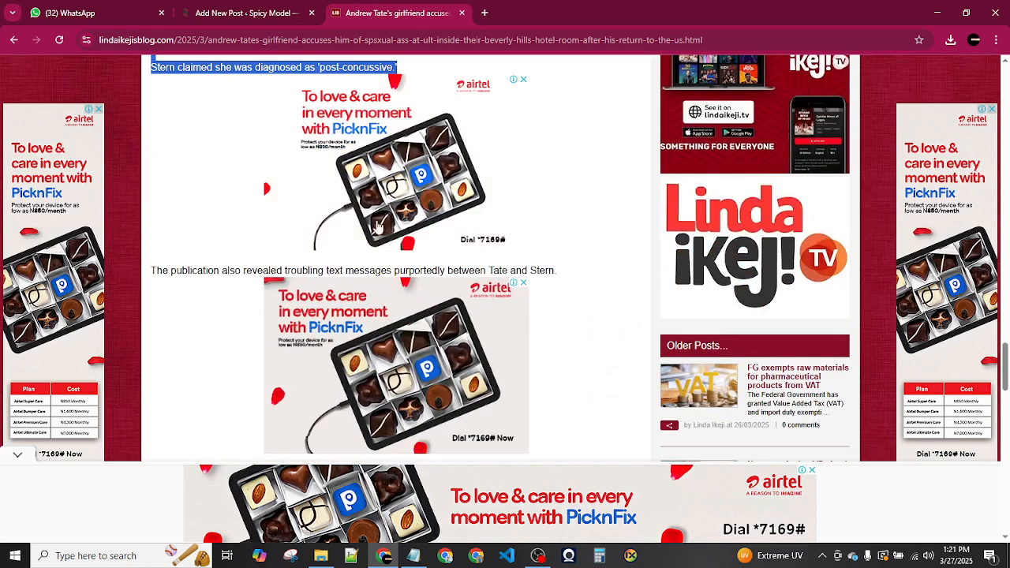
click(154, 250)
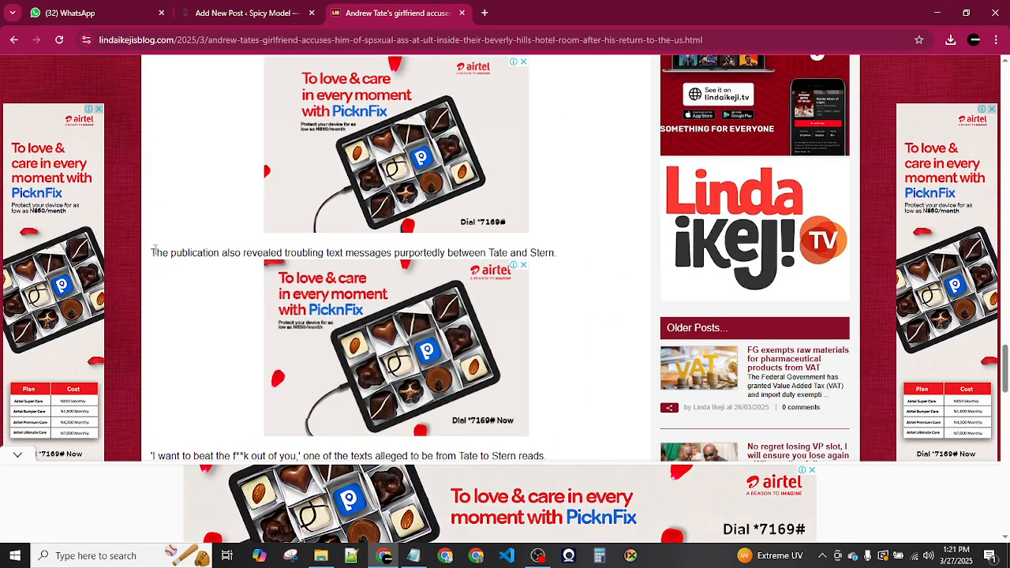
drag(552, 252, 568, 255)
key(ctrl+c)
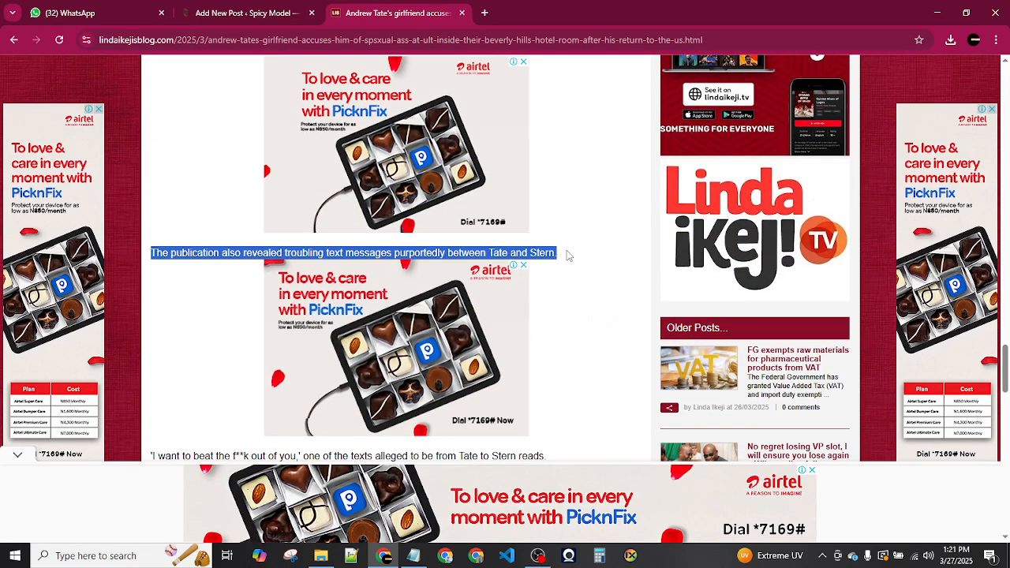
click(267, 16)
key(Return)
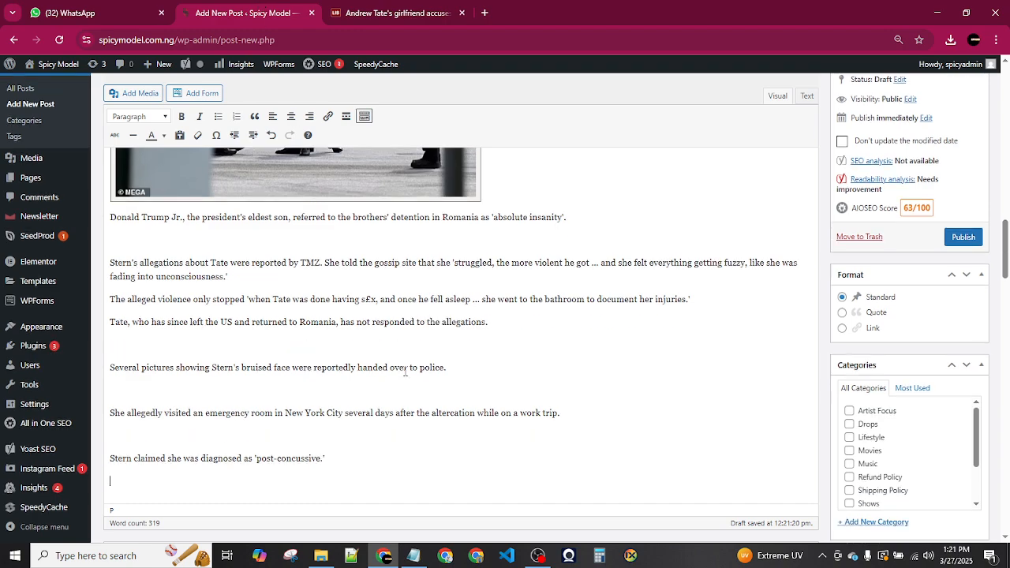
key(ctrl+v)
- Copy the article's closing paragraphs, from the "I want to beat" quote to "allegations against them", and paste them on a new line at the post's end
click(395, 13)
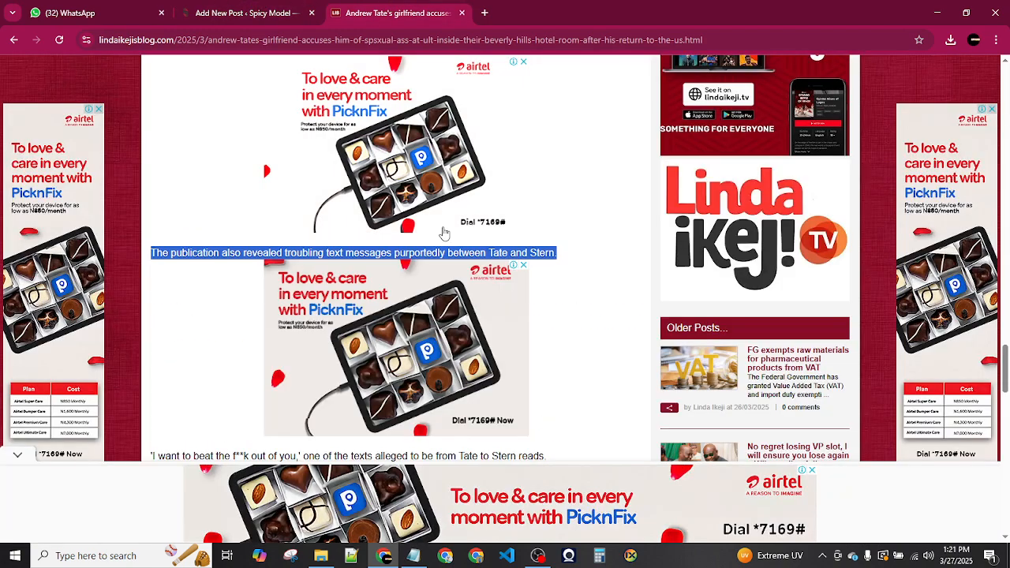
scroll(444, 232, down, 3)
scroll(444, 232, down, 1)
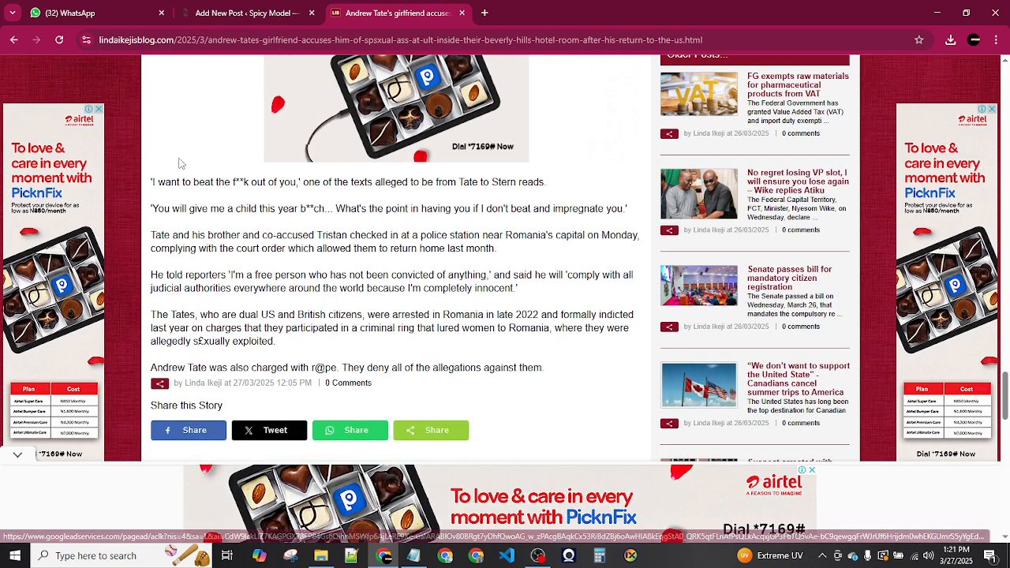
drag(150, 181, 570, 374)
key(ctrl+c)
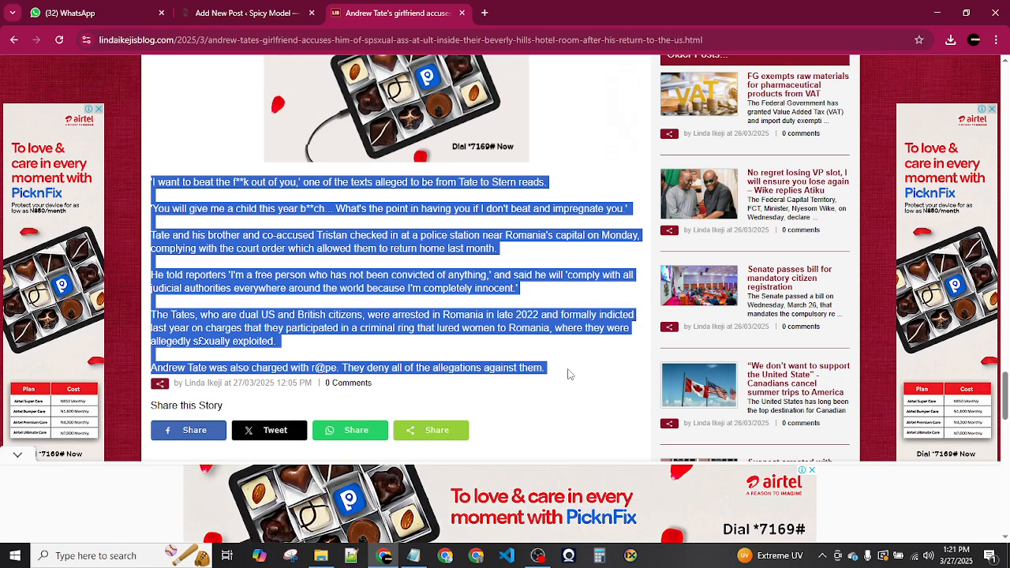
click(225, 6)
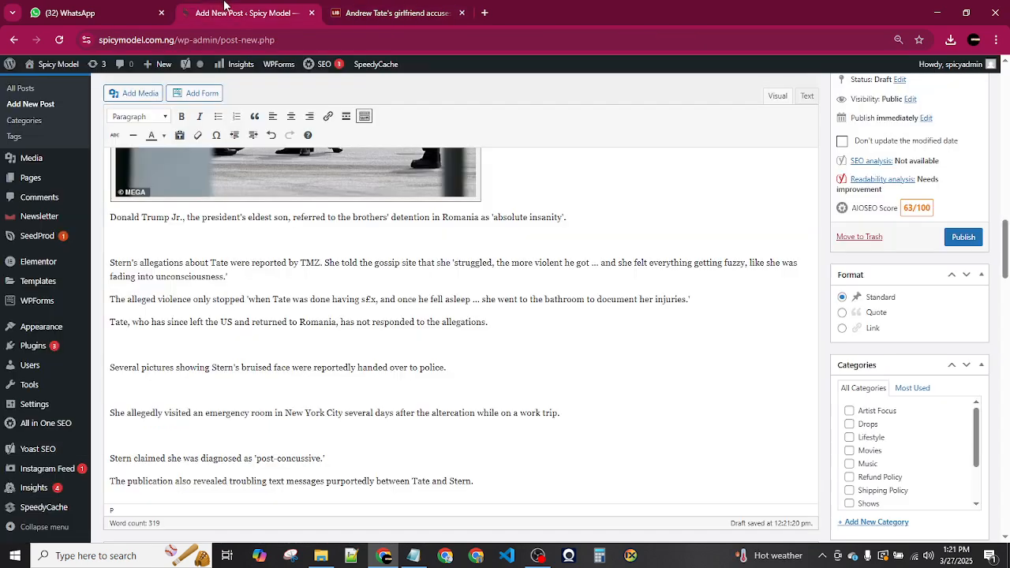
key(Return)
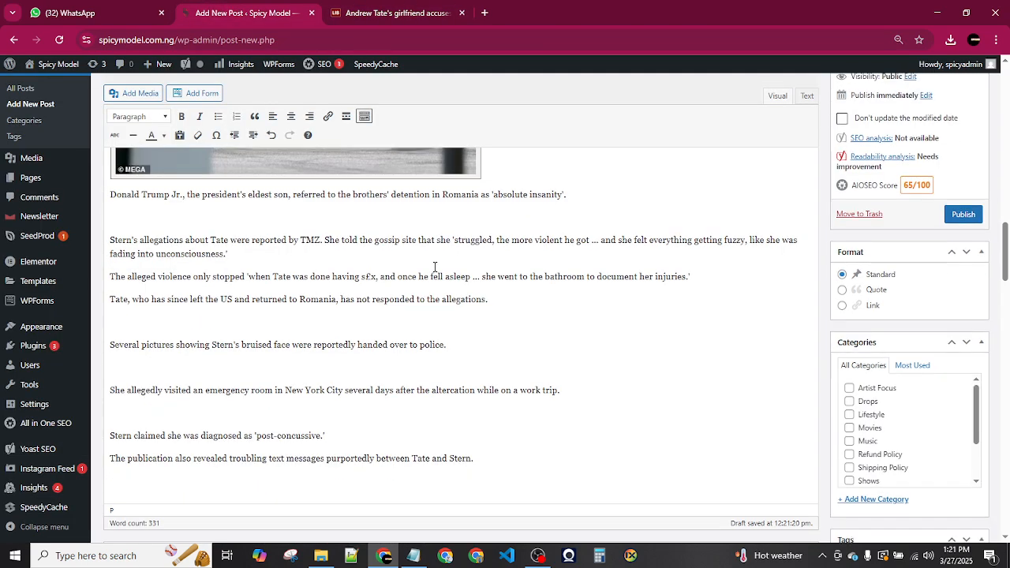
key(ctrl+v)
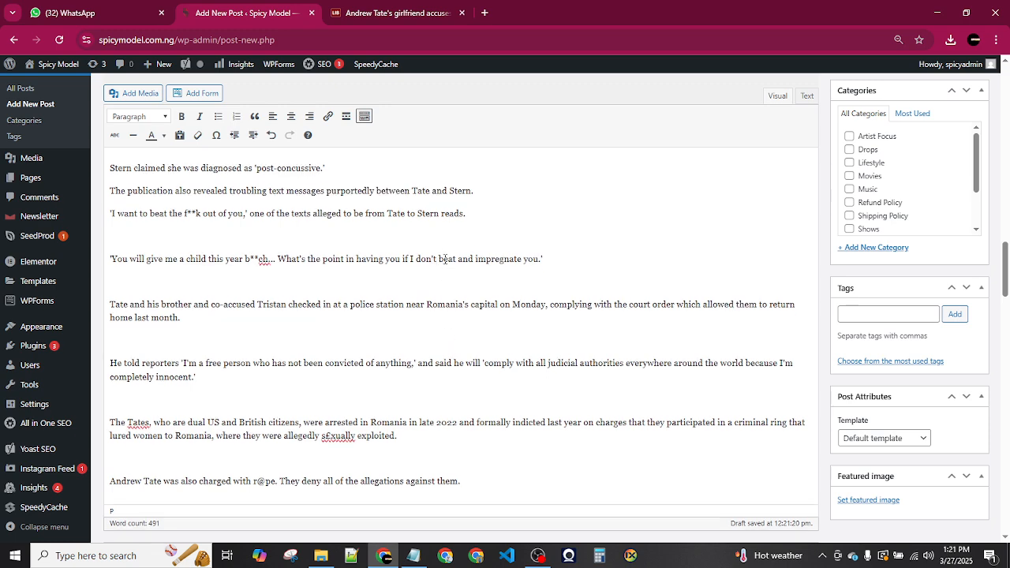
- Remove the blank lines after the paragraphs ending "let back in the country" and "the young woman as his property"
scroll(445, 259, up, 10)
scroll(445, 260, up, 10)
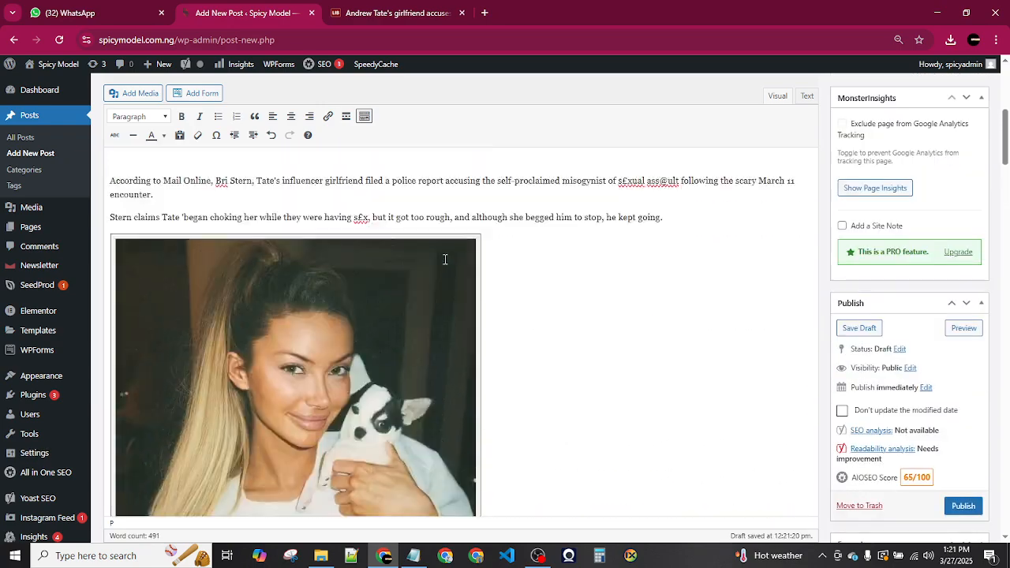
scroll(445, 261, down, 4)
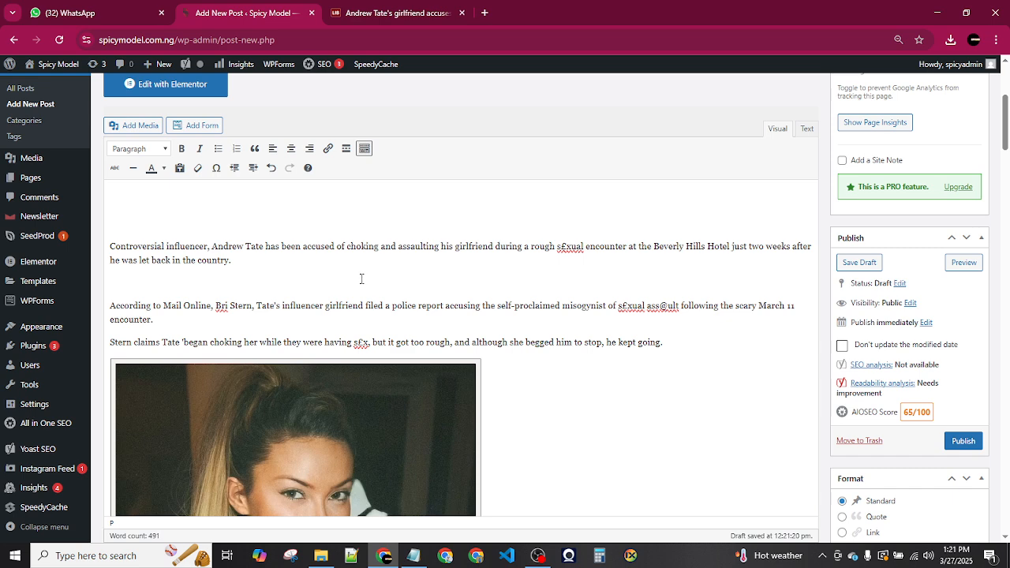
key(BackSpace)
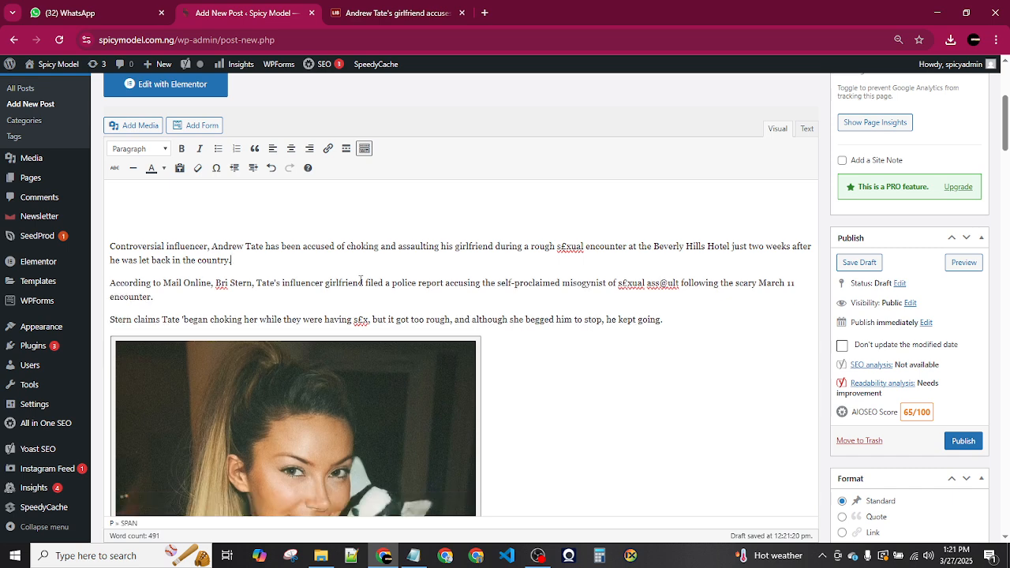
scroll(341, 303, down, 5)
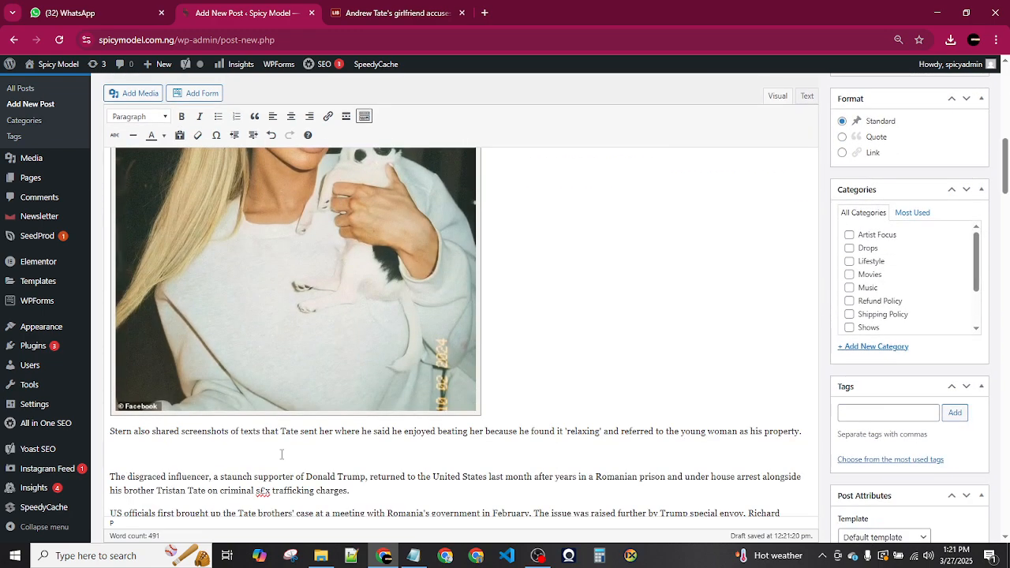
key(BackSpace)
scroll(282, 455, down, 3)
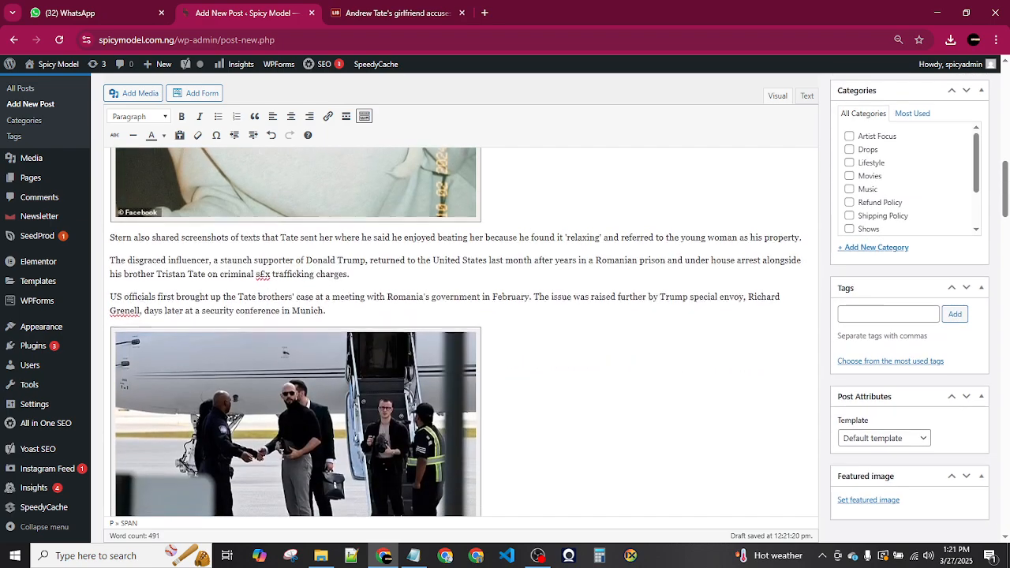
- Remove the blank lines between the paragraphs from "Donald Trump Jr." to "Stern claimed she was diagnosed as 'post-concussive'"
scroll(339, 442, down, 6)
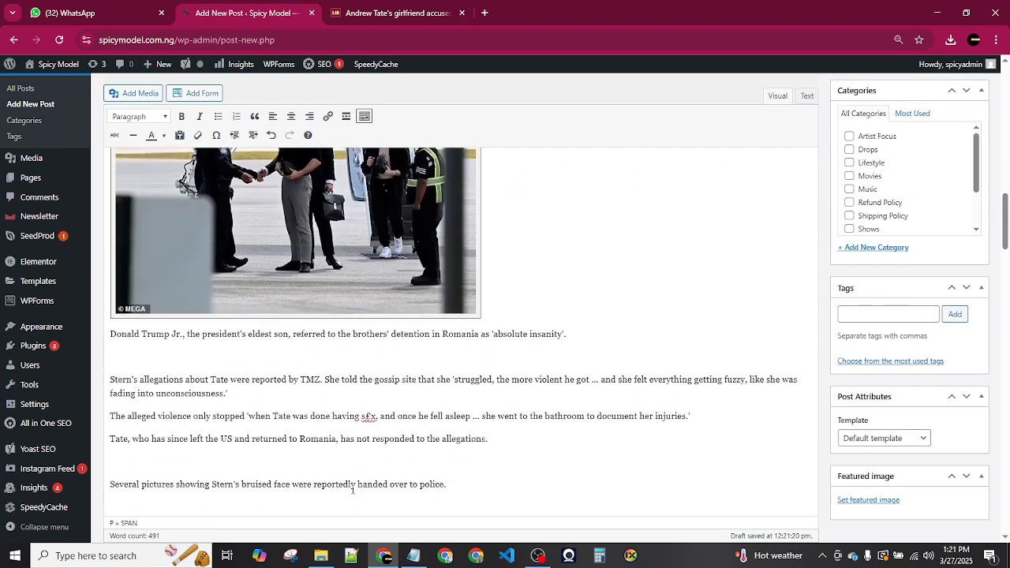
key(BackSpace)
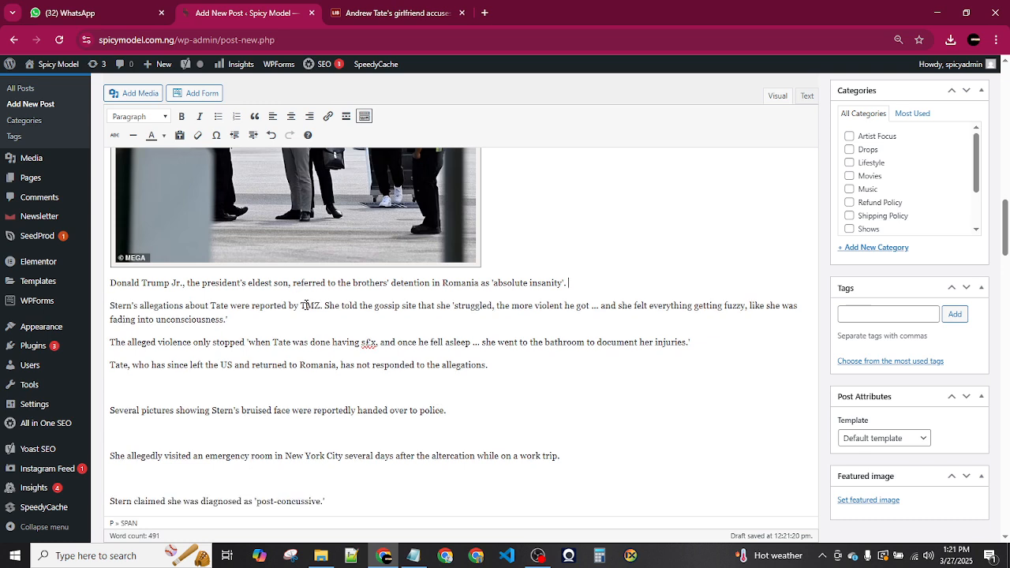
key(BackSpace)
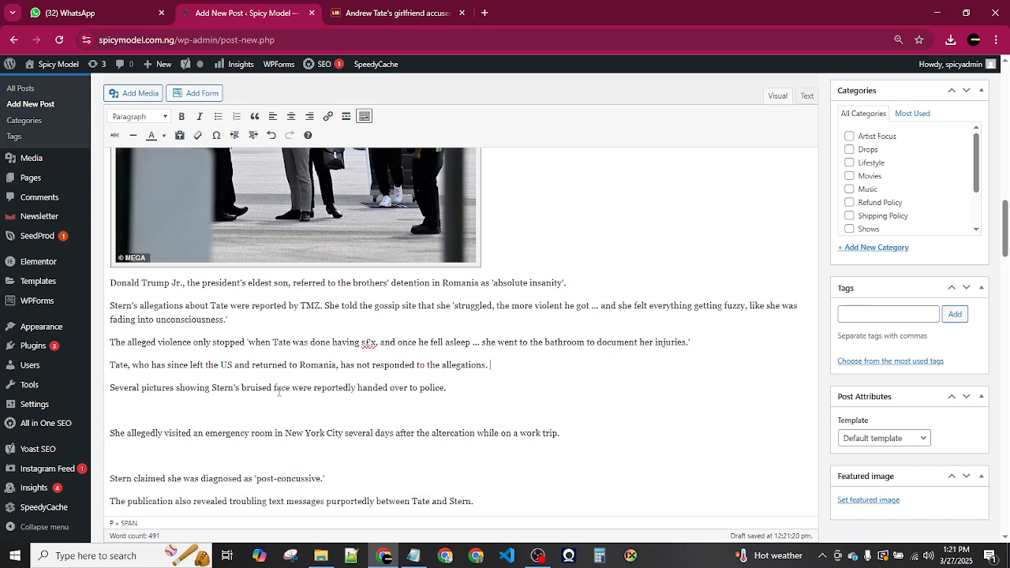
key(BackSpace)
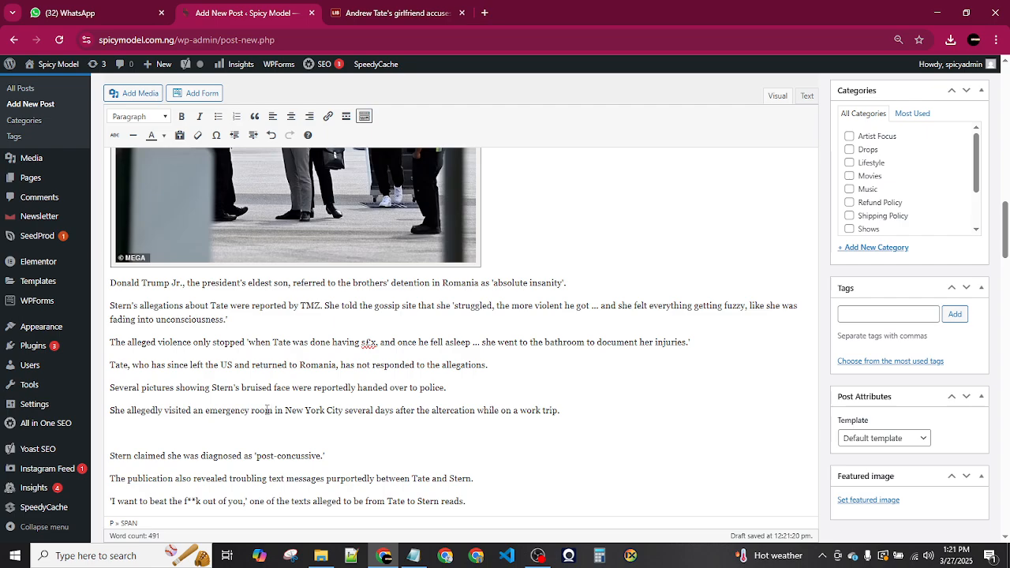
key(BackSpace)
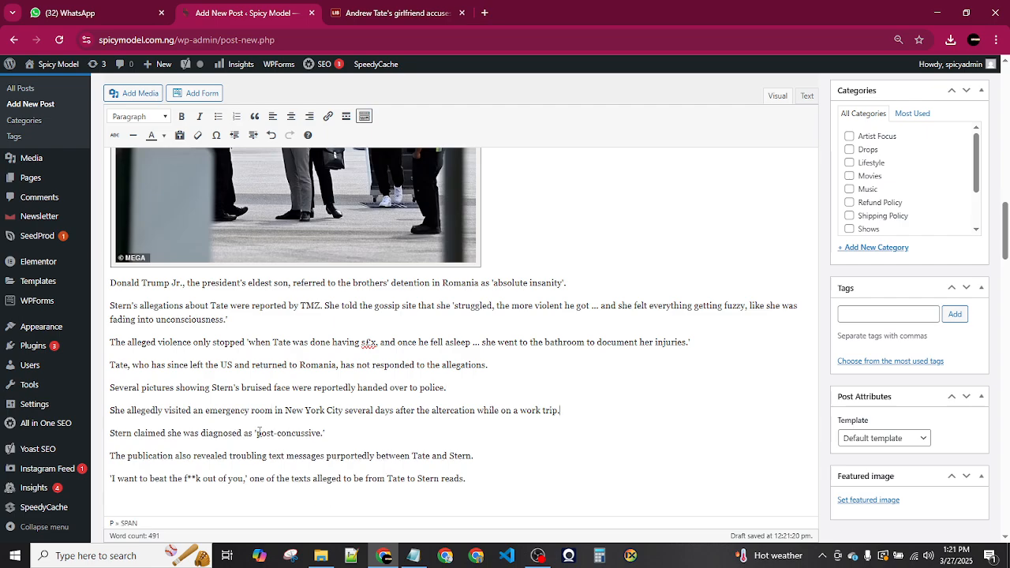
- Remove the blank lines between the closing paragraphs, from the first quoted text message to the sentence ending "allegations against them"
scroll(259, 432, down, 5)
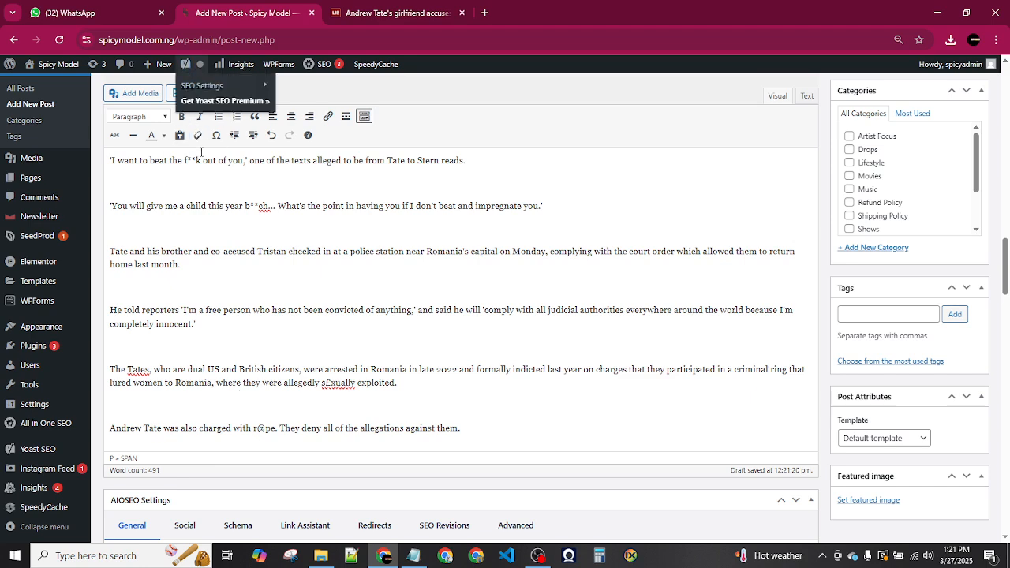
click(206, 183)
key(BackSpace)
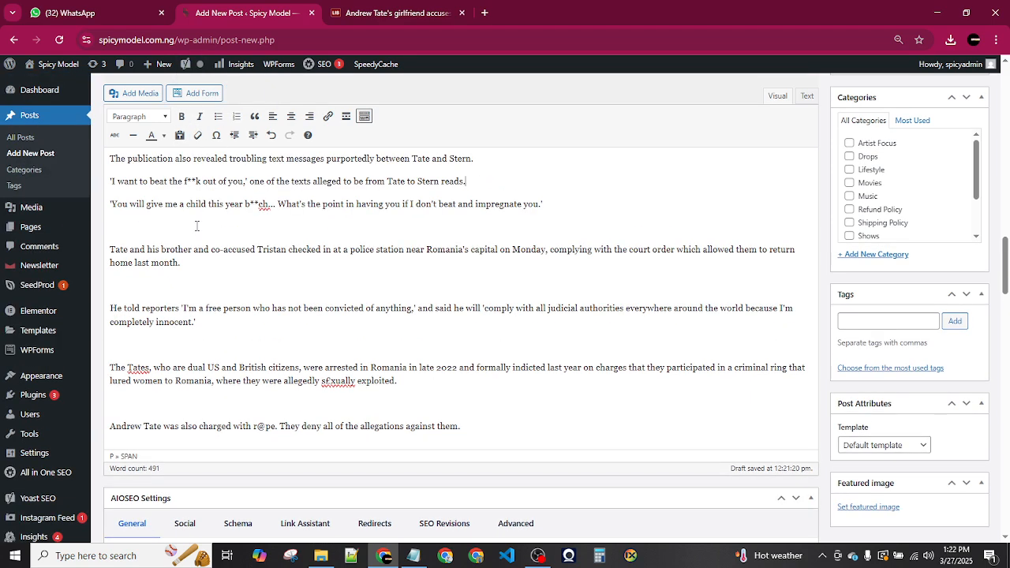
click(197, 225)
key(BackSpace)
click(192, 259)
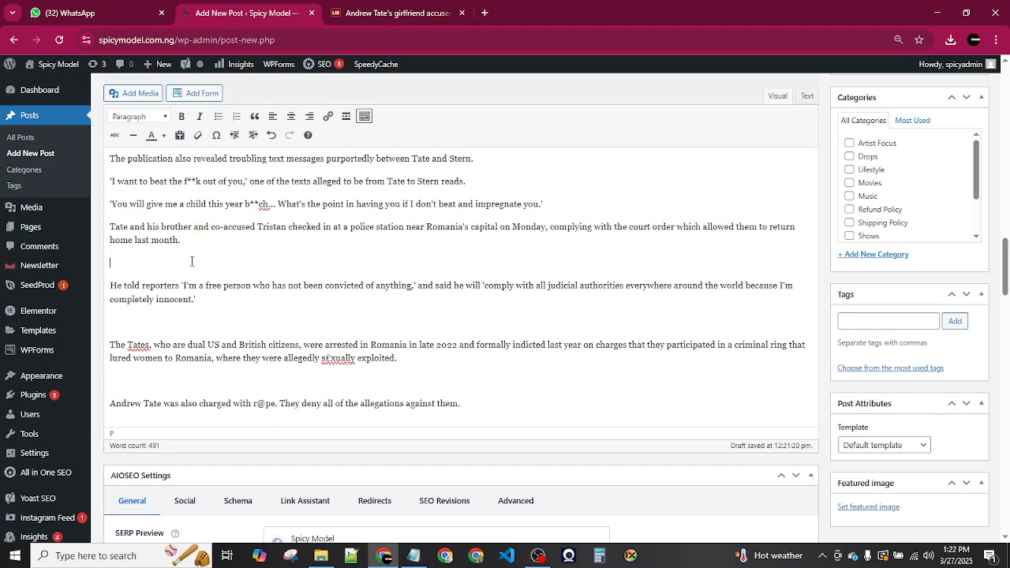
key(BackSpace)
key(BackSpace)
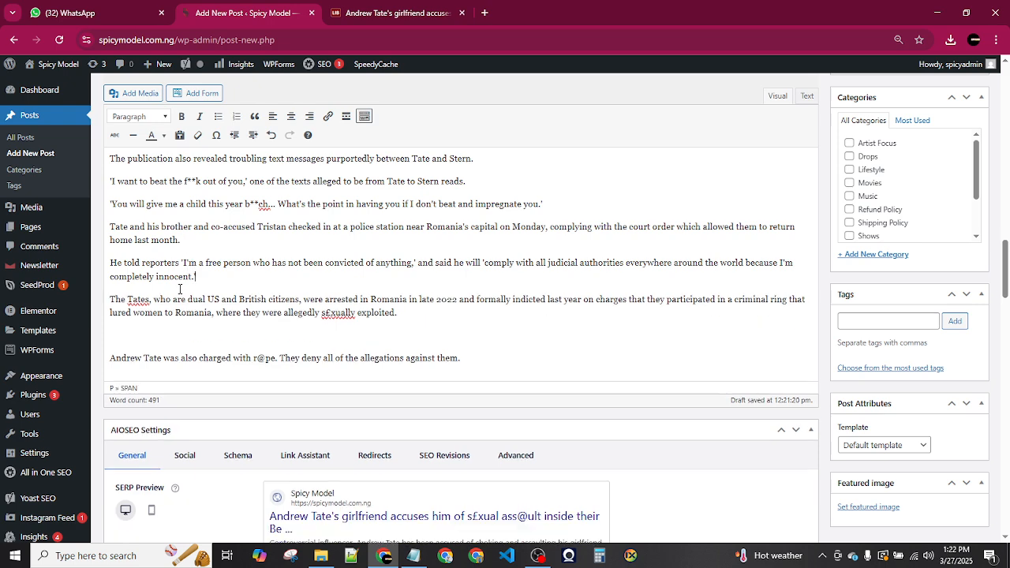
click(167, 336)
key(BackSpace)
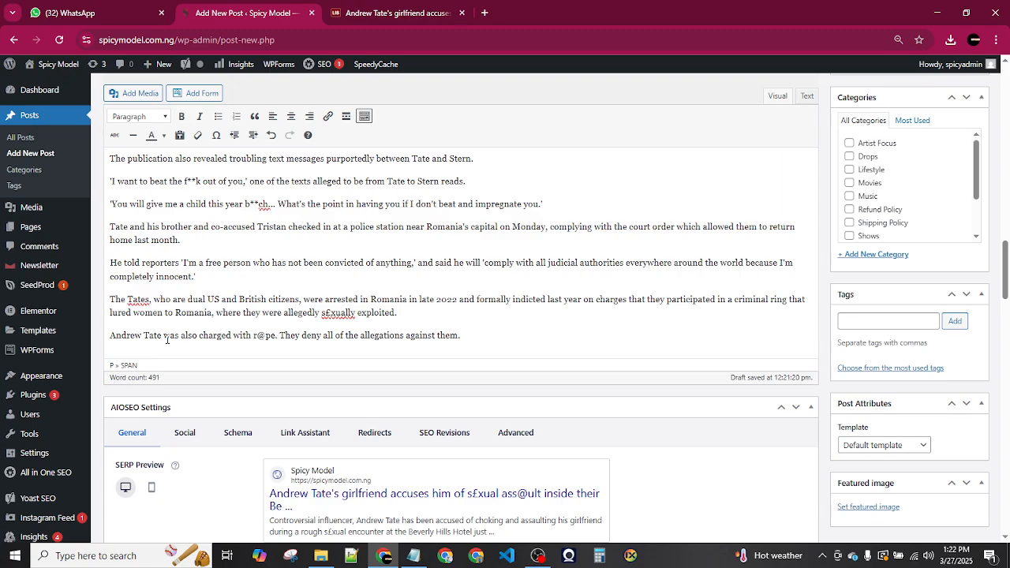
- Place the cursor in the blank space above the first paragraph and upload the recently downloaded Andrew Tate .avif image as post media
scroll(562, 242, up, 15)
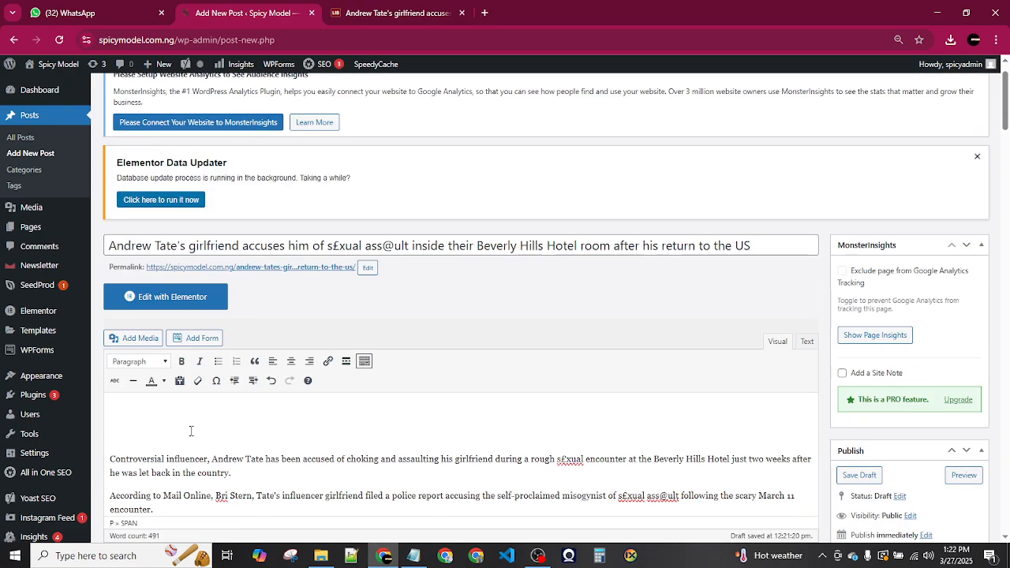
click(187, 432)
mouse_move(26, 212)
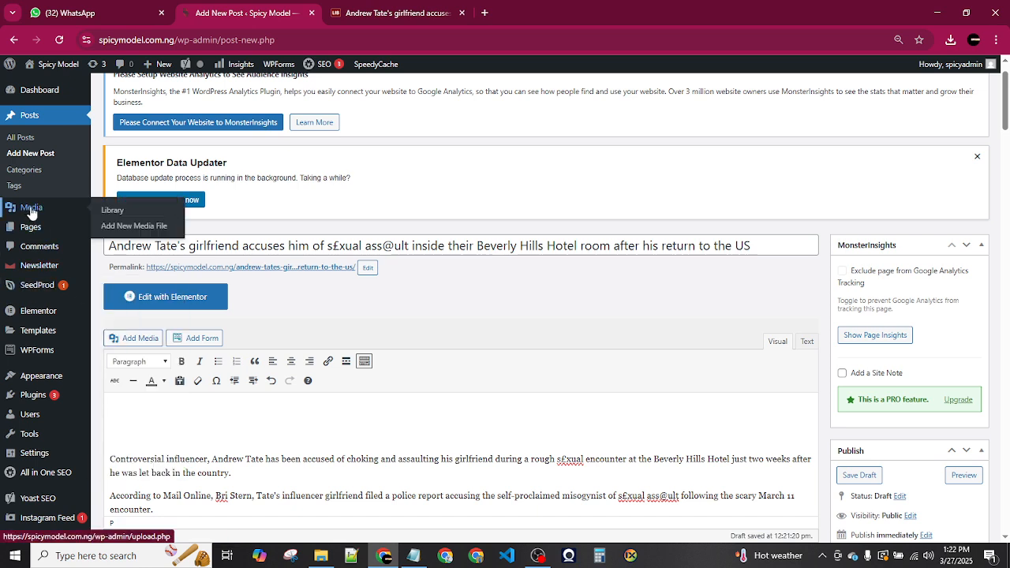
click(138, 340)
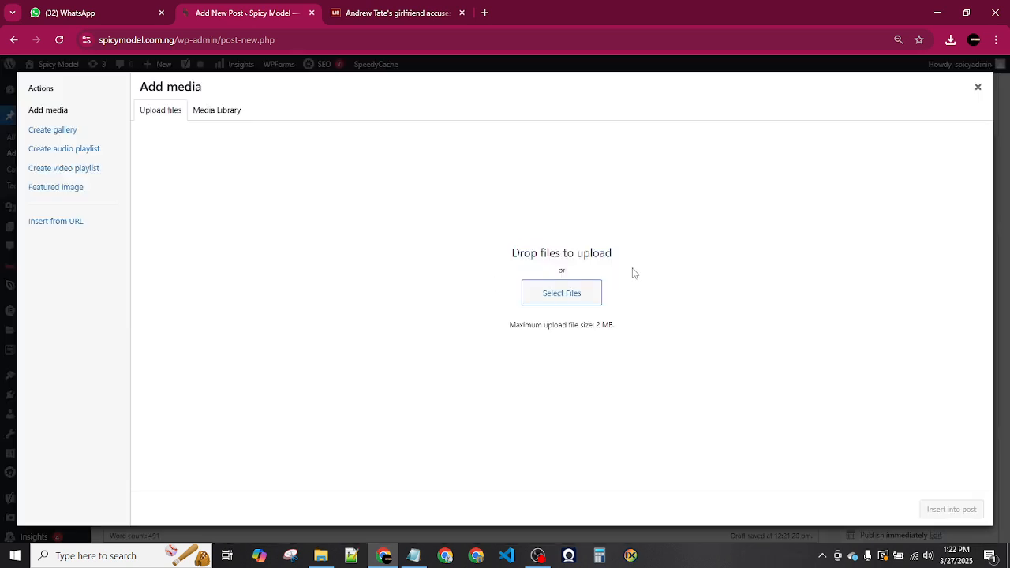
click(951, 40)
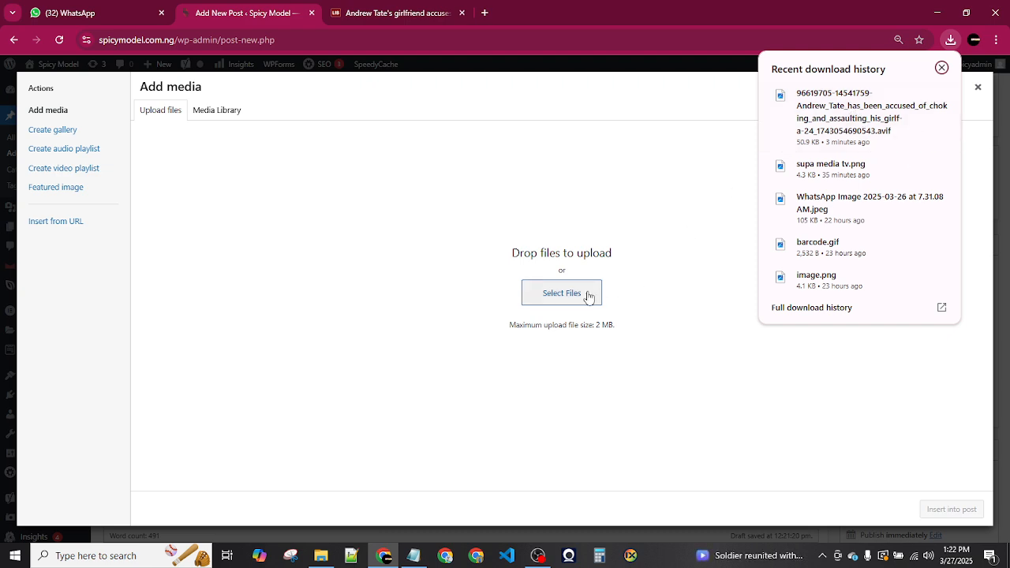
drag(838, 124, 584, 289)
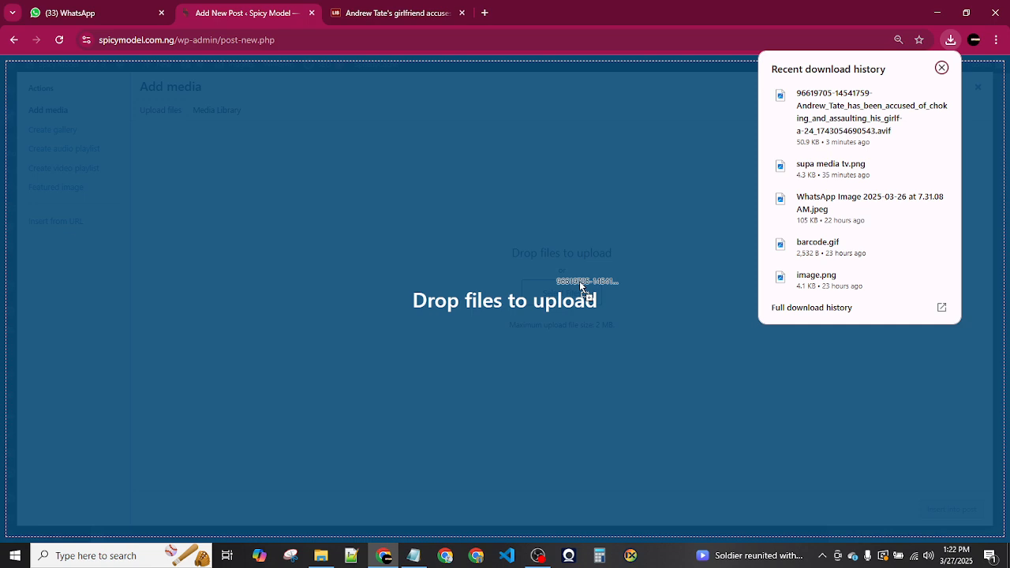
drag(580, 282, 580, 283)
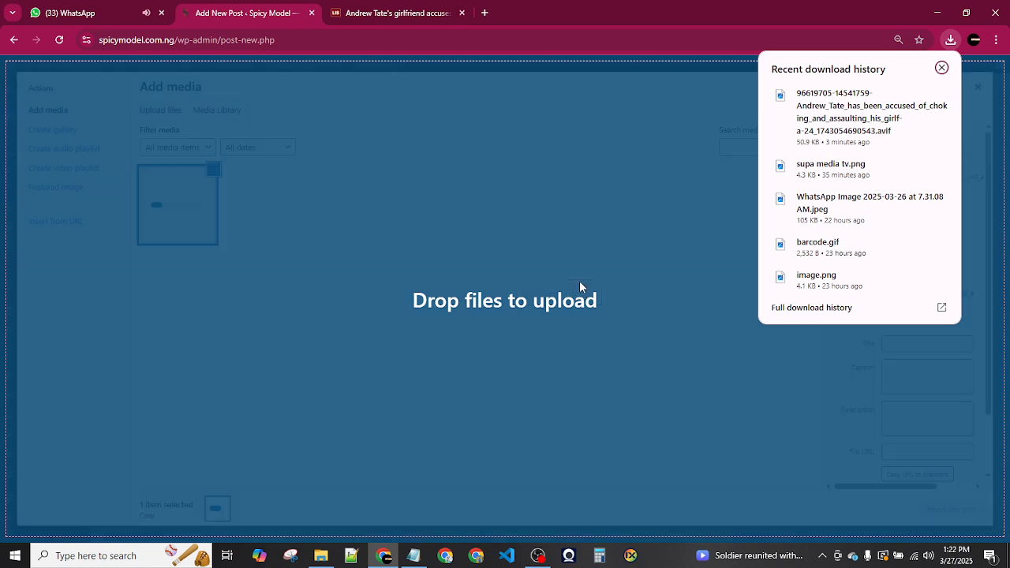
click(941, 67)
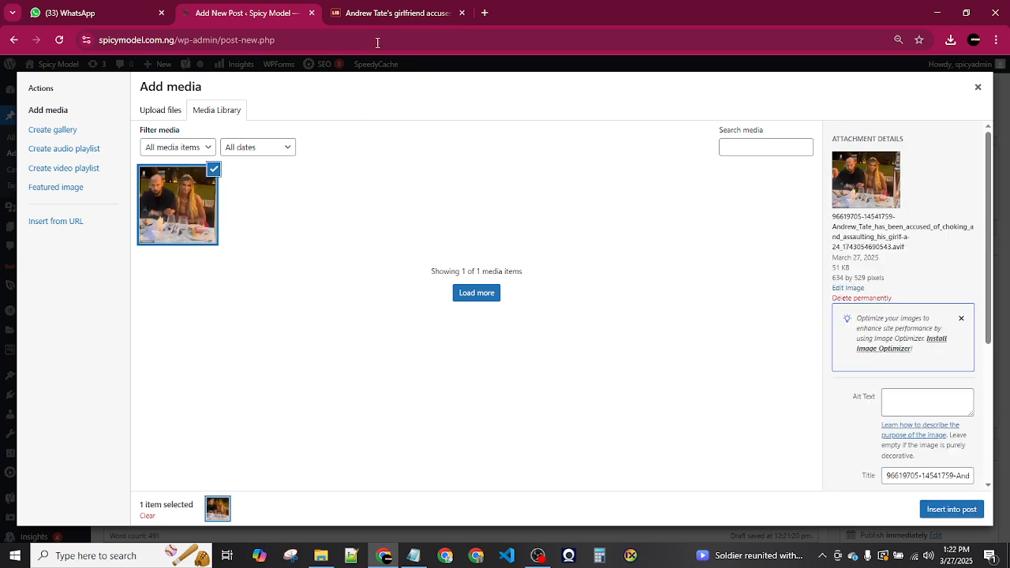
- Copy the headline from the Linda Ikeji's Blog article and paste it as the uploaded image's alt text
click(379, 10)
scroll(464, 287, up, 5)
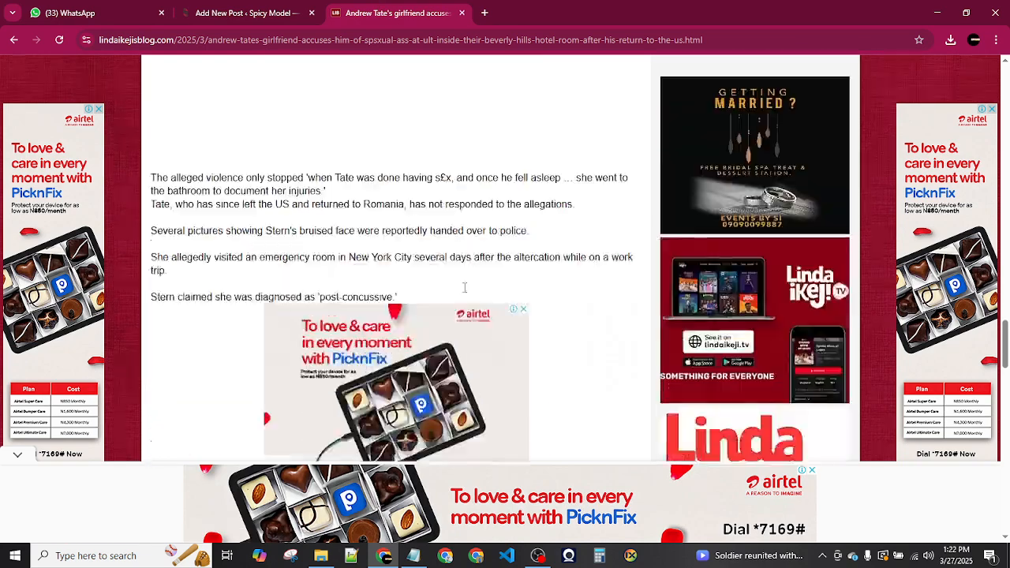
scroll(465, 288, up, 10)
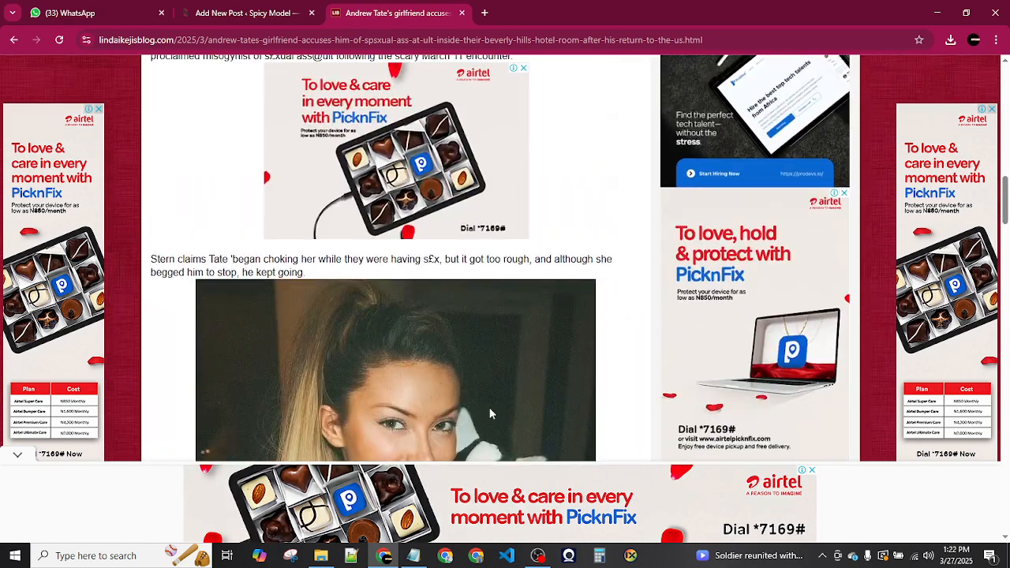
scroll(489, 407, up, 10)
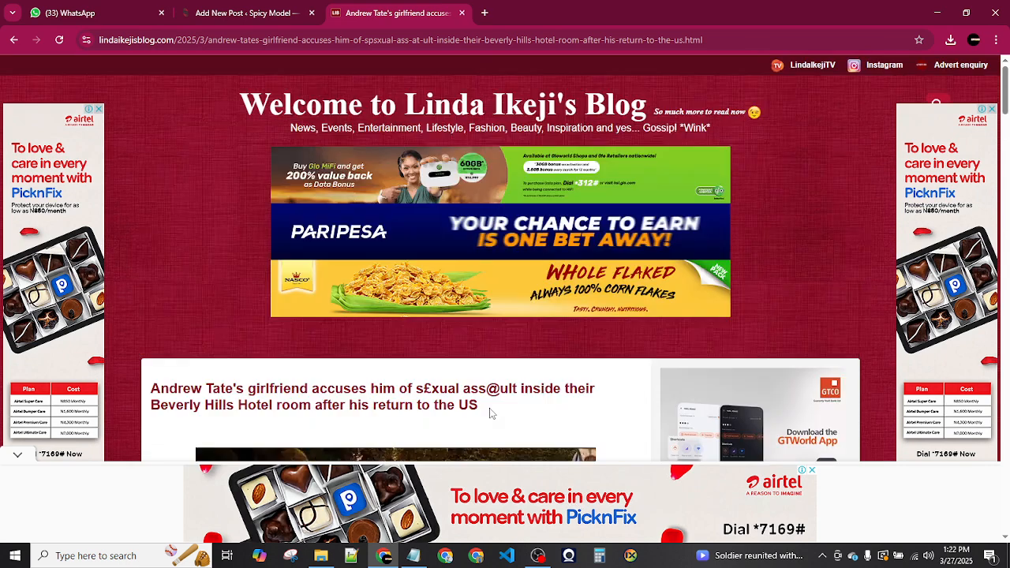
scroll(489, 408, down, 1)
drag(493, 304, 150, 281)
key(ctrl+c)
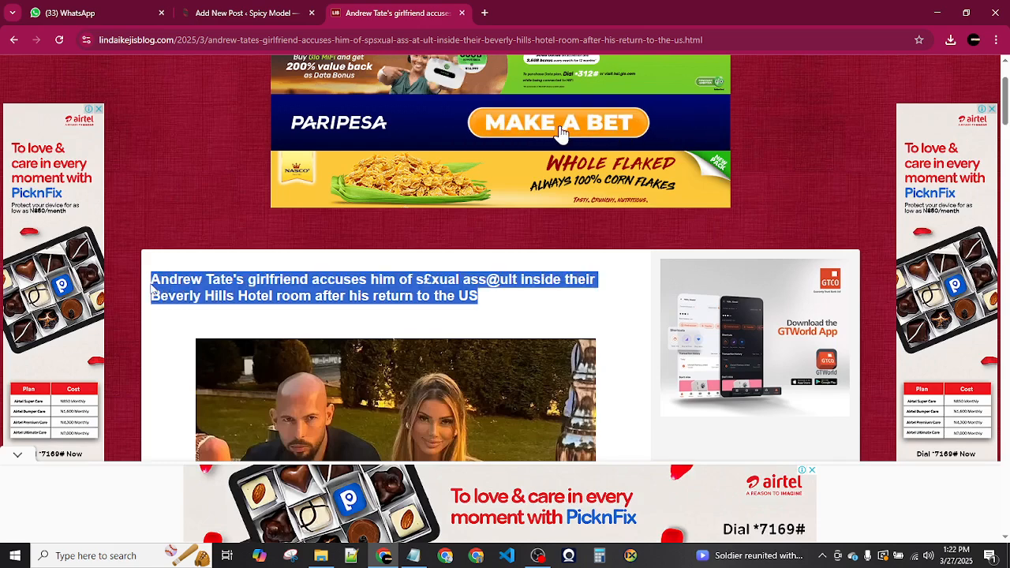
key(ctrl+shift+Tab)
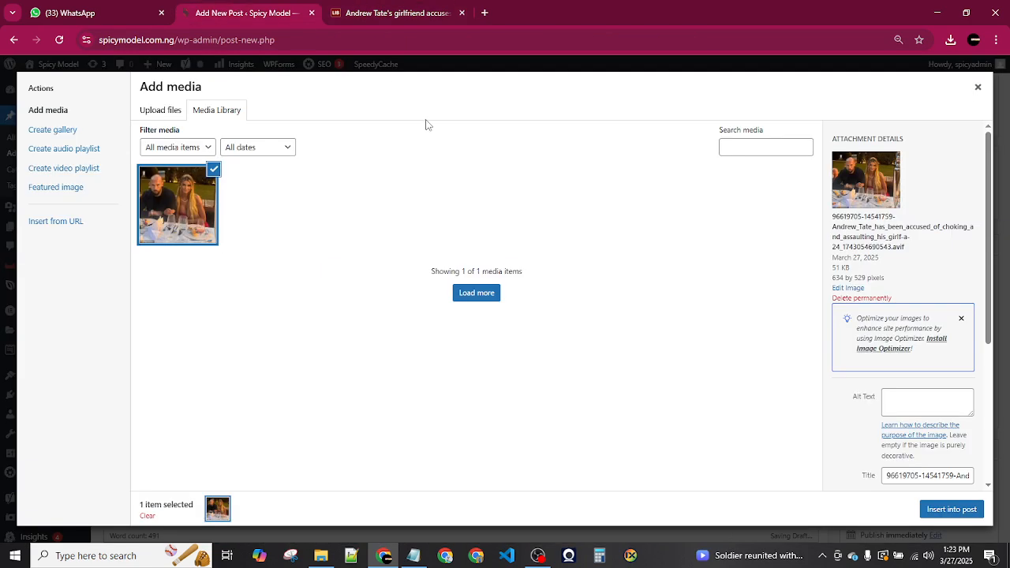
click(935, 392)
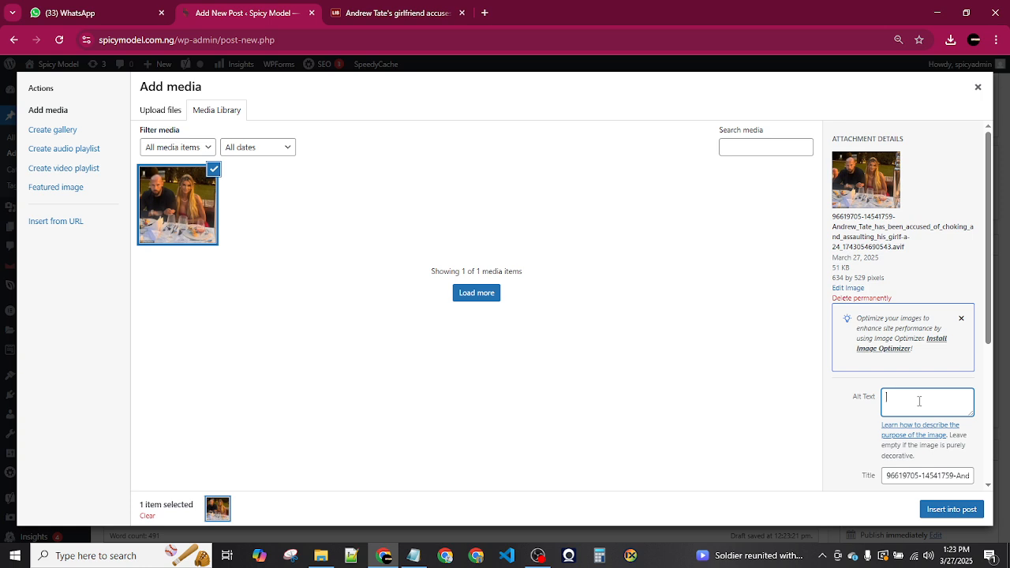
key(ctrl+v)
scroll(920, 402, down, 1)
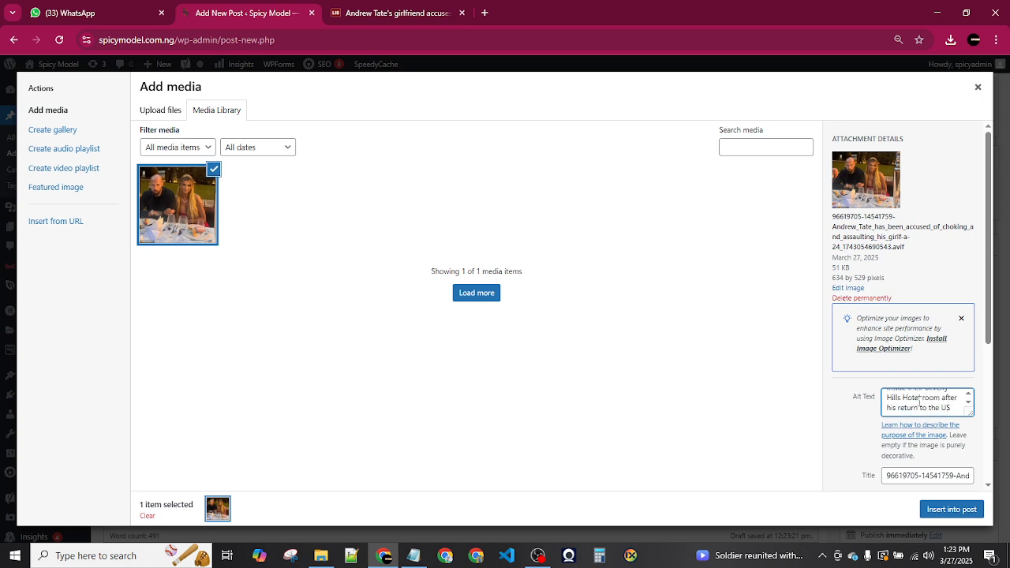
- Replace the uploaded image's title with the copied article headline and paste the same headline as its description
click(920, 477)
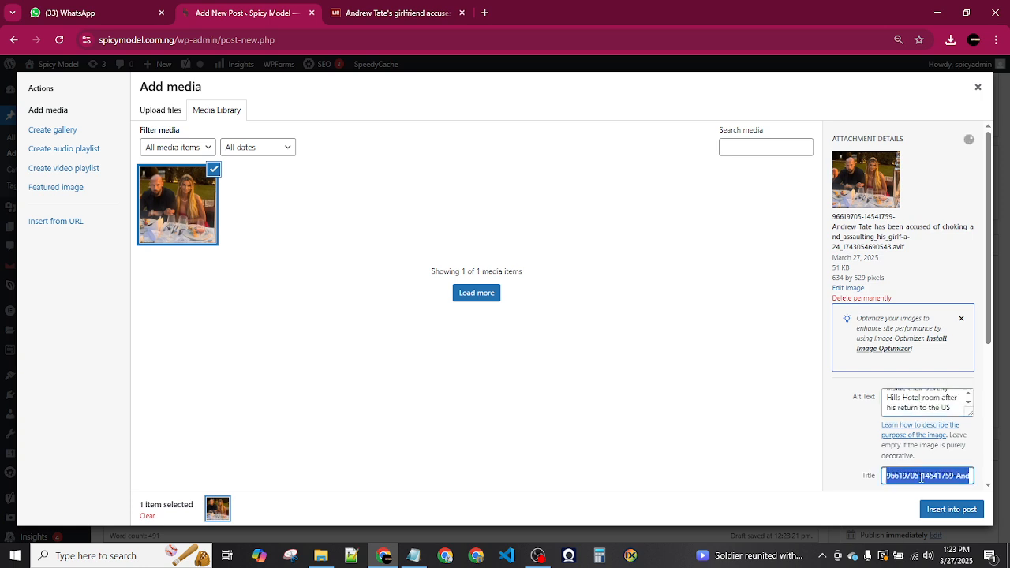
key(BackSpace)
key(ctrl+v)
scroll(921, 477, down, 2)
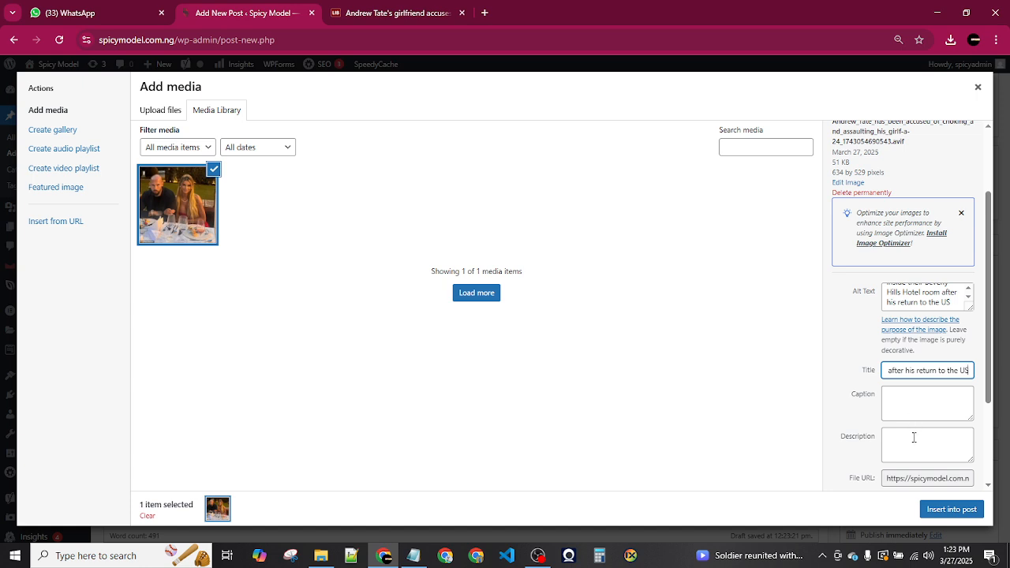
click(913, 437)
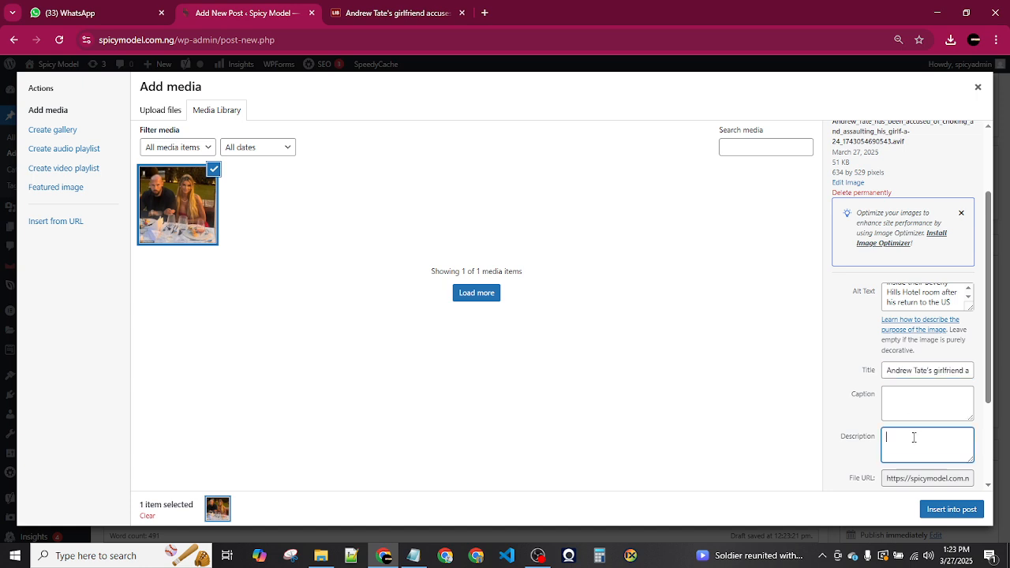
key(ctrl+v)
- Insert the uploaded Andrew Tate image into the post above the first paragraph and select it
click(960, 509)
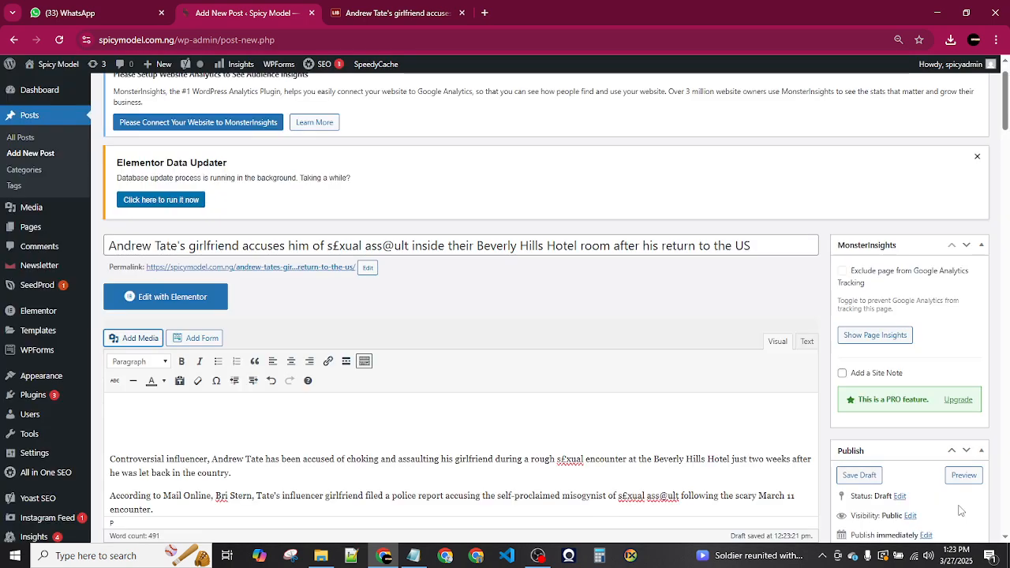
scroll(744, 341, down, 3)
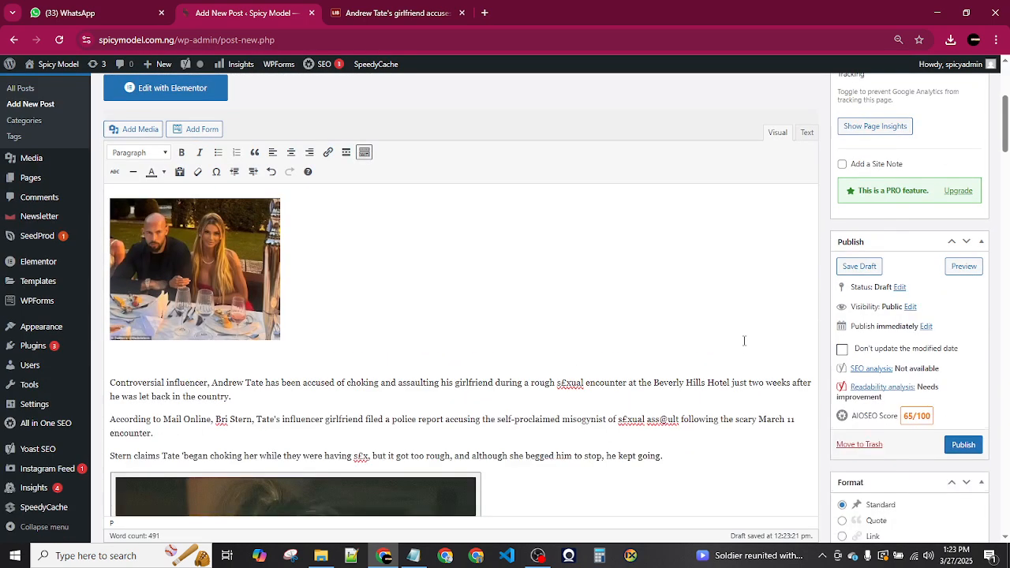
scroll(402, 308, up, 2)
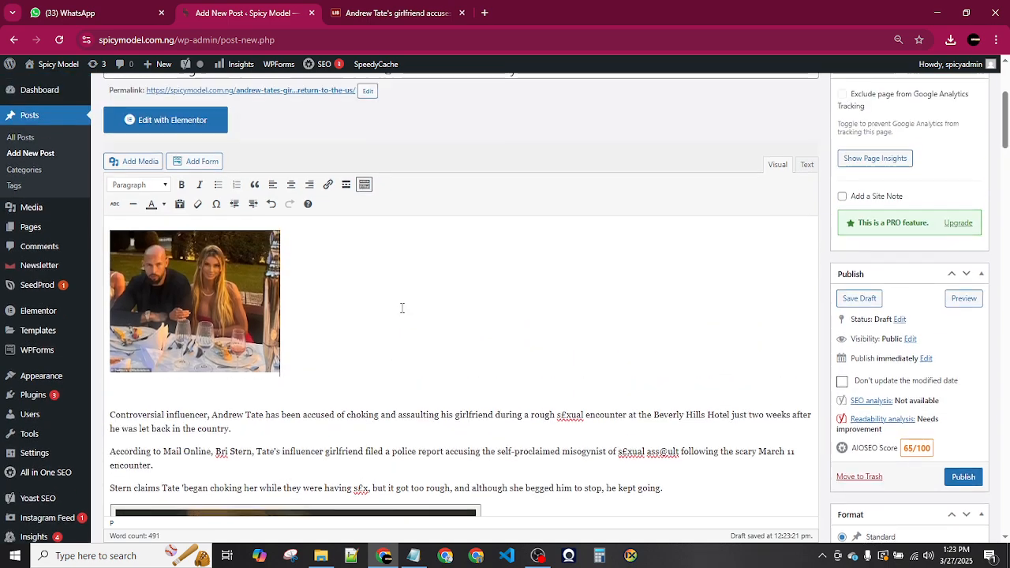
click(213, 308)
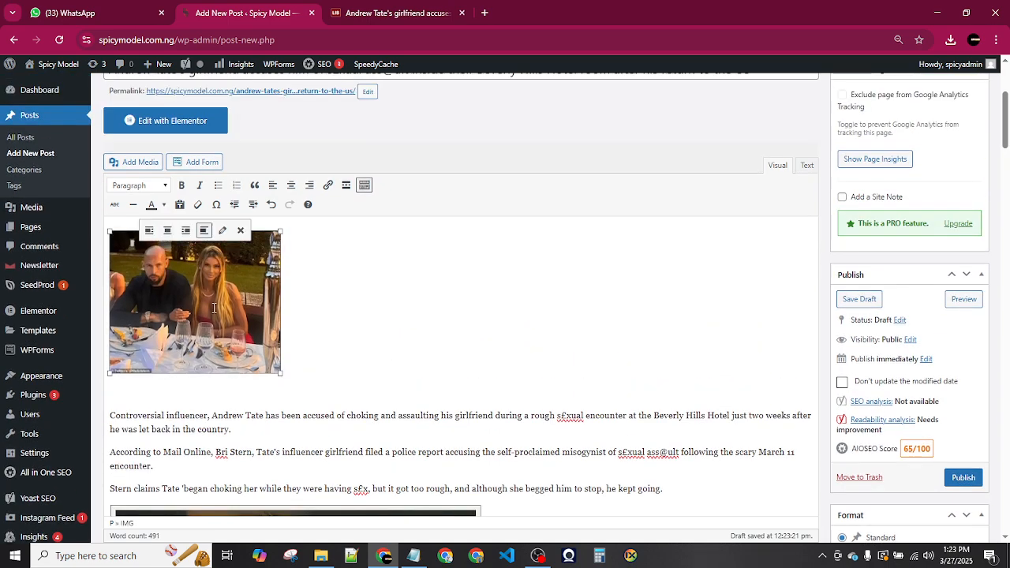
- Paste the copied headline on the blank line below the lead image, keeping it formatted as Heading 1
click(252, 394)
key(ctrl+v)
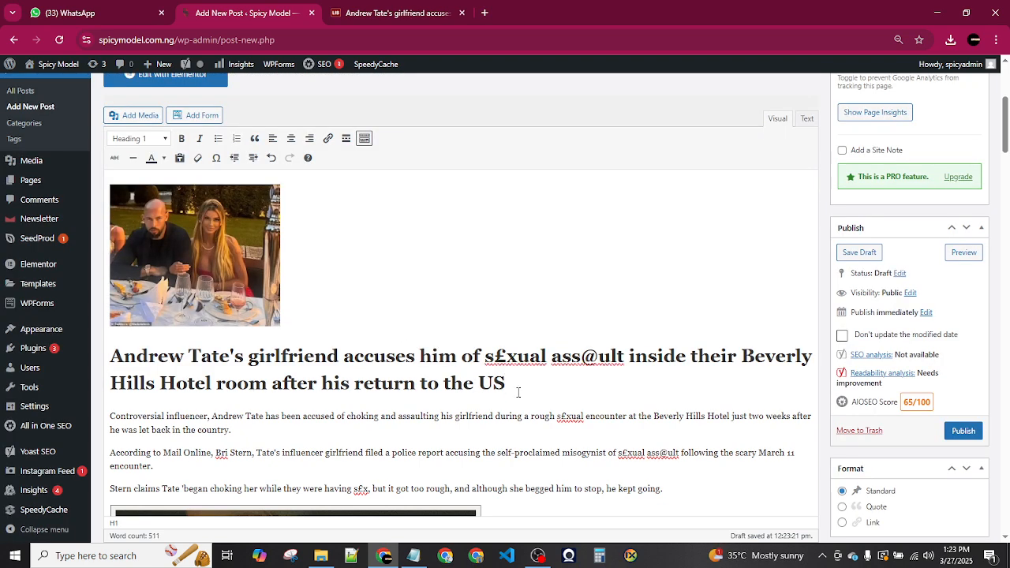
drag(518, 392, 115, 364)
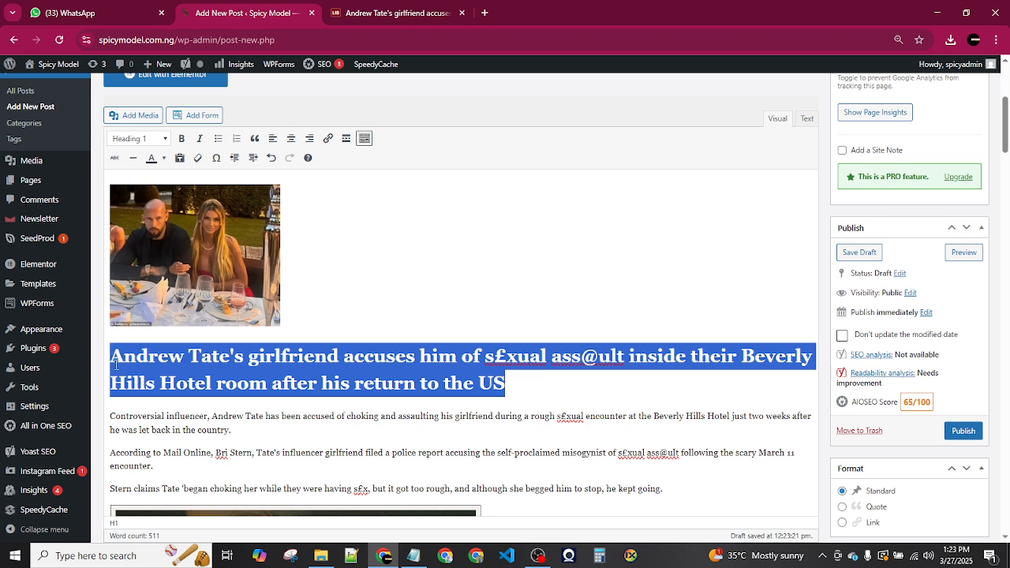
click(152, 140)
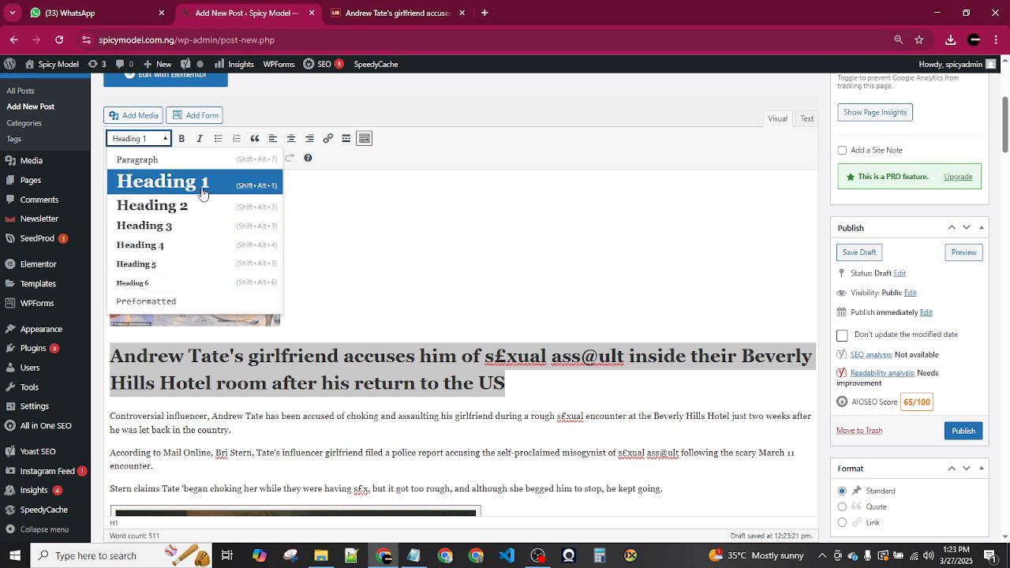
click(256, 466)
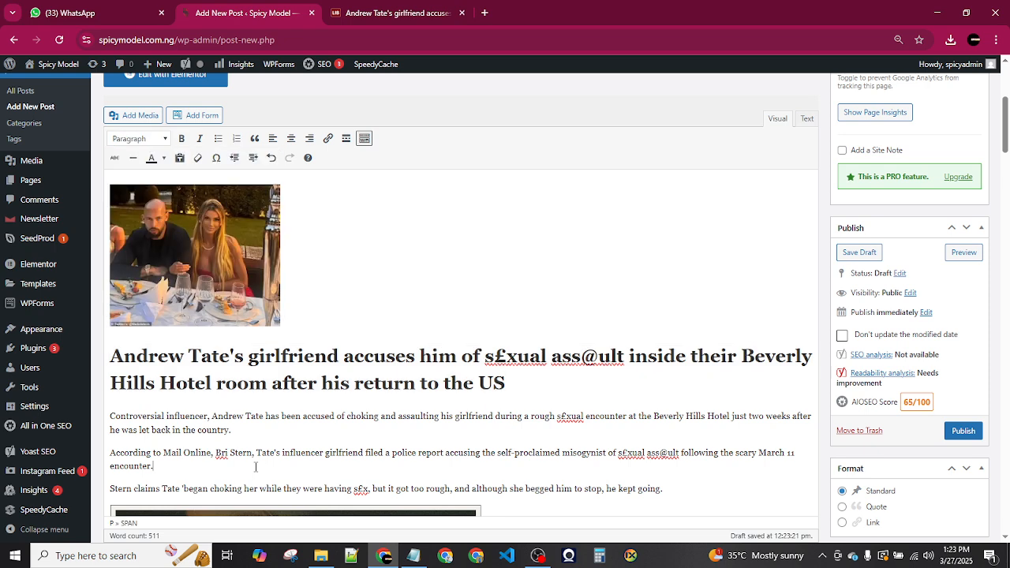
- Center the lead image above the in-post headline
click(215, 287)
click(296, 143)
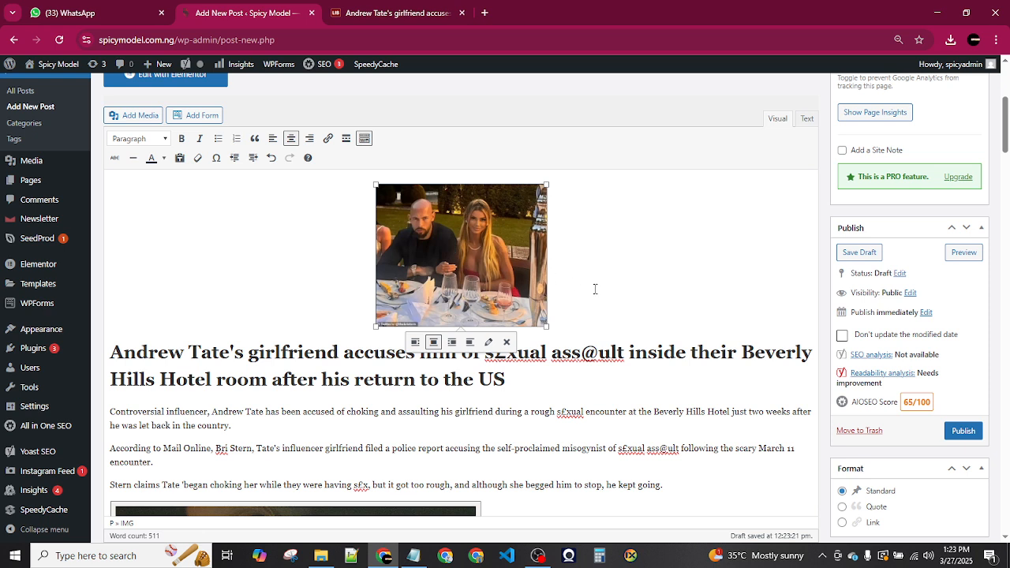
click(615, 379)
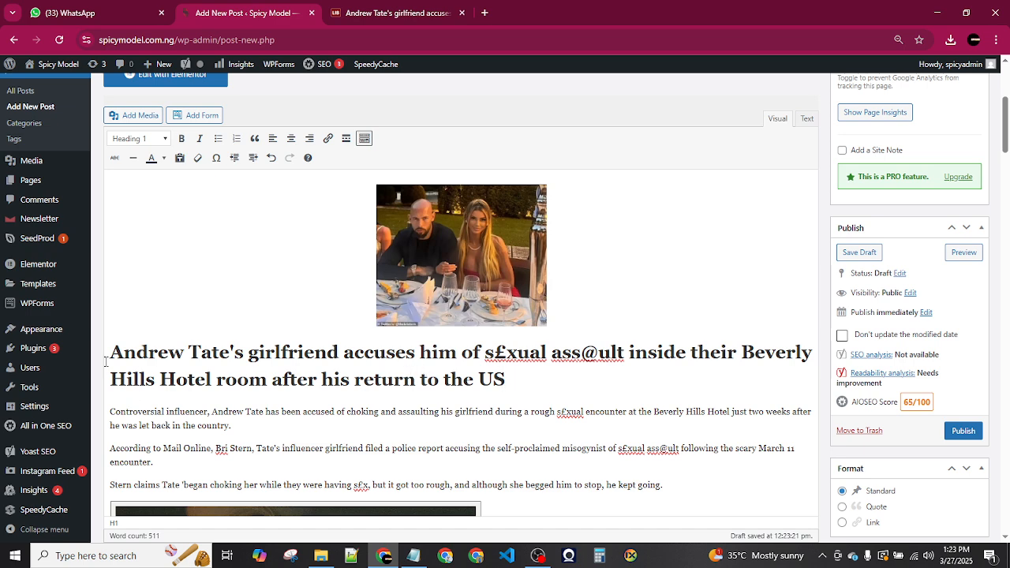
- Copy "Andrew Tate" from the in-post headline and add it as a post tag
drag(110, 353, 229, 355)
key(ctrl+c)
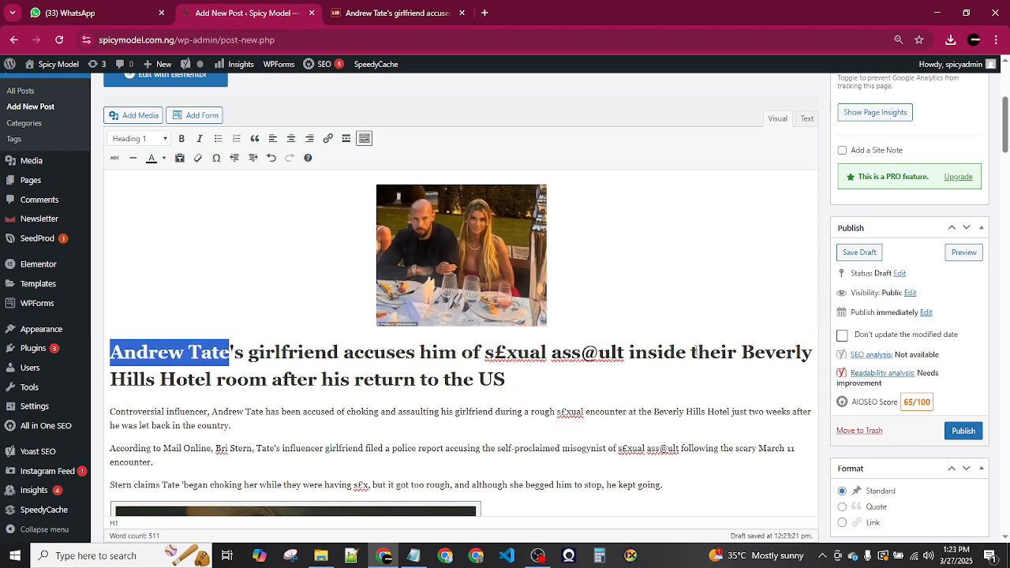
scroll(959, 387, down, 4)
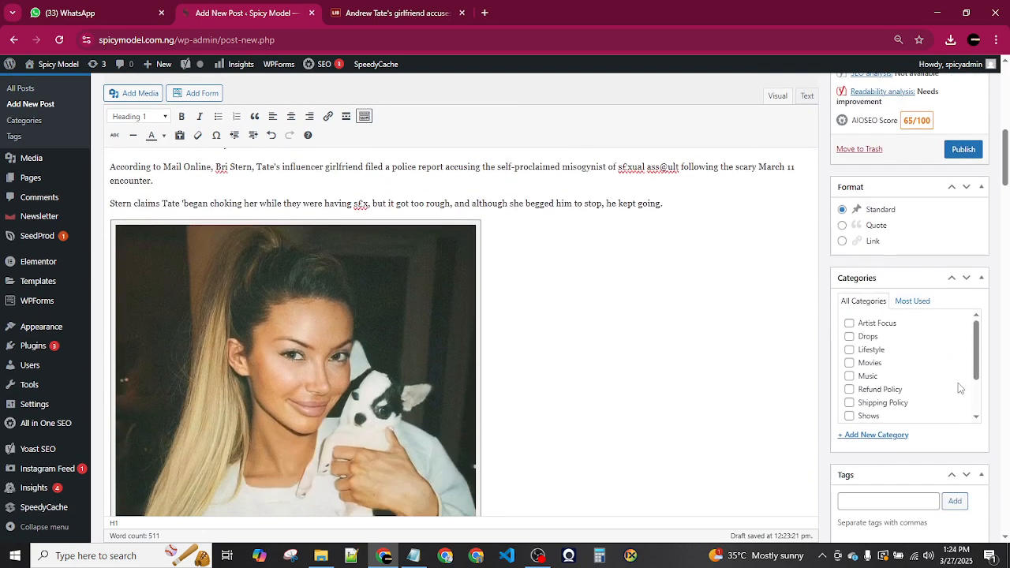
click(853, 501)
key(ctrl+v)
click(955, 501)
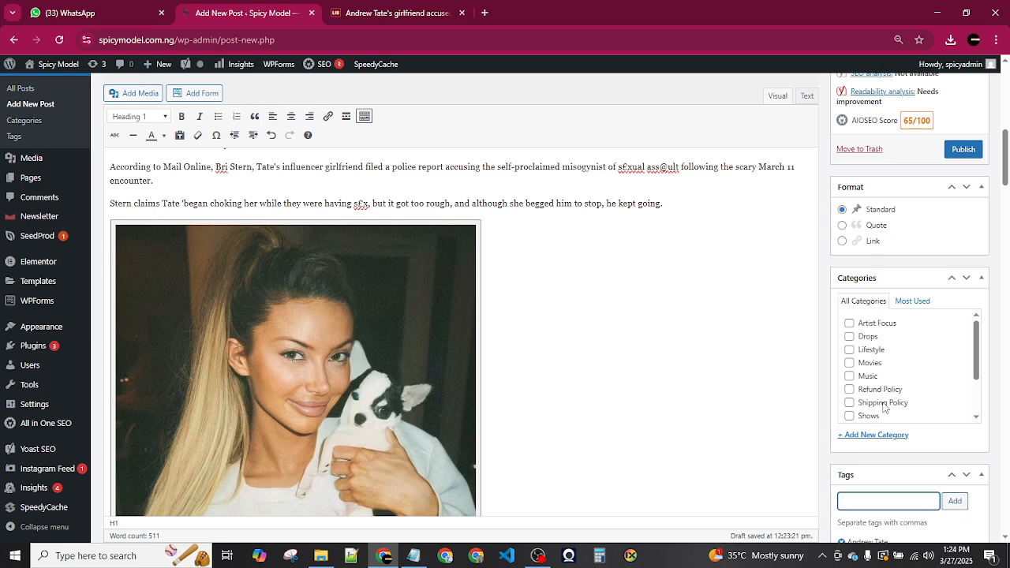
- Assign the post to the Lifestyle category
scroll(867, 370, down, 1)
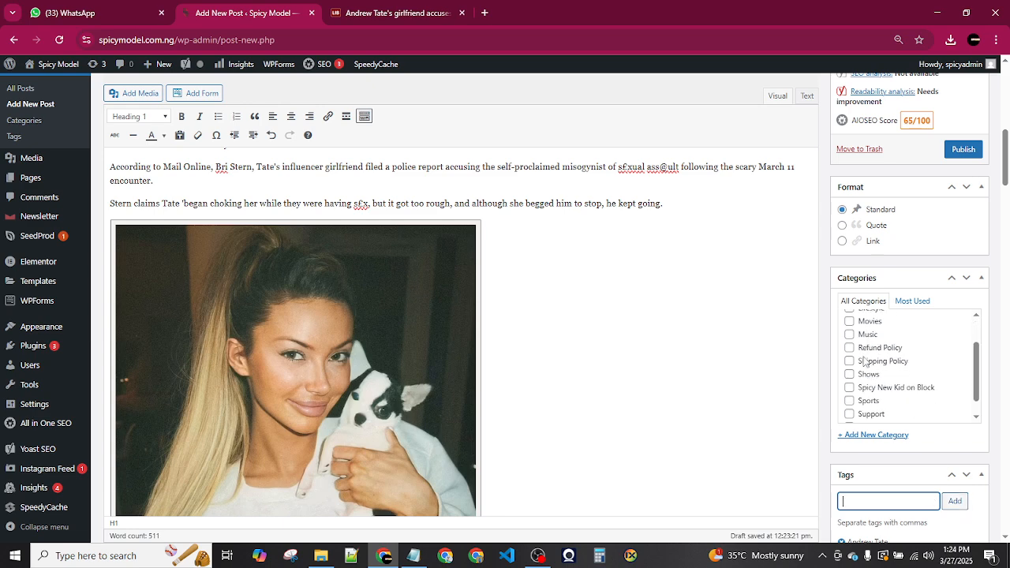
scroll(864, 363, up, 1)
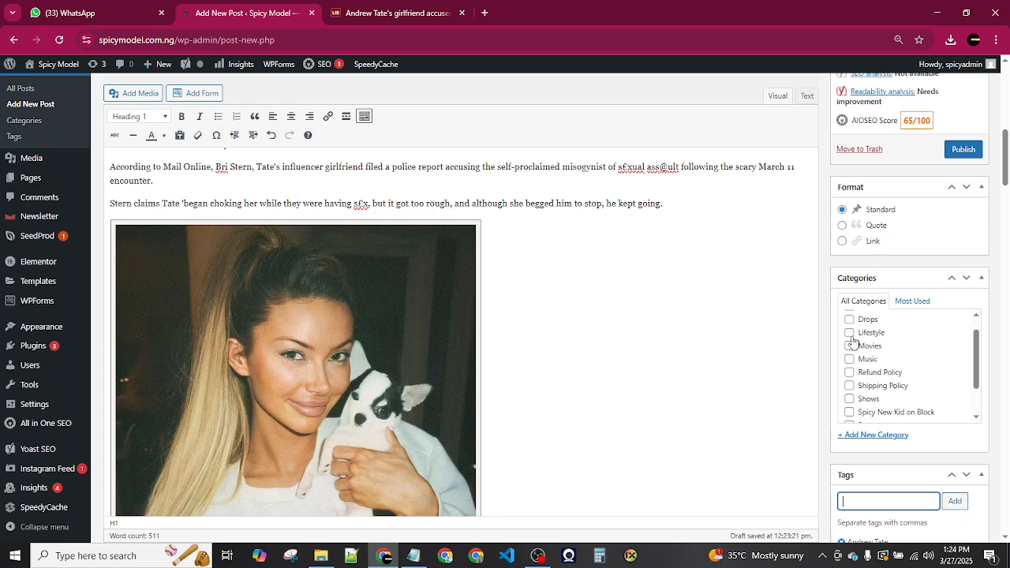
click(849, 333)
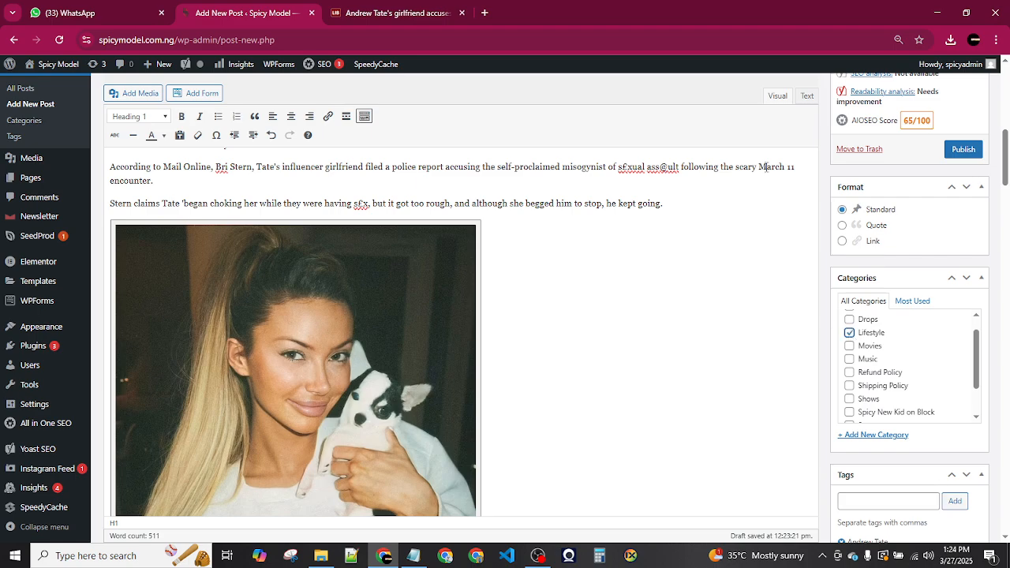
- Copy "Hills Hotel" from the in-post headline and add it as a post tag
scroll(766, 167, up, 3)
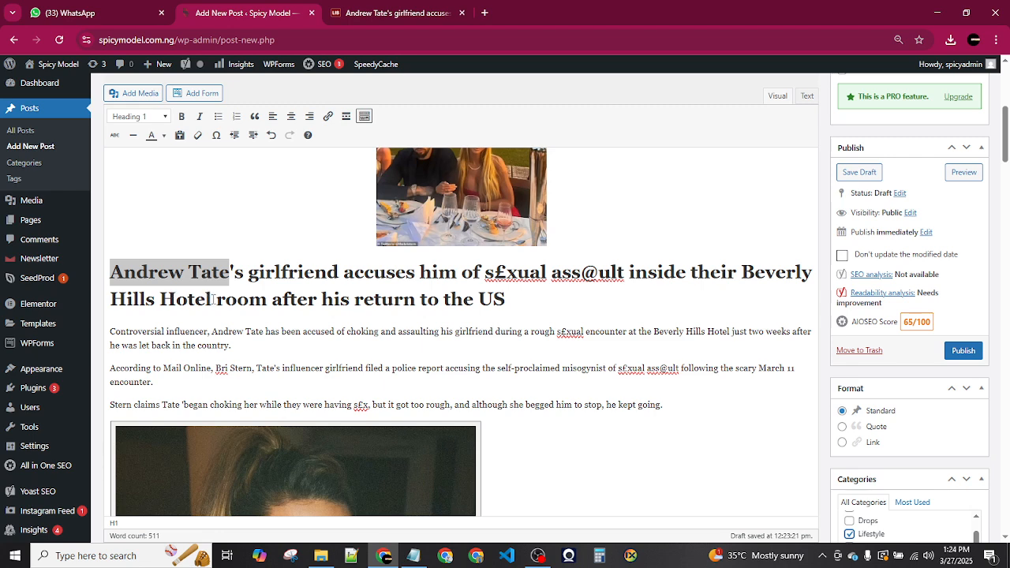
drag(212, 299, 115, 303)
key(ctrl+c)
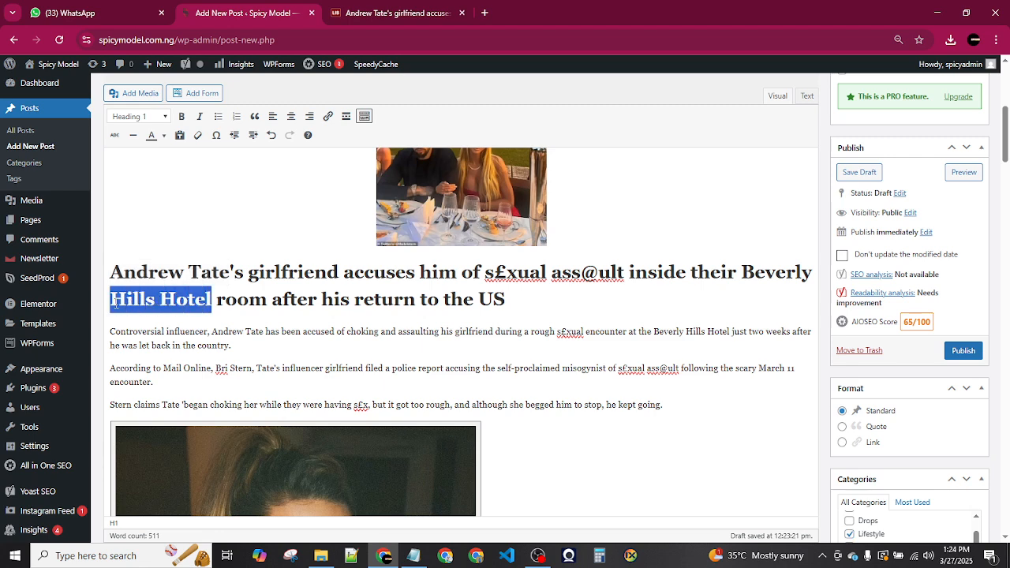
scroll(947, 447, down, 2)
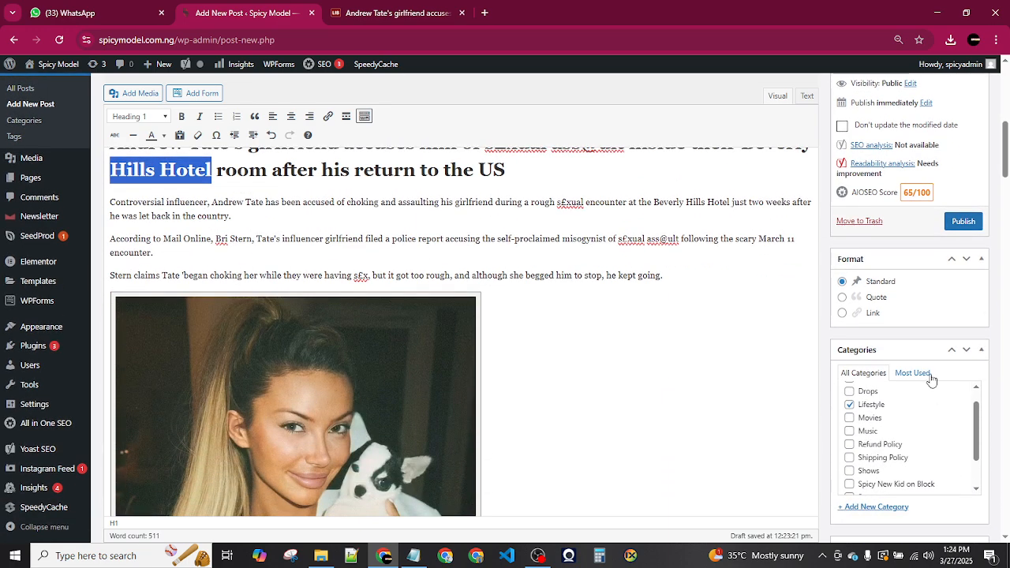
scroll(930, 379, down, 2)
click(878, 433)
key(ctrl+v)
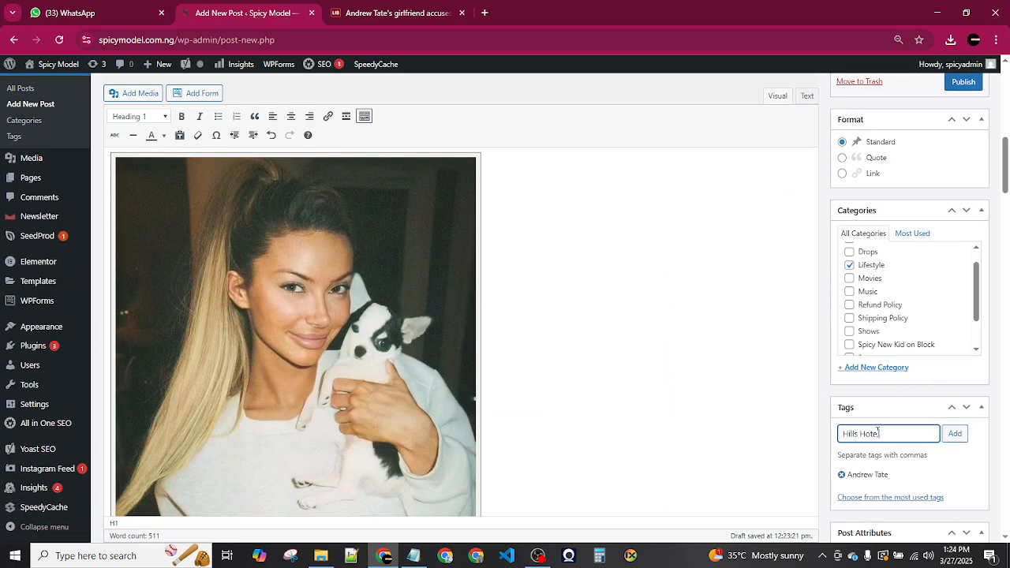
click(962, 438)
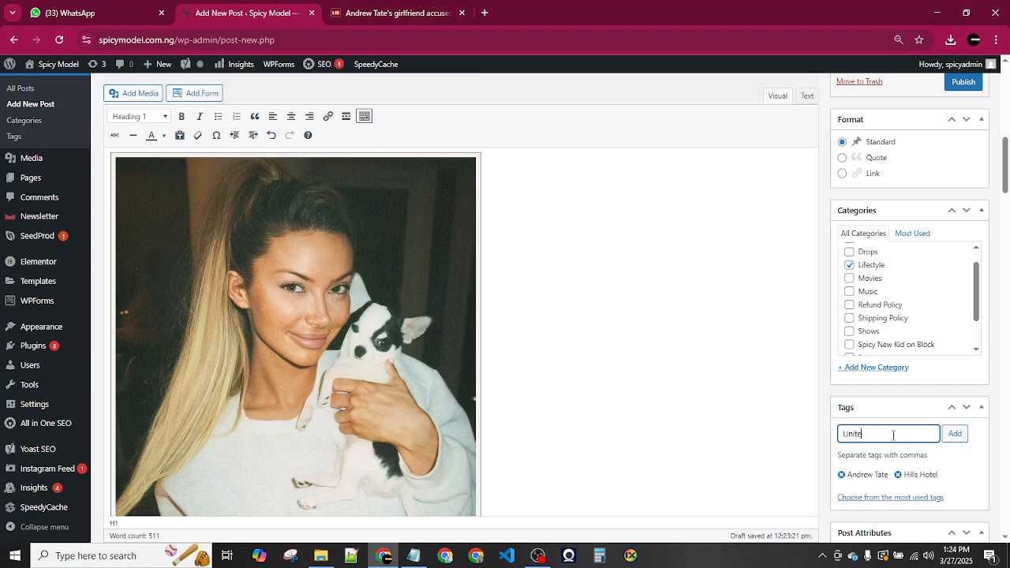
- Add the post tags "United State of America" and "USA"
text(d State o)
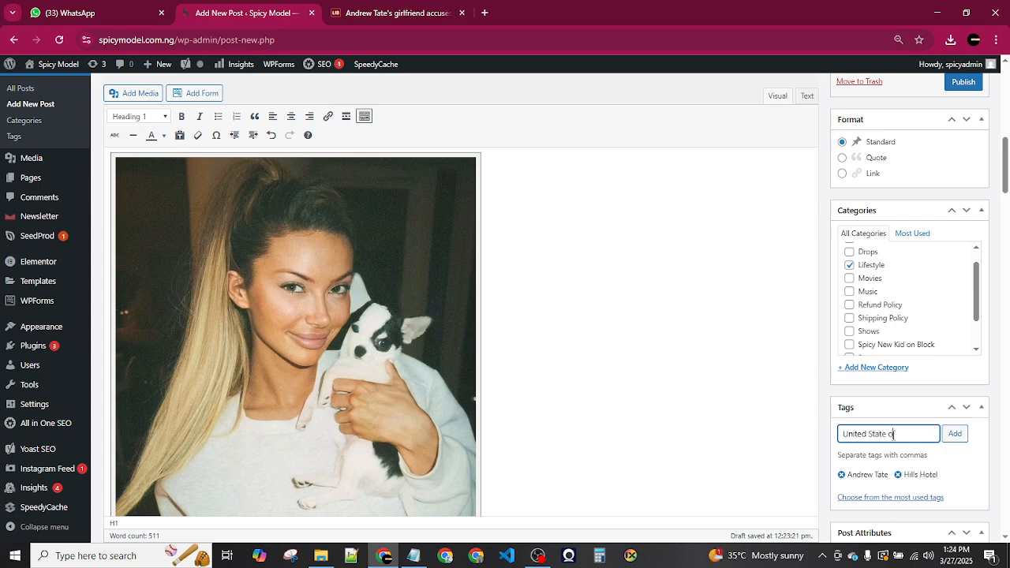
text(f America)
key(Return)
text(US)
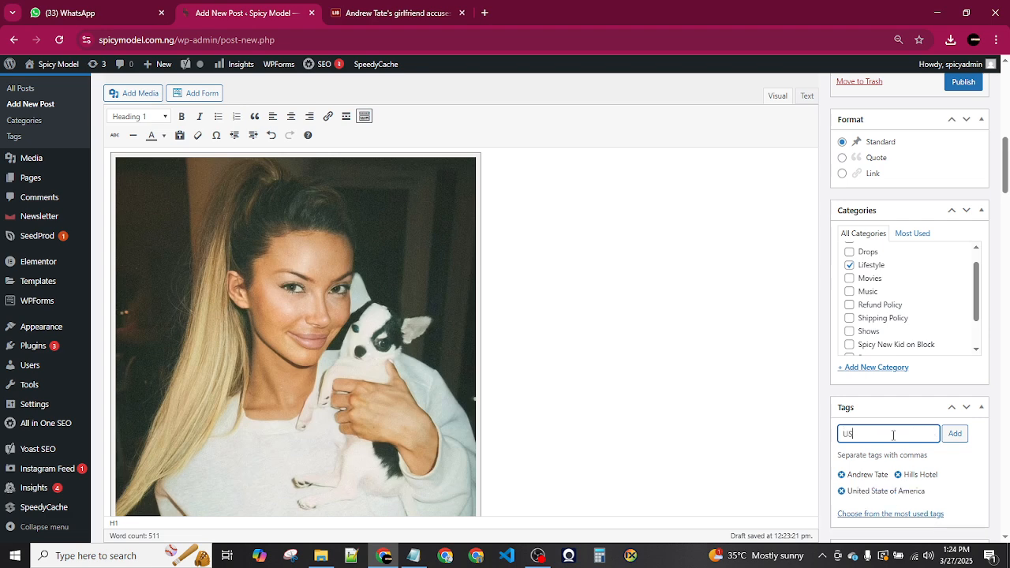
text(A)
key(Return)
- Set the uploaded Andrew Tate image from the media library as the post's featured image
scroll(762, 266, up, 10)
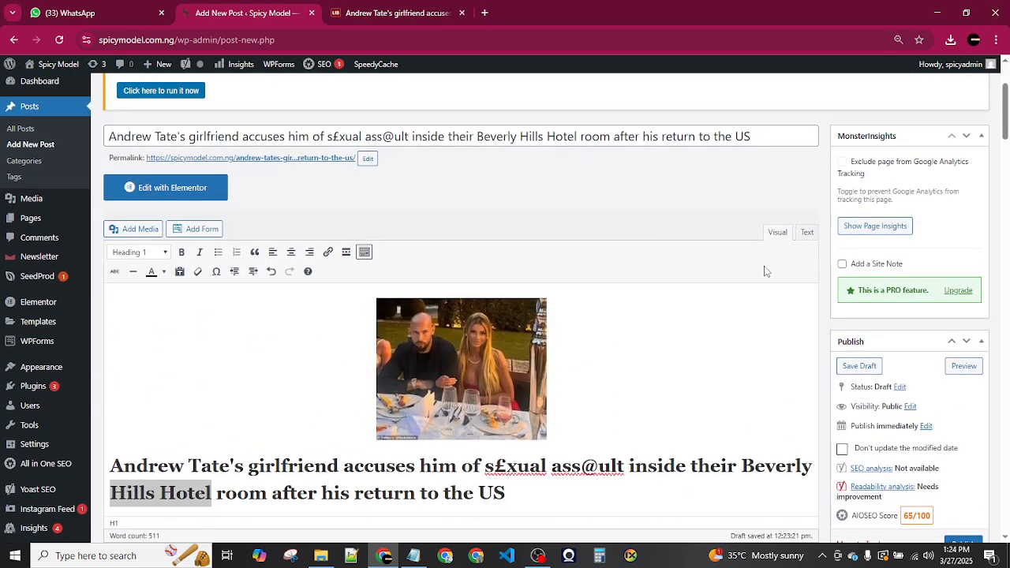
scroll(764, 272, down, 10)
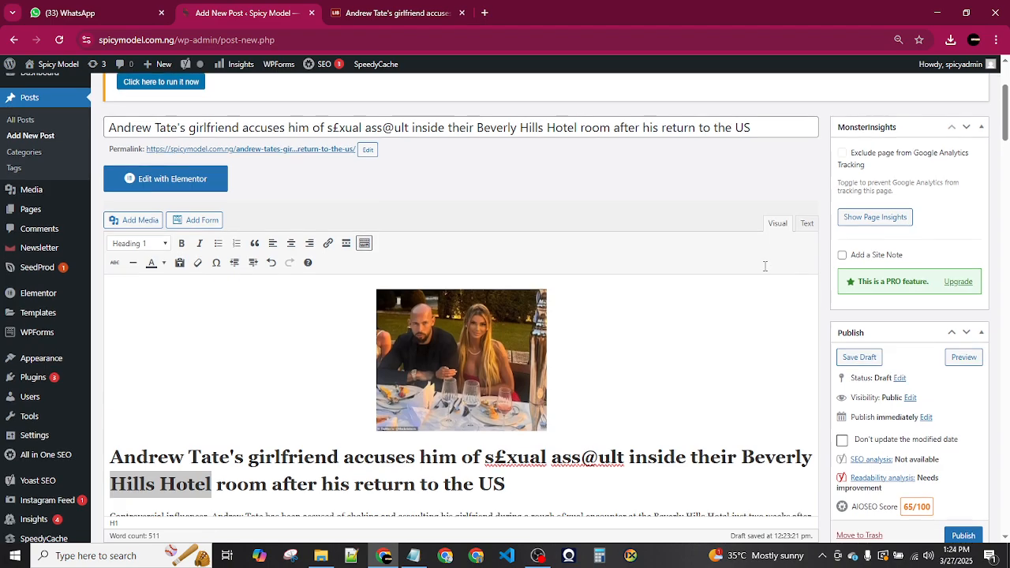
scroll(764, 266, down, 5)
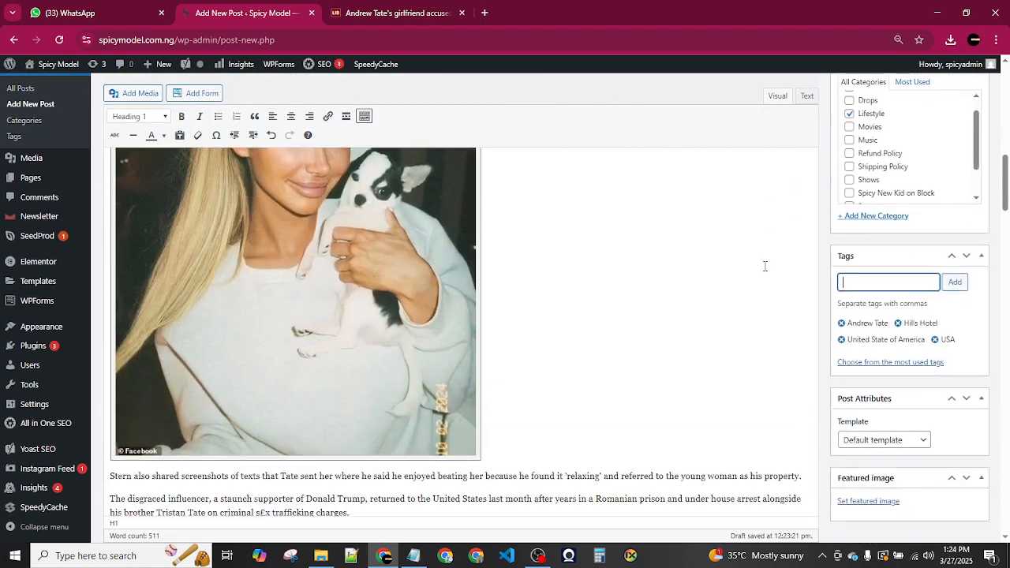
scroll(765, 266, down, 1)
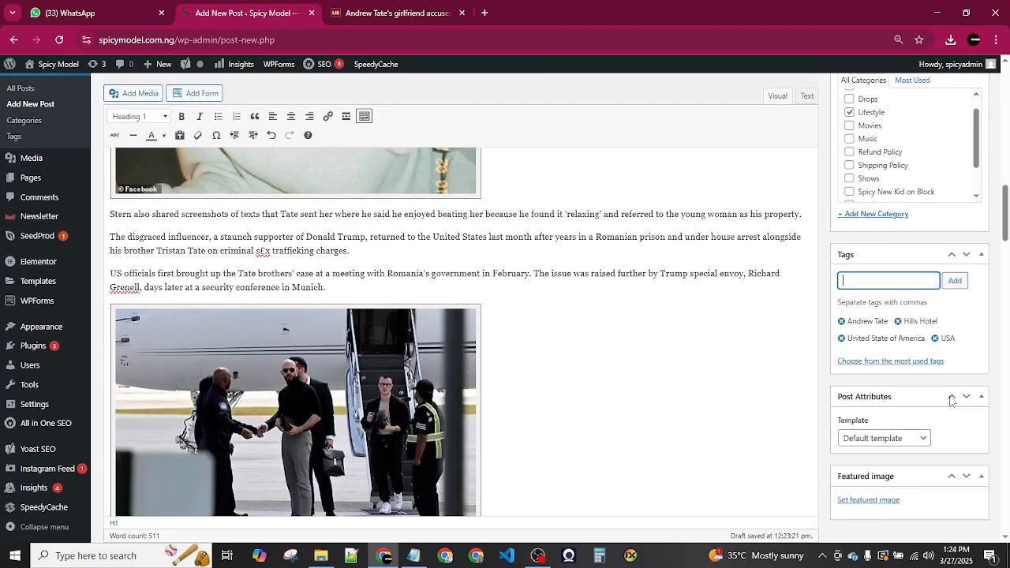
click(868, 500)
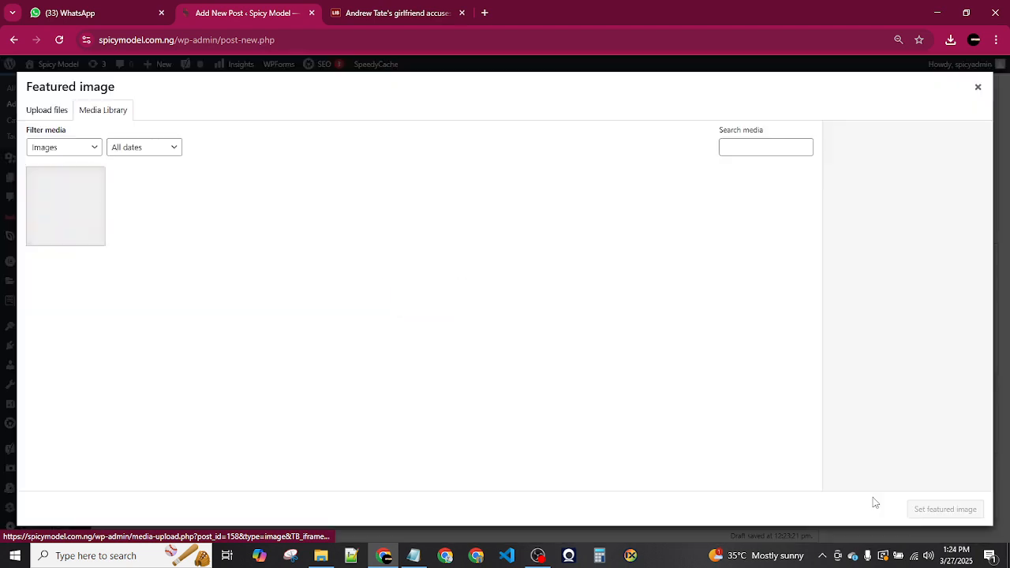
click(43, 202)
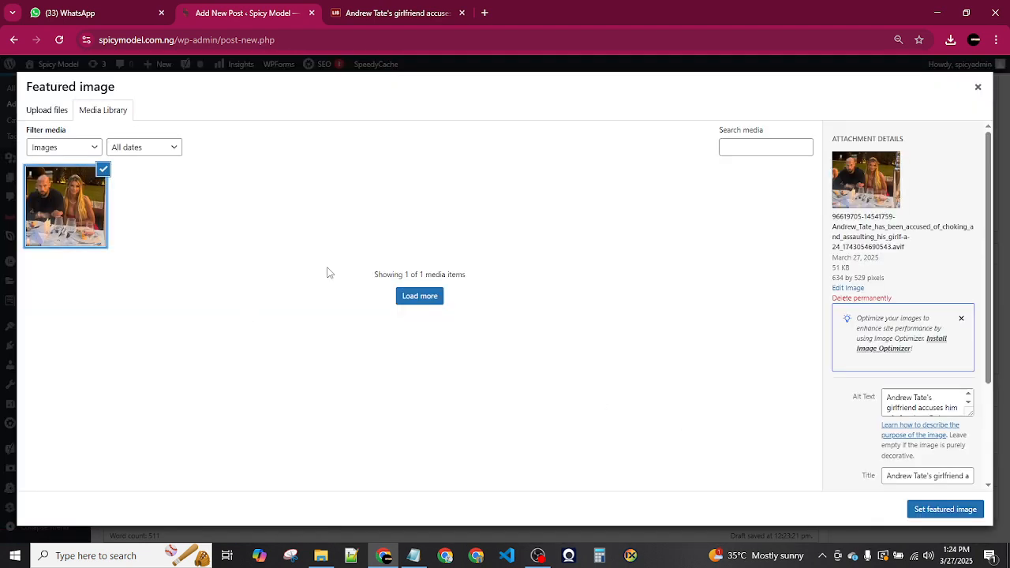
click(946, 509)
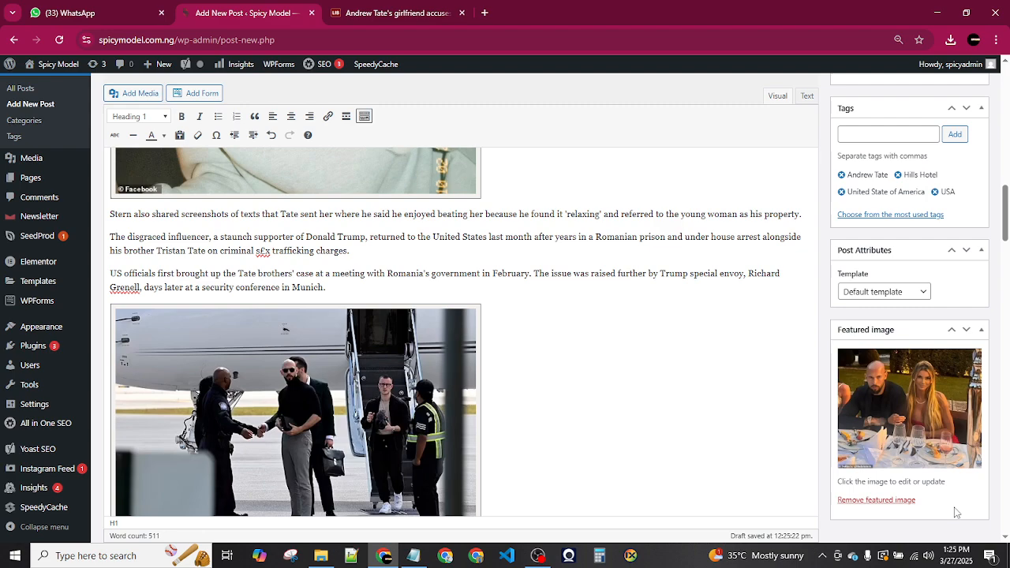
scroll(955, 513, down, 5)
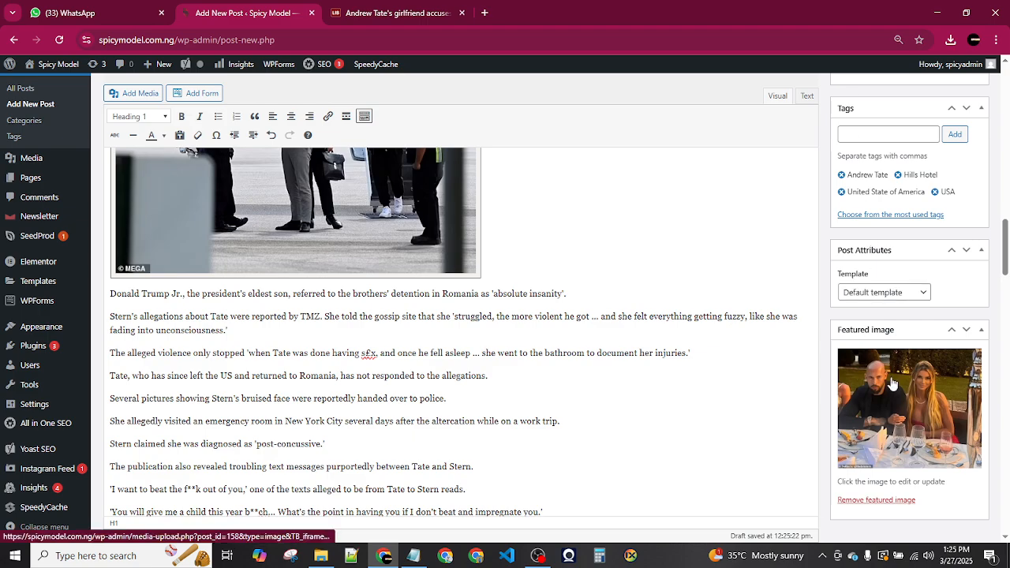
scroll(890, 377, up, 5)
scroll(890, 377, up, 10)
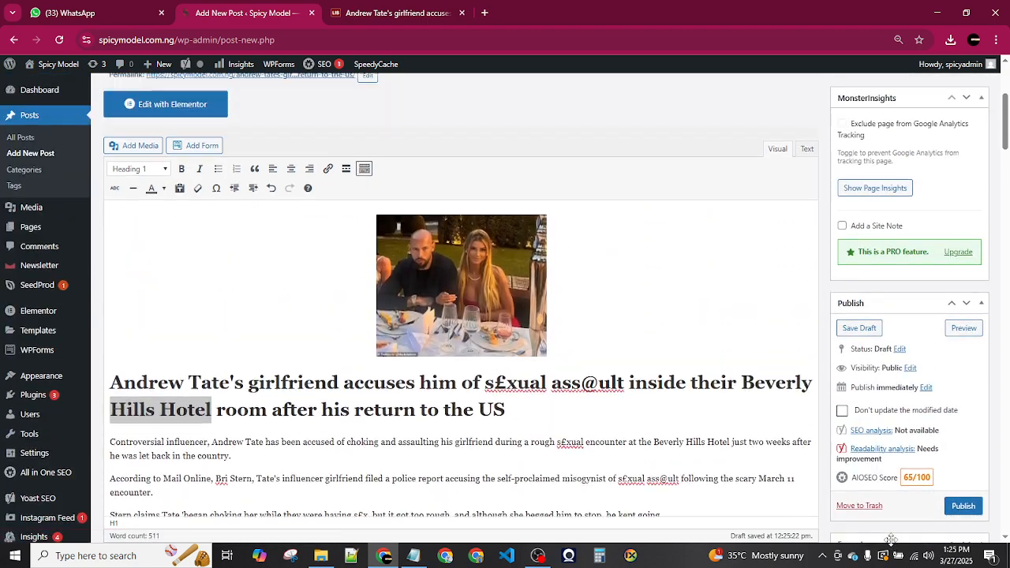
- Copy "Andrew Tate's girlfriend accuses him of s£xual" from the post title and enter it as the AIOSEO focus keyphrase
scroll(891, 541, up, 2)
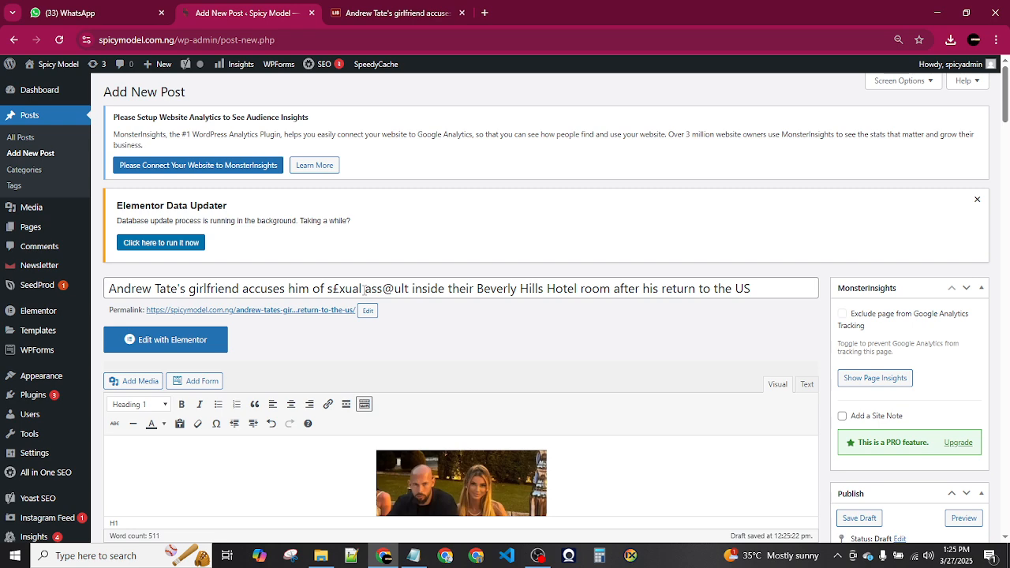
drag(364, 289, 112, 302)
key(ctrl+c)
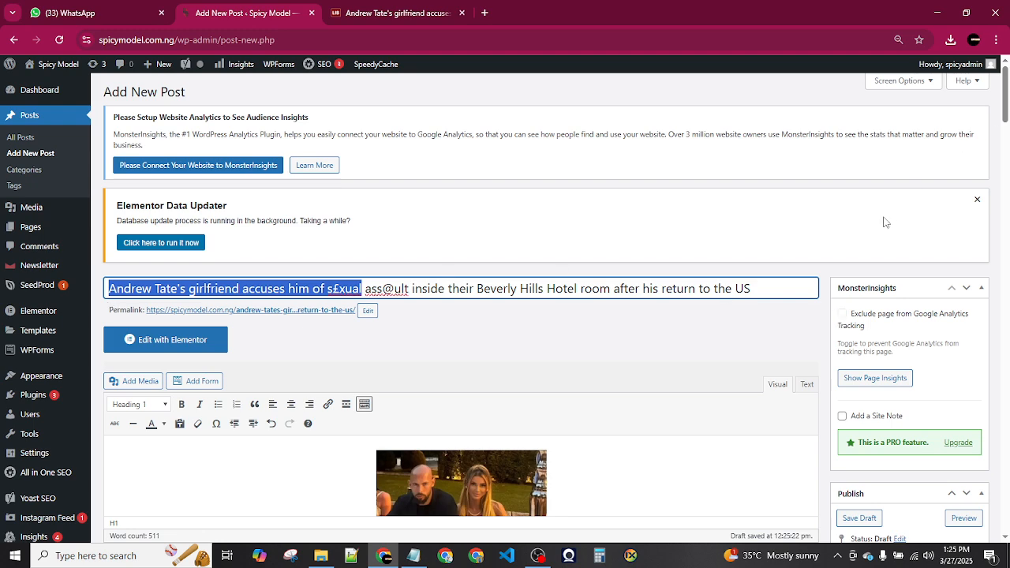
drag(1006, 109, 1006, 364)
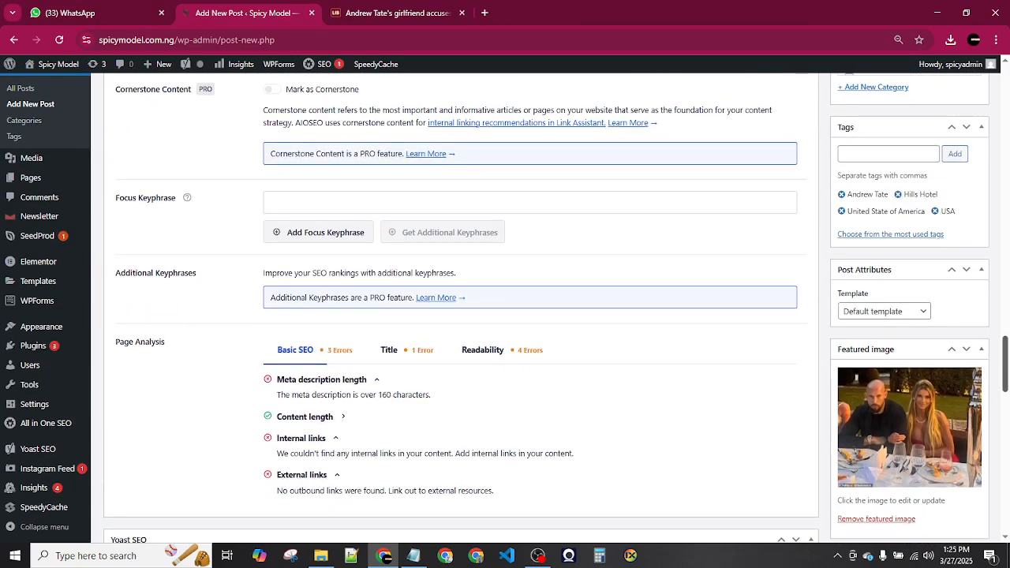
click(309, 202)
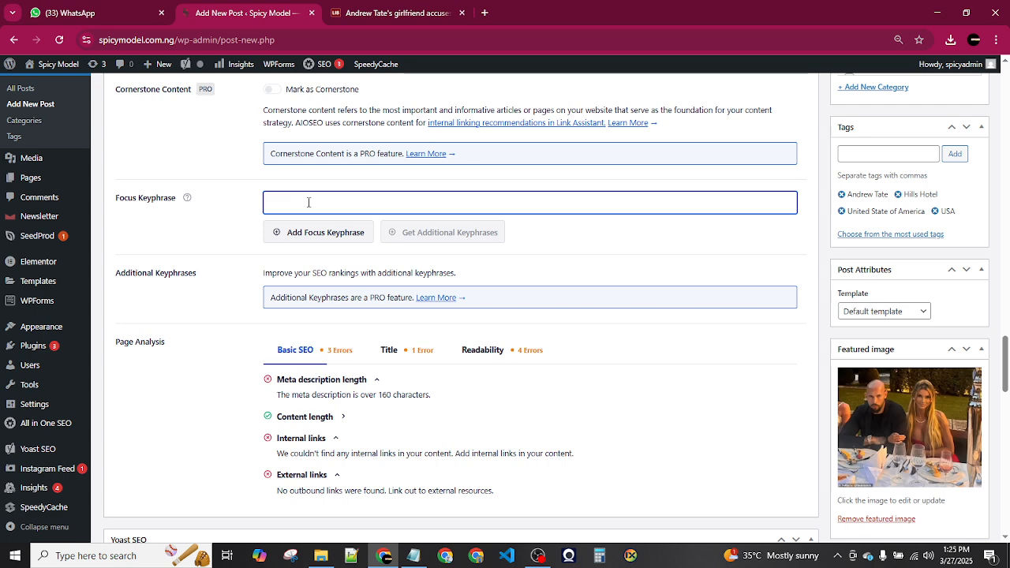
text(Andrew Tate's girlfriend accuses him of sexual)
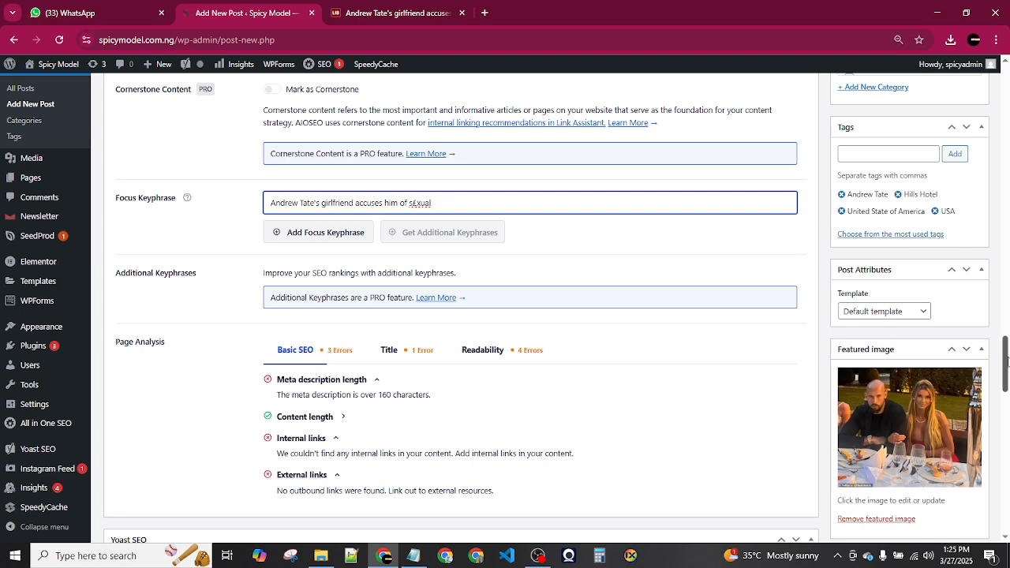
- Enter the copied phrase "Andrew Tate's girlfriend accuses him of s£xual" as the Yoast SEO focus keyphrase
scroll(1002, 359, down, 5)
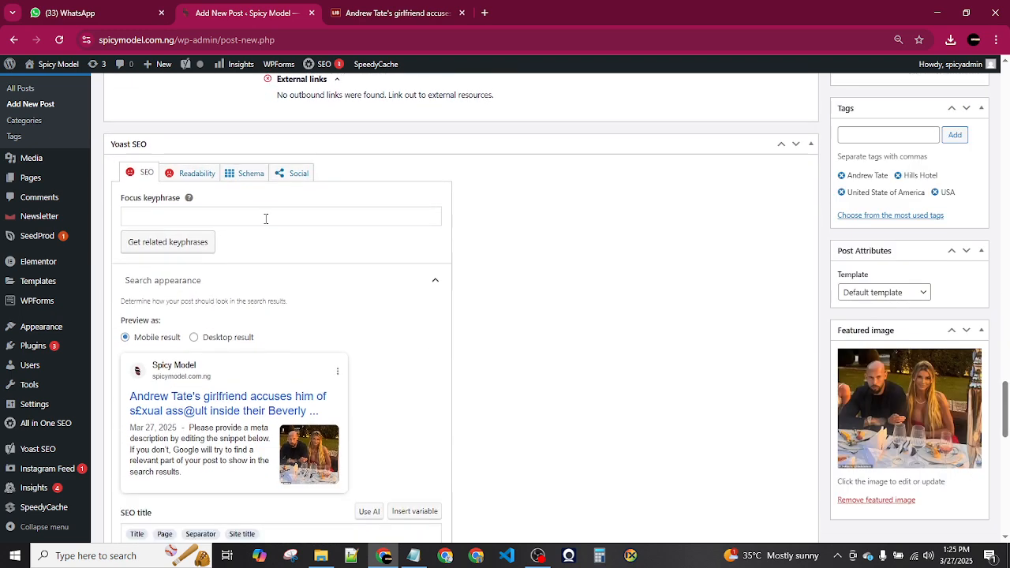
click(266, 218)
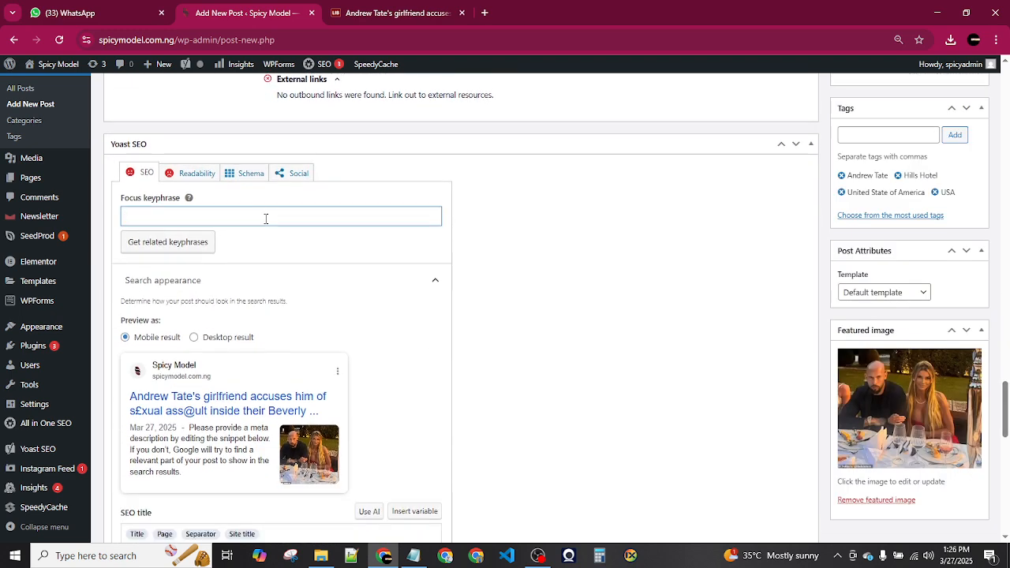
key(ctrl+v)
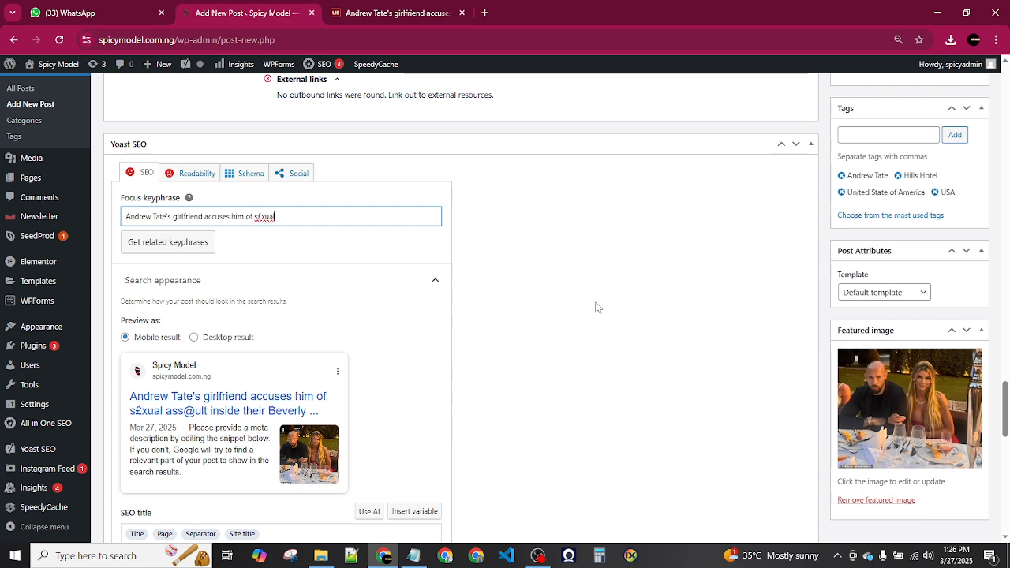
click(597, 306)
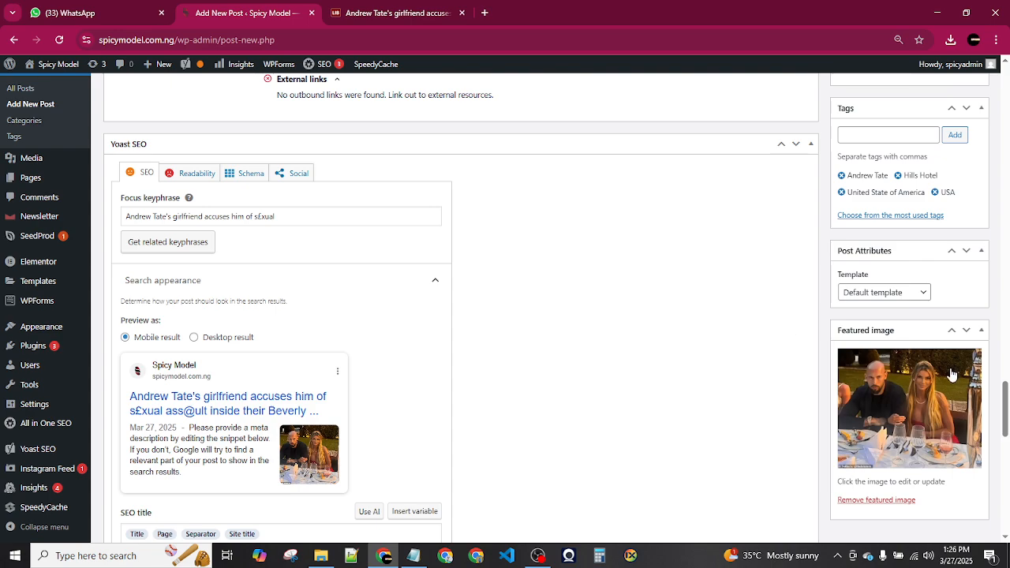
- Copy the article's first paragraph and paste it as the Yoast meta description, followed by a row of dots
drag(1005, 409, 959, 133)
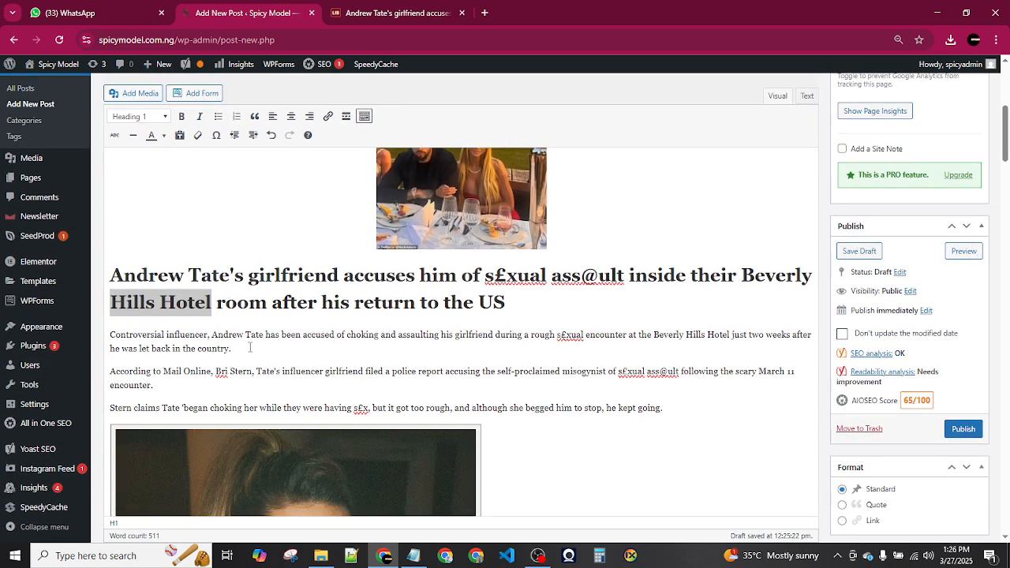
drag(243, 348, 113, 341)
key(ctrl+c)
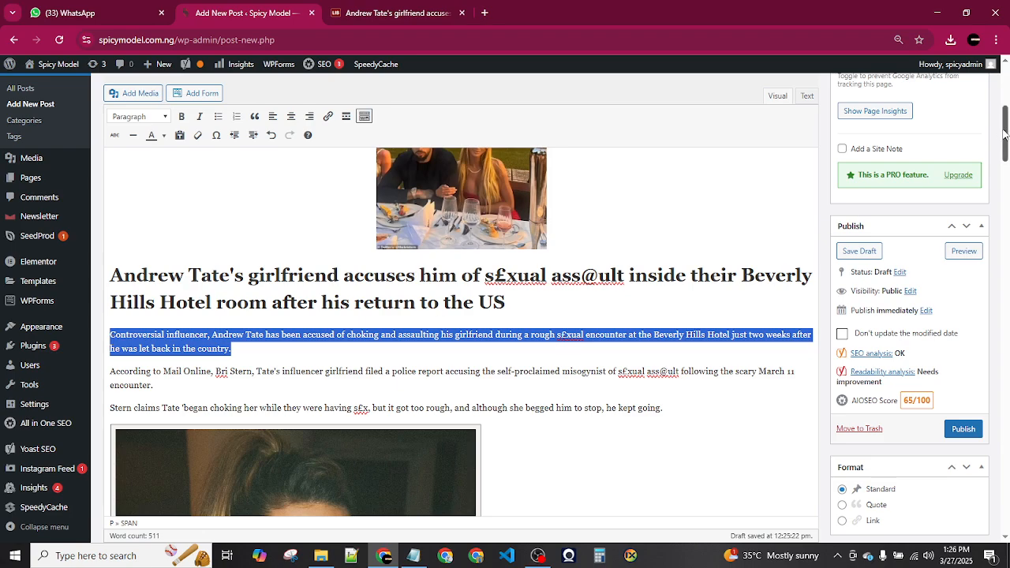
drag(1001, 142, 1004, 451)
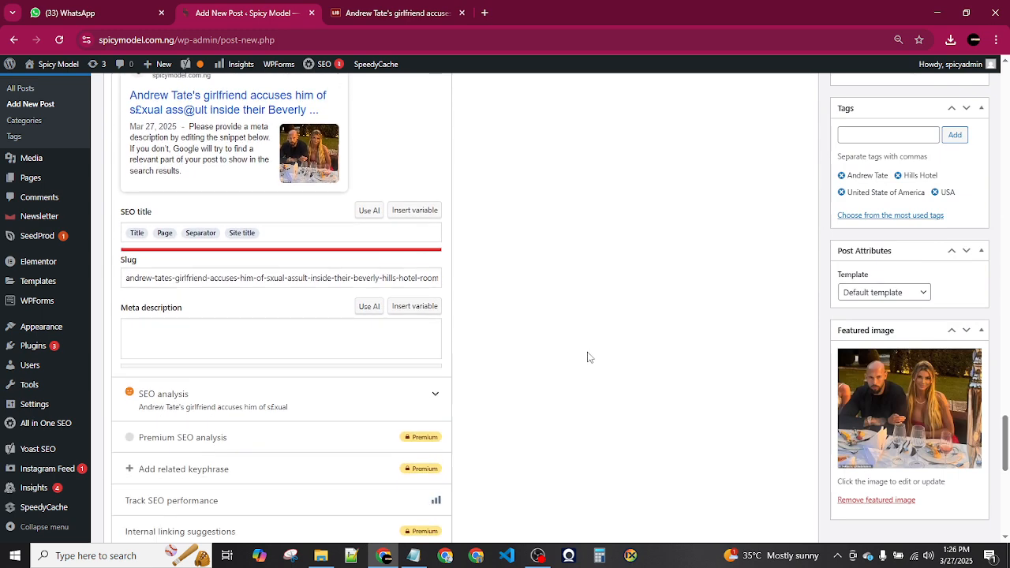
click(270, 347)
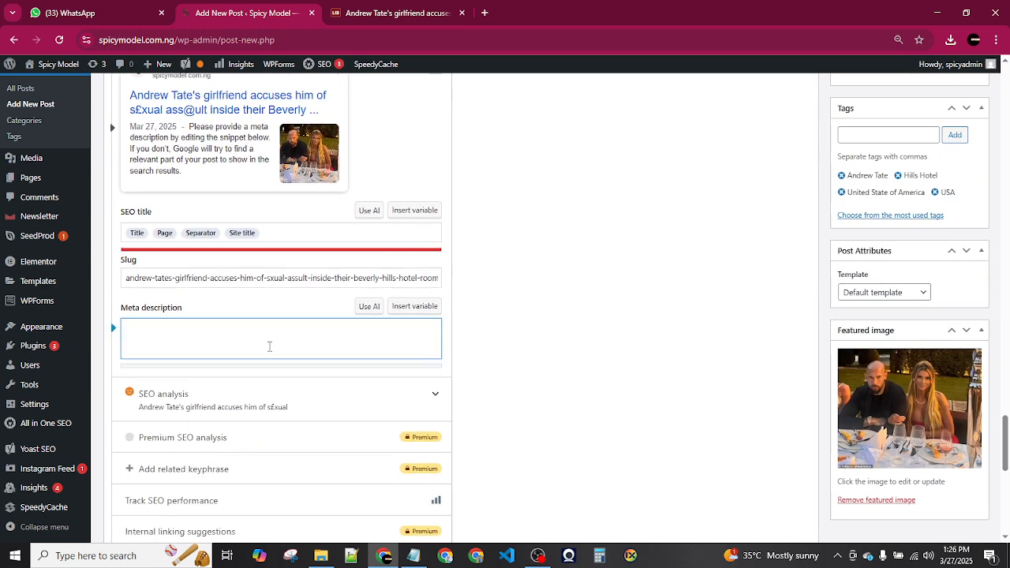
key(ctrl+v)
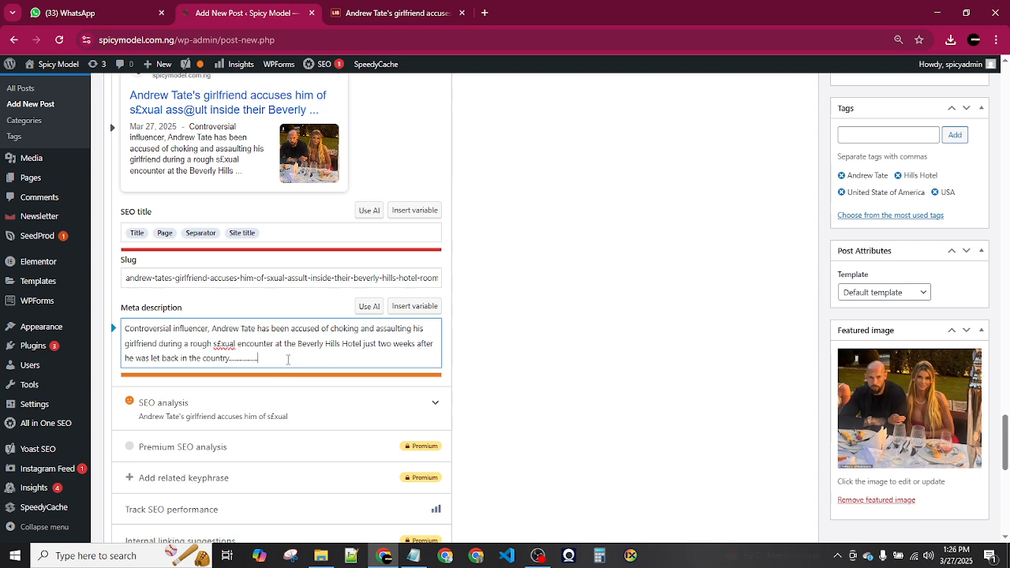
- Shorten the Yoast meta description so it ends with "encounter at the..."
drag(357, 352, 364, 345)
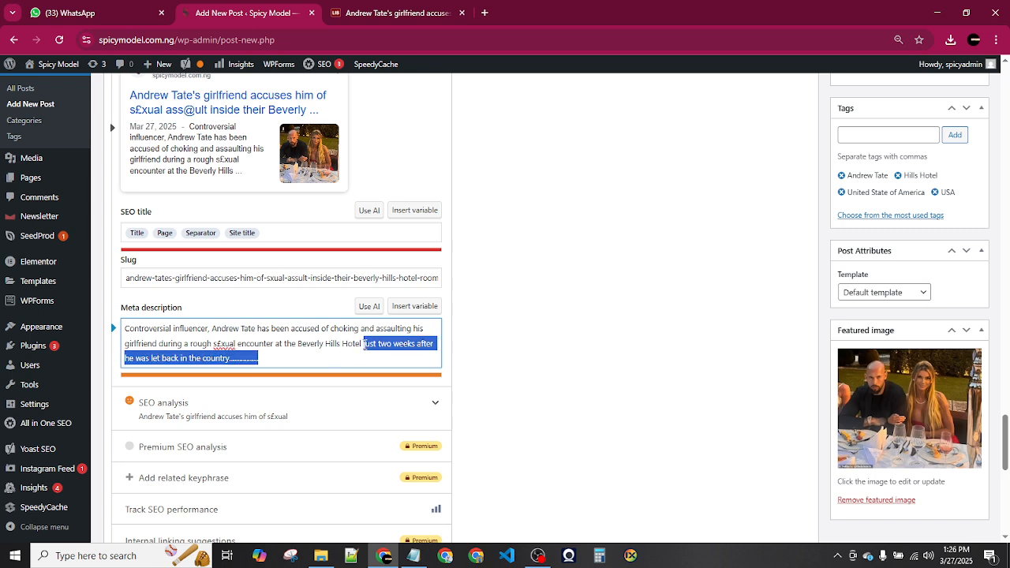
key(BackSpace)
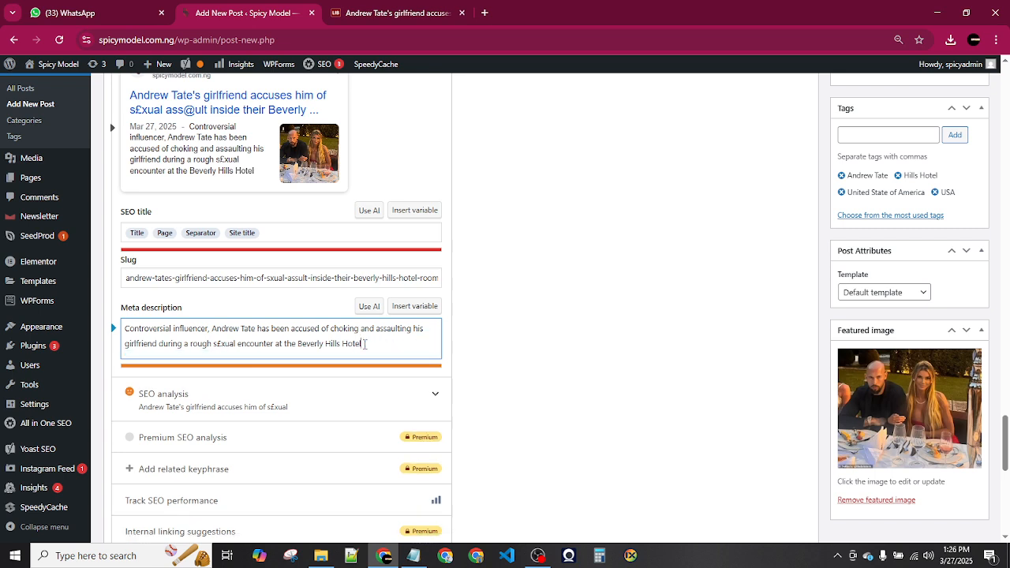
key(BackSpace)
key(BackSpace)
key(BackSpace)
key(BackSpace)
key(BackSpace)
key(BackSpace)
key(BackSpace)
key(BackSpace)
key(BackSpace)
key(BackSpace)
key(BackSpace)
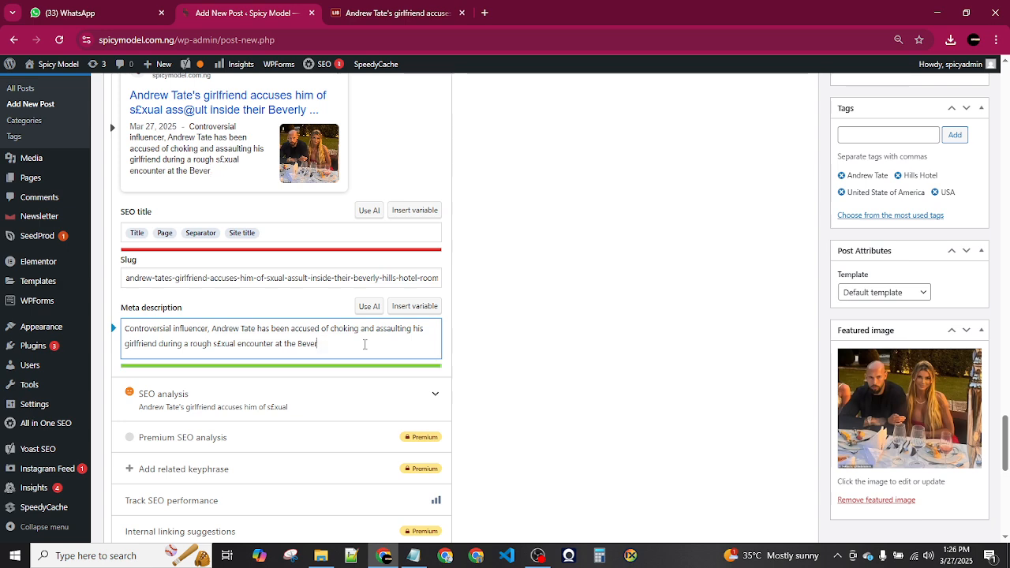
key(BackSpace)
key(BackSpace)
key(BackSpace)
key(BackSpace)
text(.)
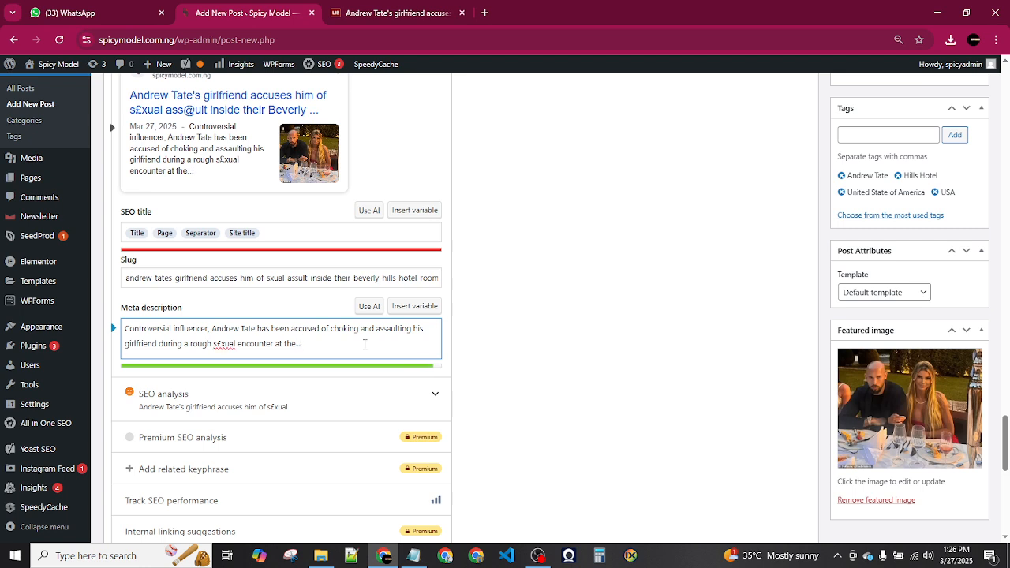
text(..)
- Review the Yoast search appearance settings, the AIOSEO page analysis and the SEO and readability ratings of the post
scroll(195, 115, up, 2)
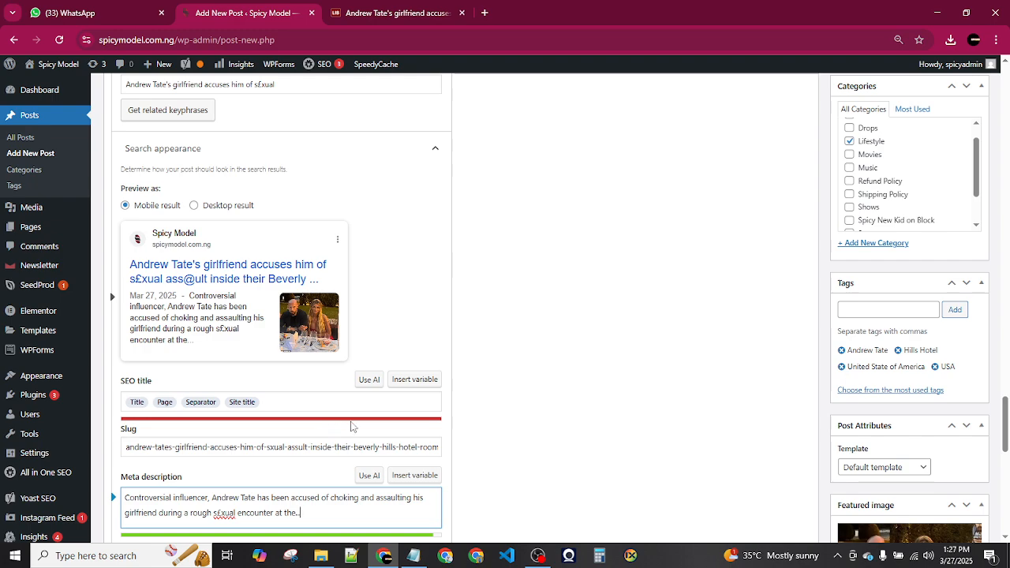
scroll(352, 427, down, 3)
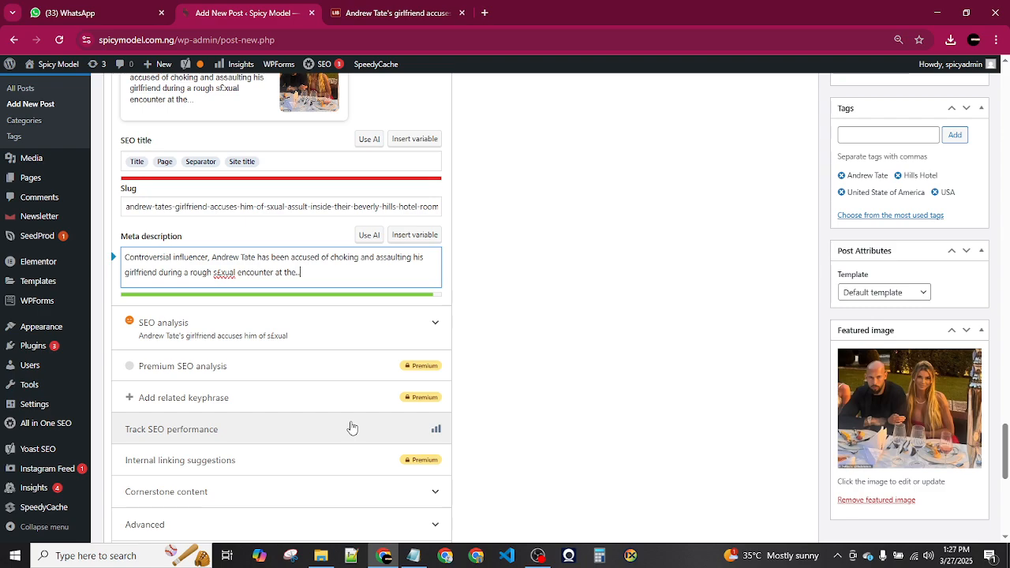
scroll(666, 263, up, 5)
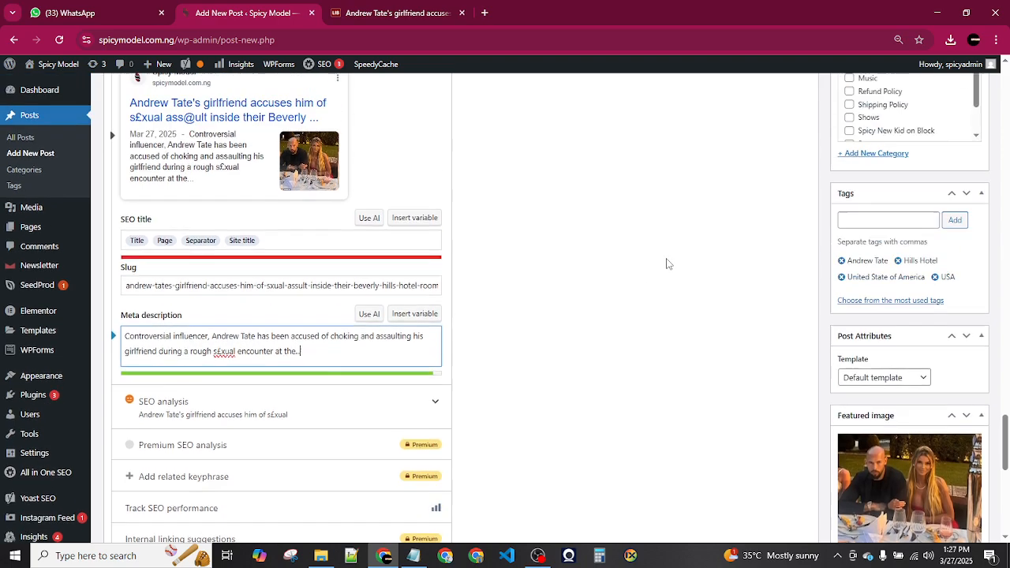
scroll(666, 264, up, 5)
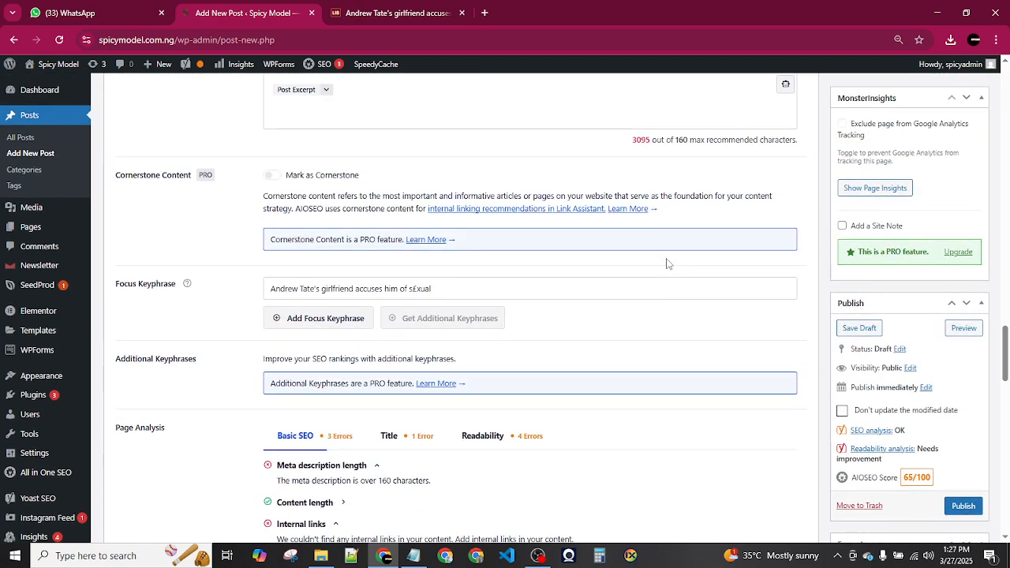
scroll(706, 332, up, 2)
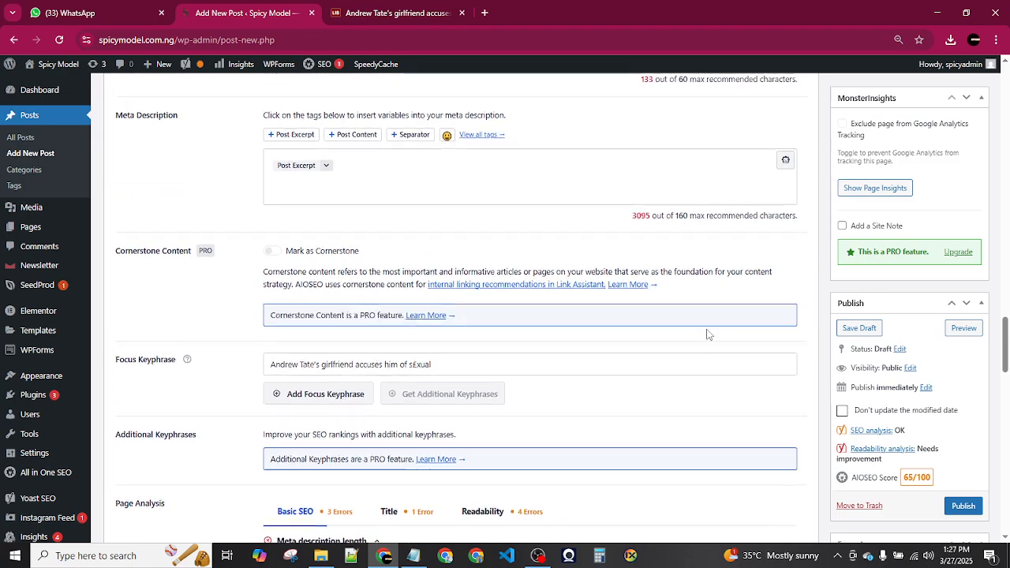
scroll(708, 333, down, 3)
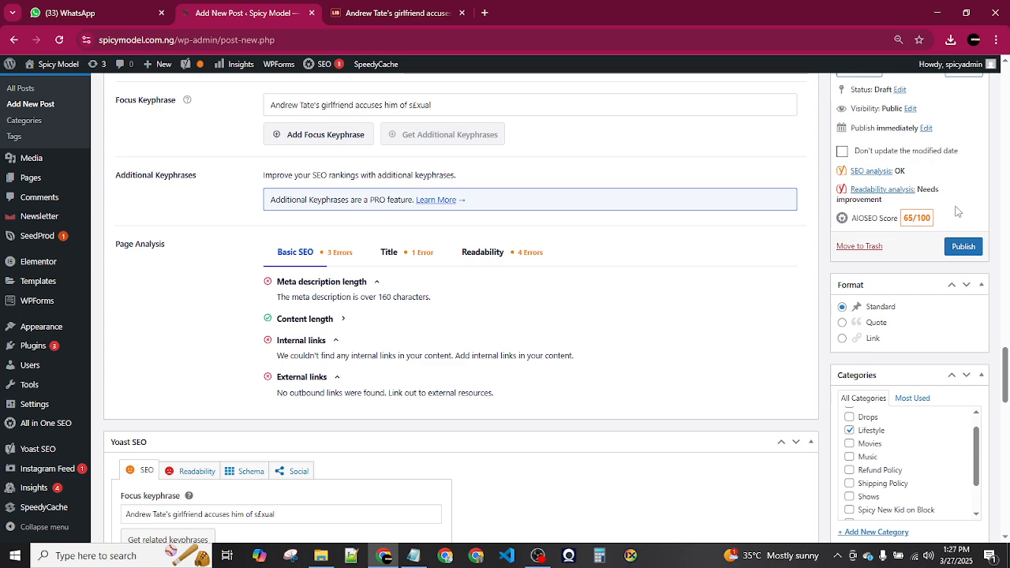
scroll(957, 211, up, 2)
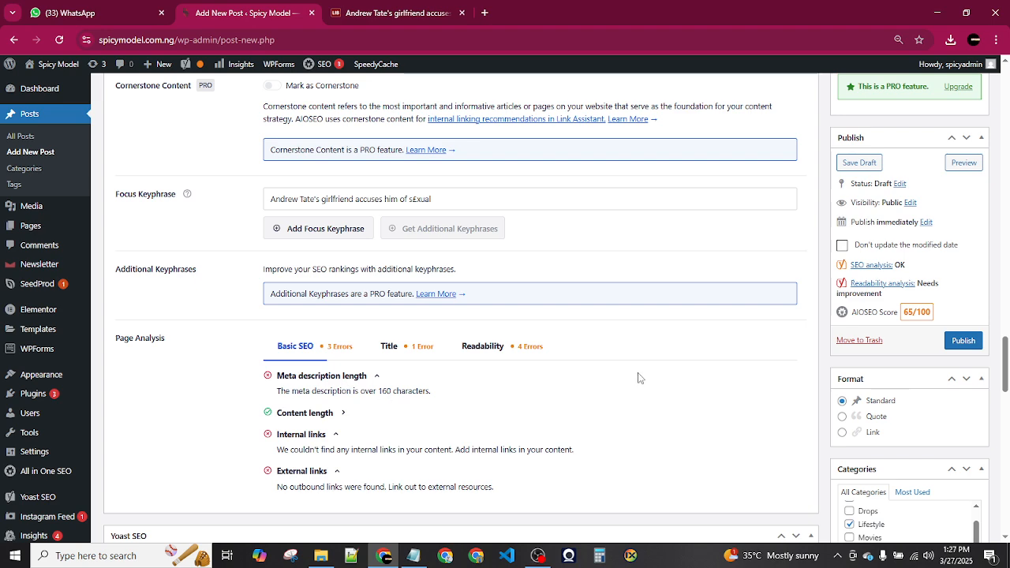
scroll(853, 351, down, 1)
scroll(853, 355, up, 1)
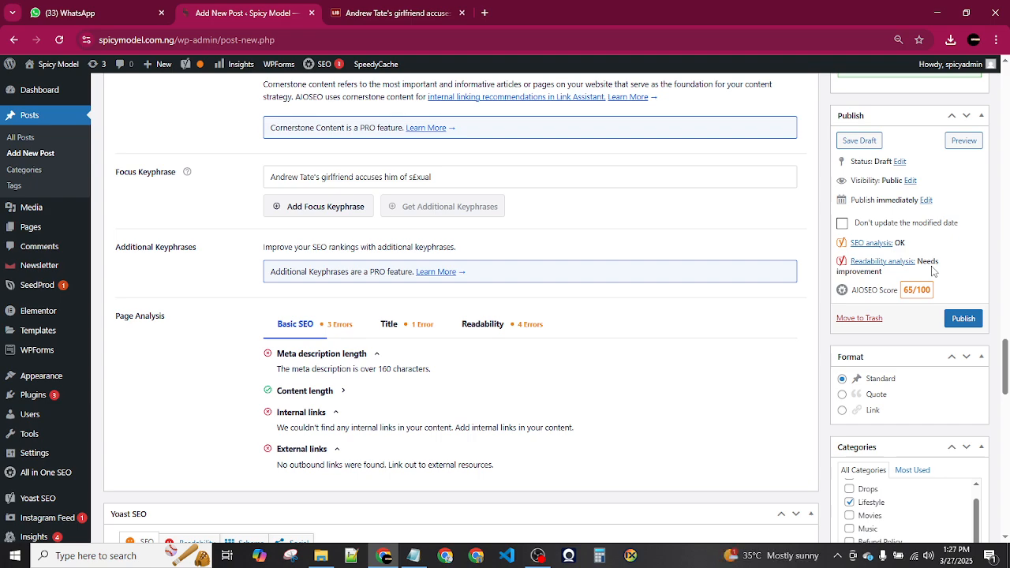
- Check the post body, images, publish settings, format, category list and tags of the draft
scroll(652, 176, up, 10)
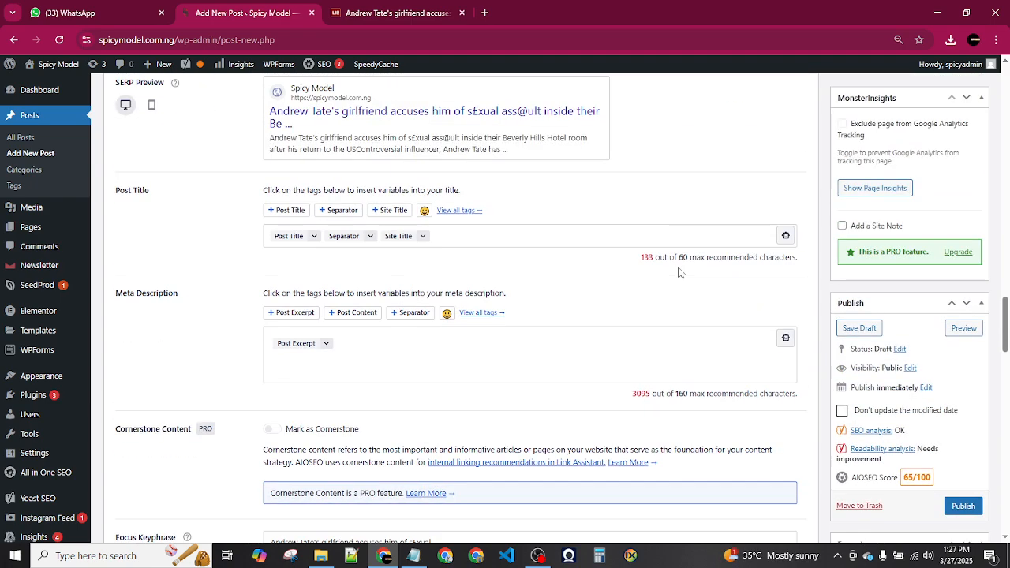
scroll(687, 355, up, 10)
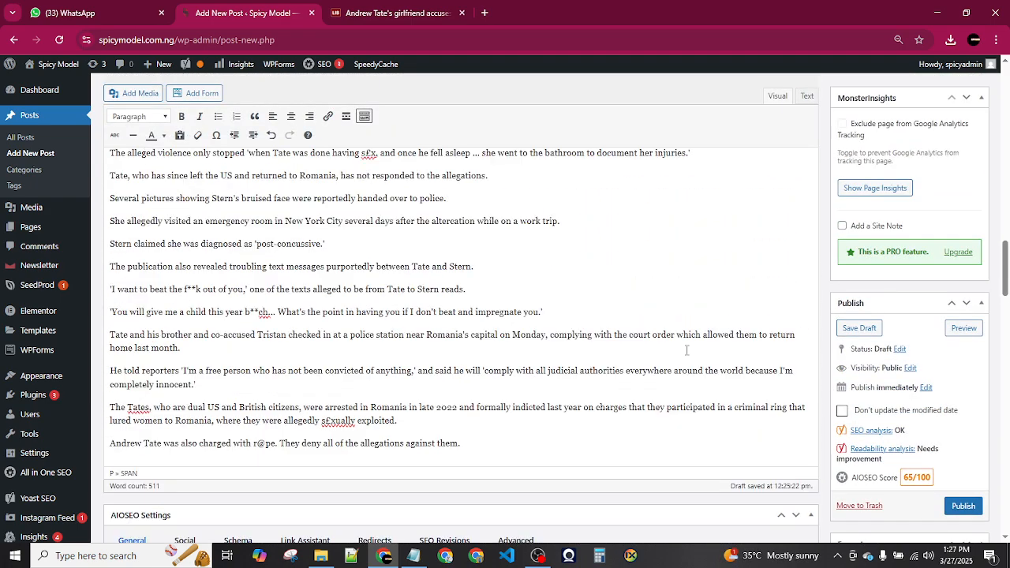
scroll(687, 350, up, 6)
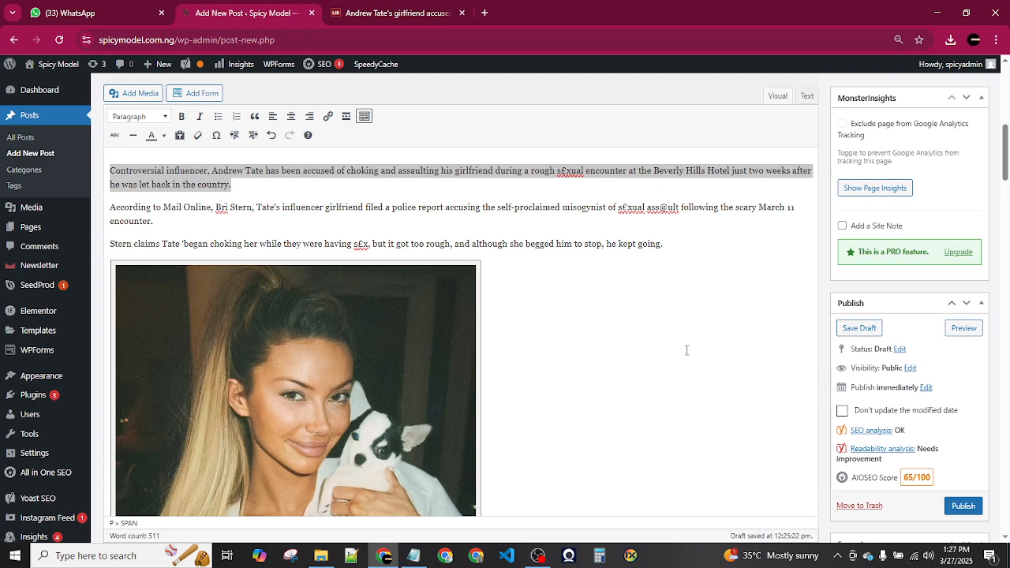
scroll(686, 350, down, 3)
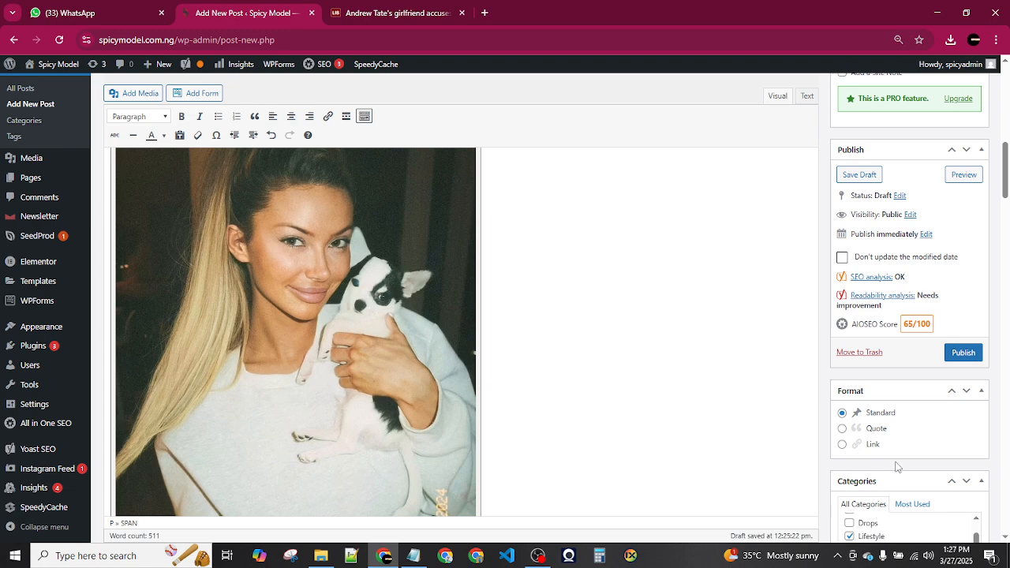
scroll(897, 465, down, 1)
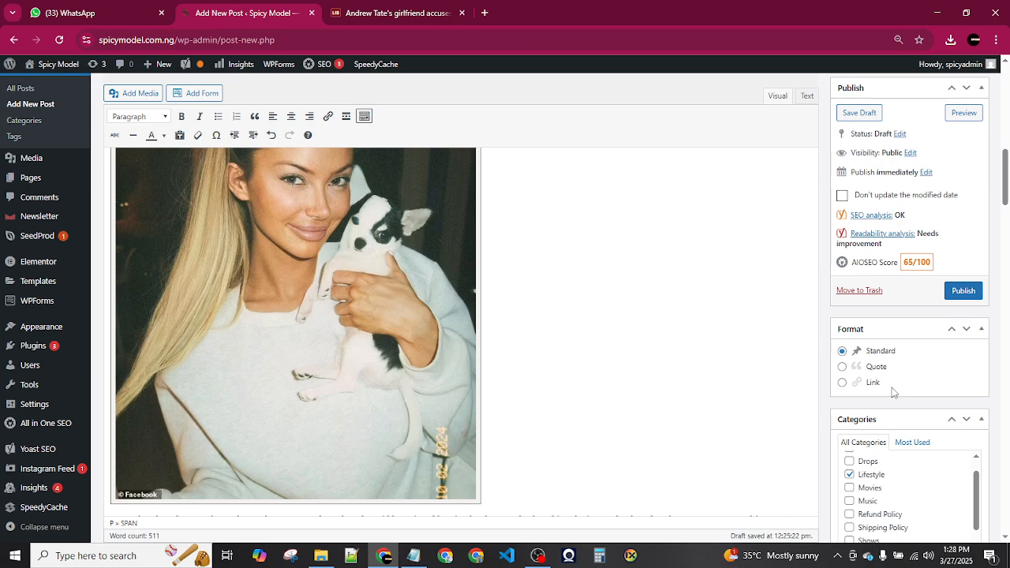
scroll(894, 393, down, 4)
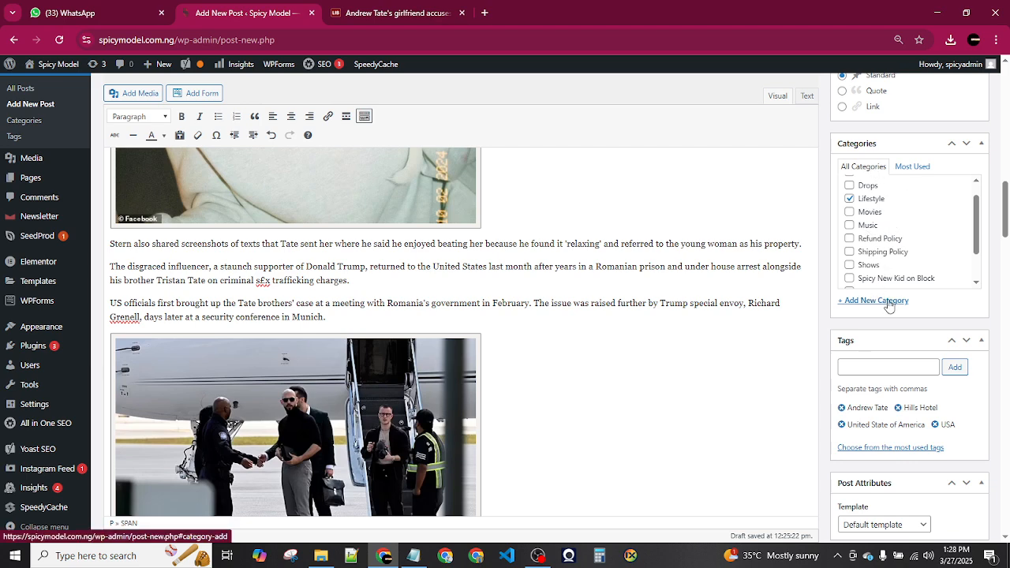
scroll(883, 243, down, 1)
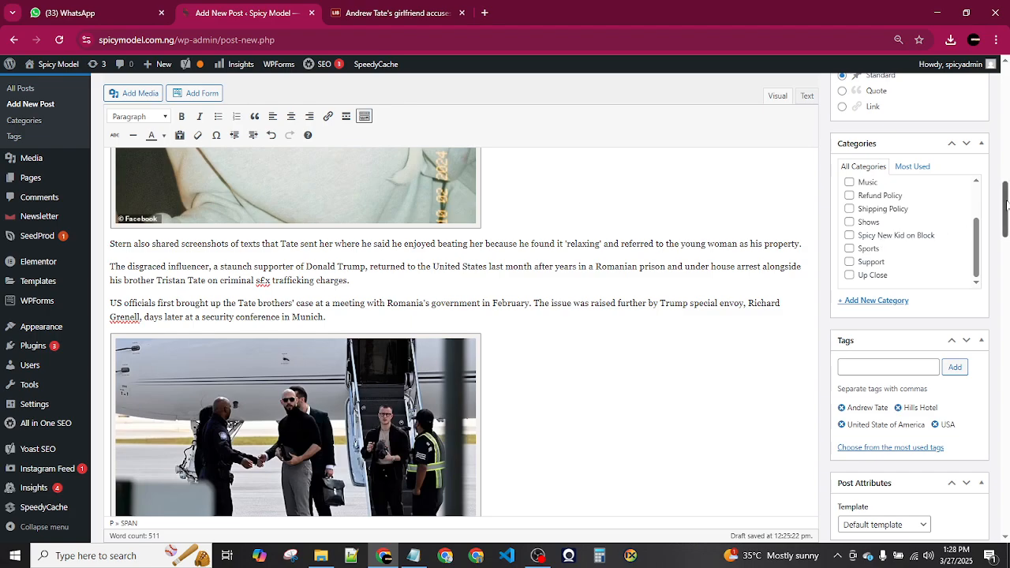
drag(1006, 207, 1006, 128)
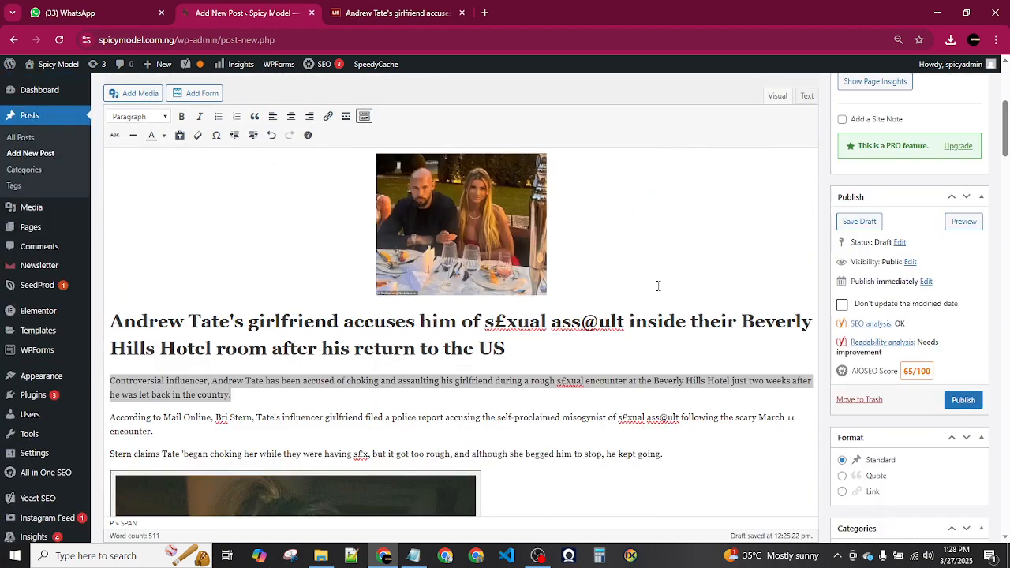
click(658, 285)
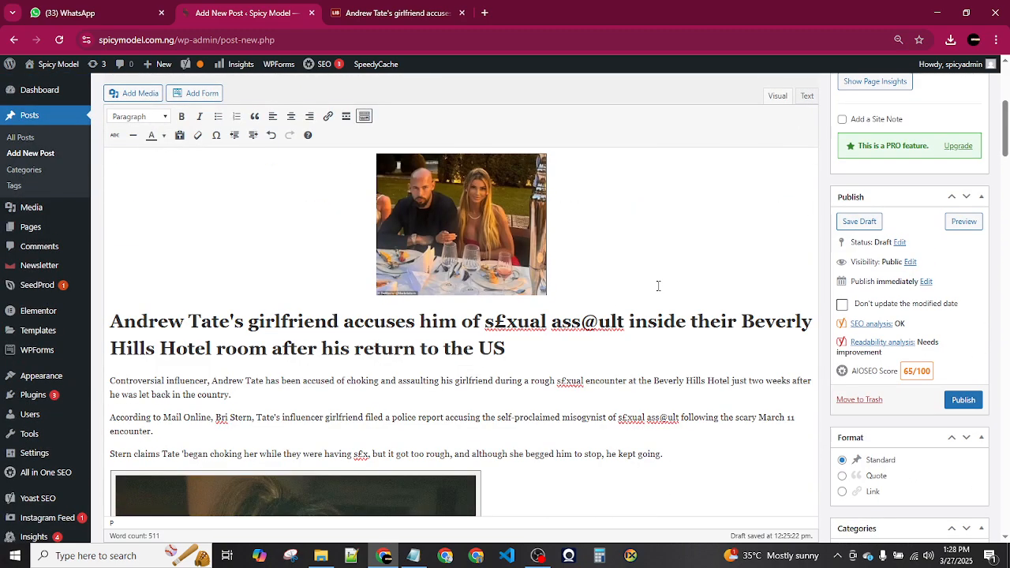
- Publish the draft post and open its live page on the site
click(970, 404)
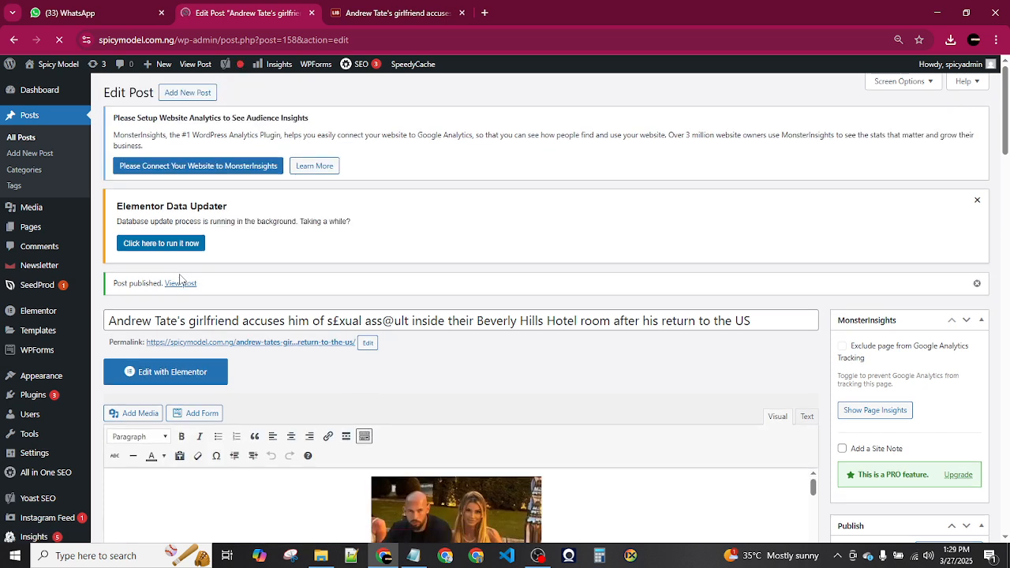
click(180, 284)
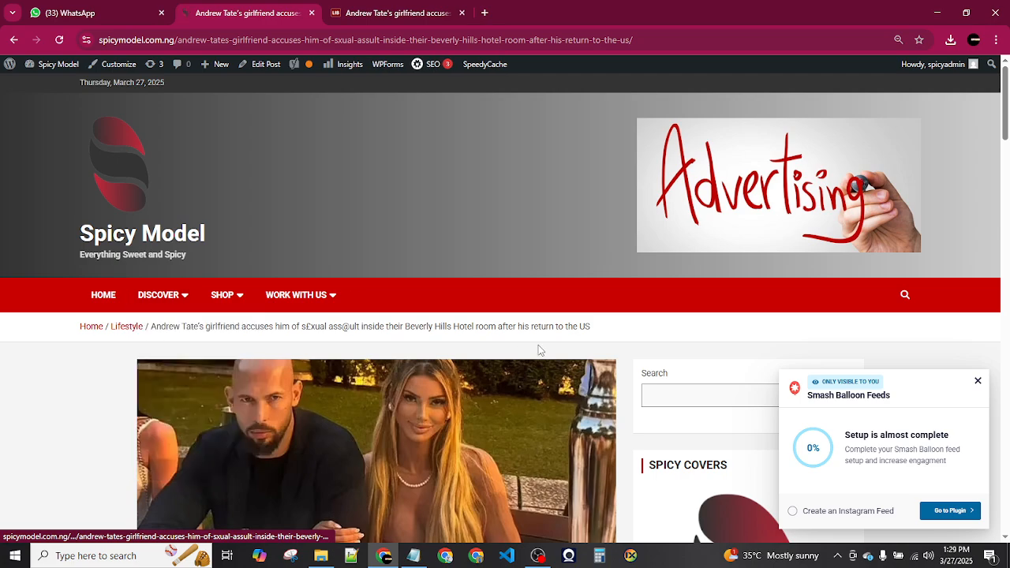
- Review the published post's featured image, title, category, body images, paragraphs and tags, plus the comment area and footer lists
scroll(610, 447, down, 15)
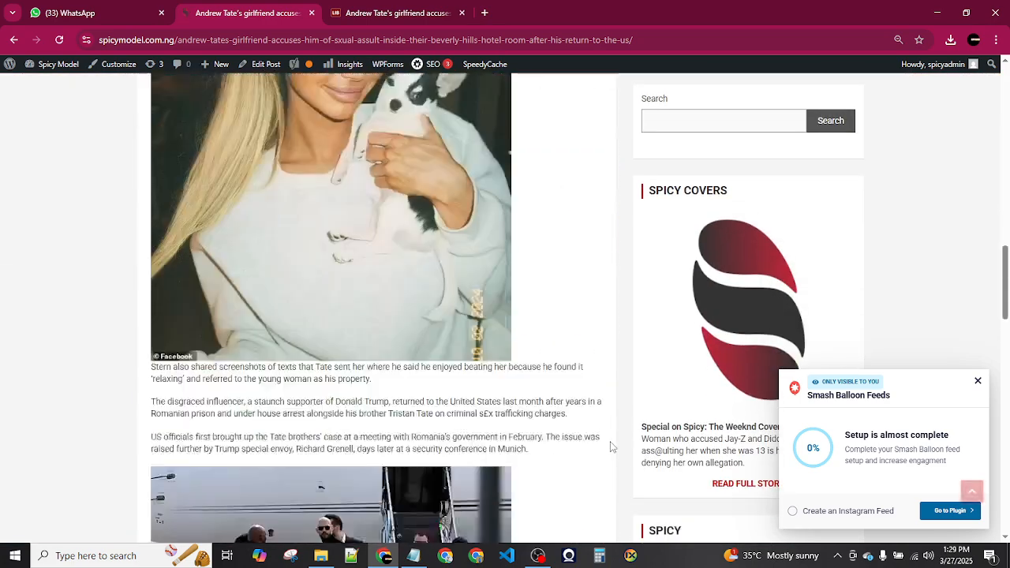
scroll(543, 111, down, 5)
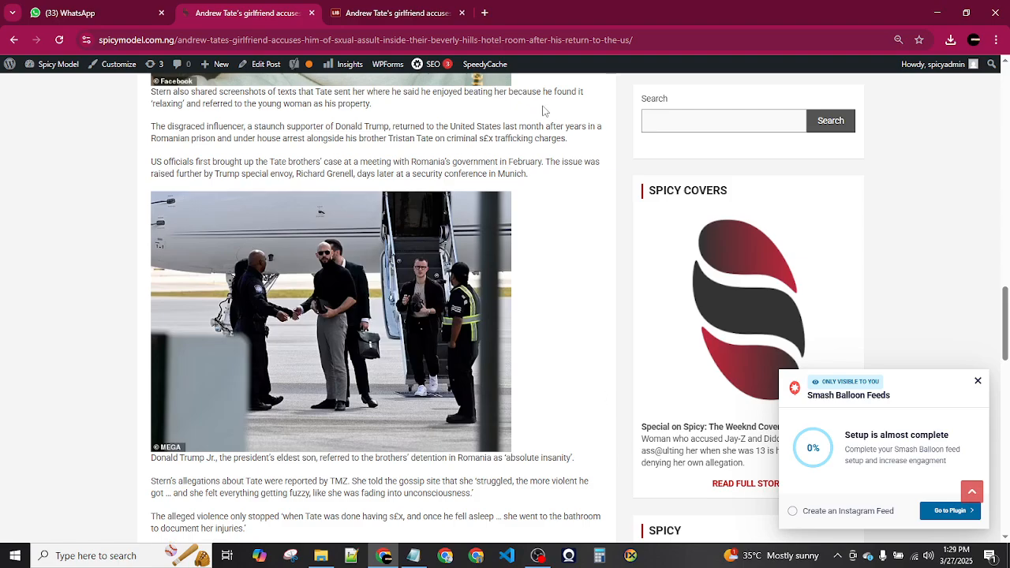
scroll(543, 111, down, 5)
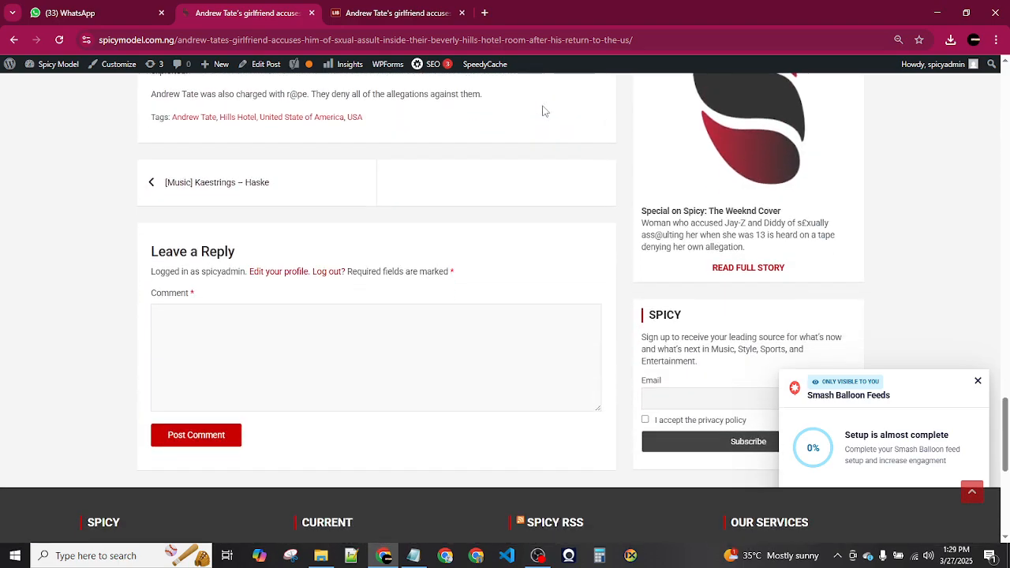
scroll(543, 111, up, 12)
scroll(543, 110, down, 10)
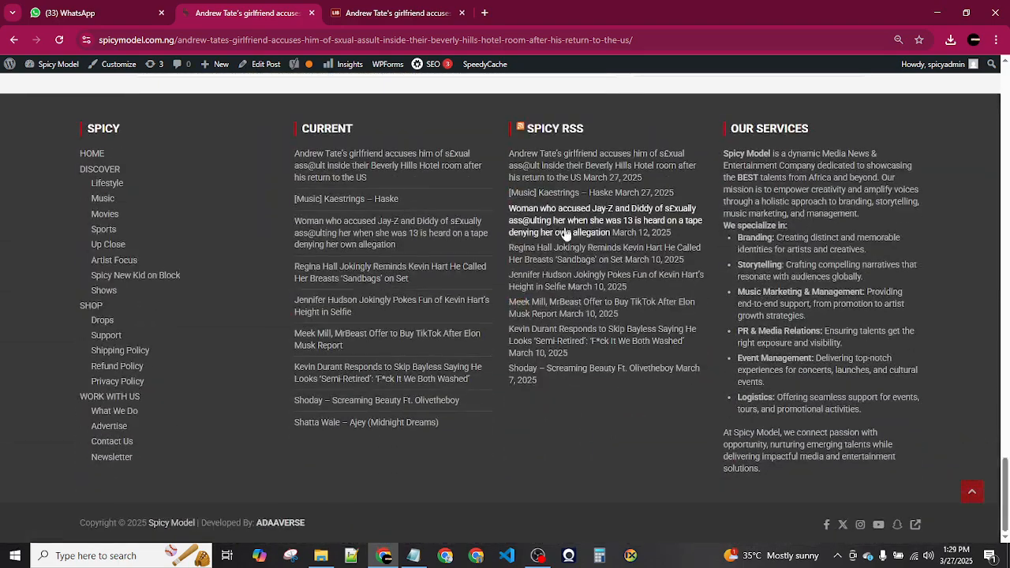
scroll(563, 230, up, 5)
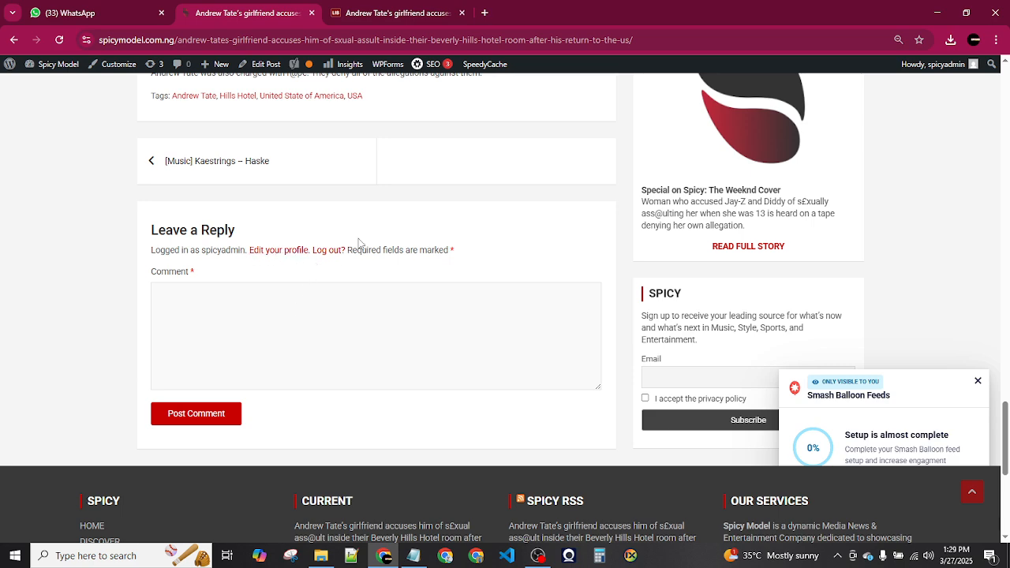
scroll(347, 245, up, 2)
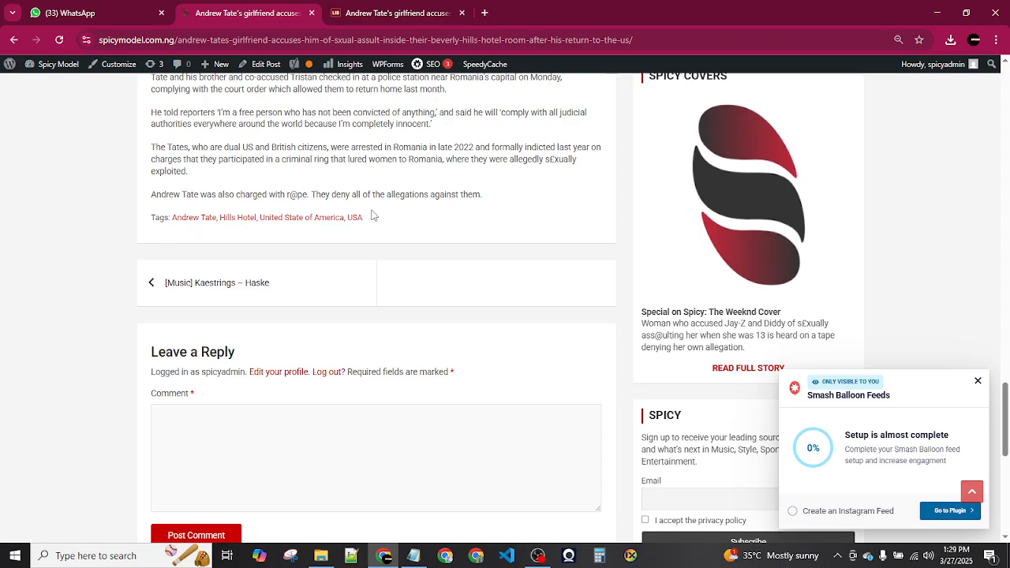
scroll(373, 215, up, 20)
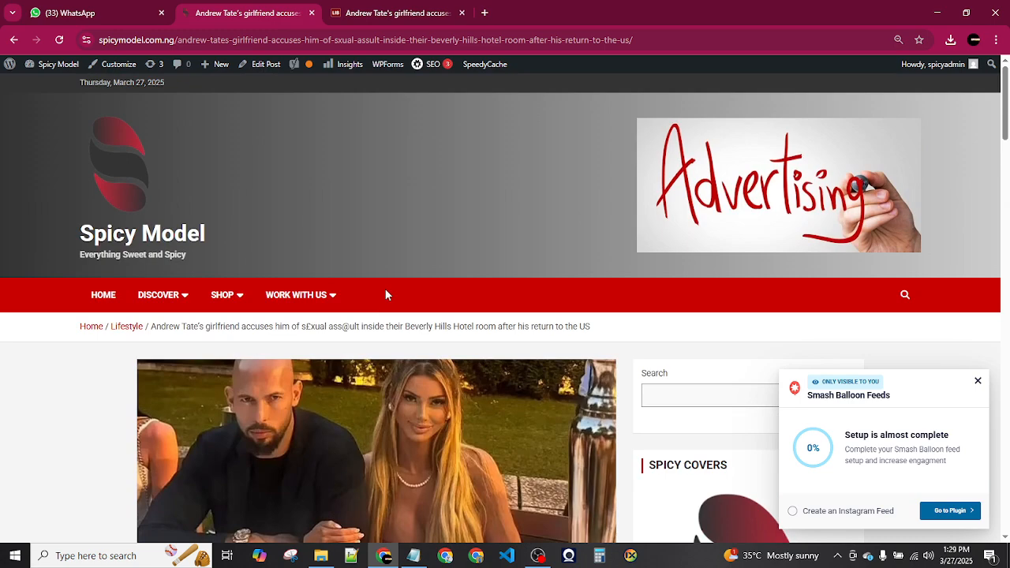
scroll(368, 161, down, 7)
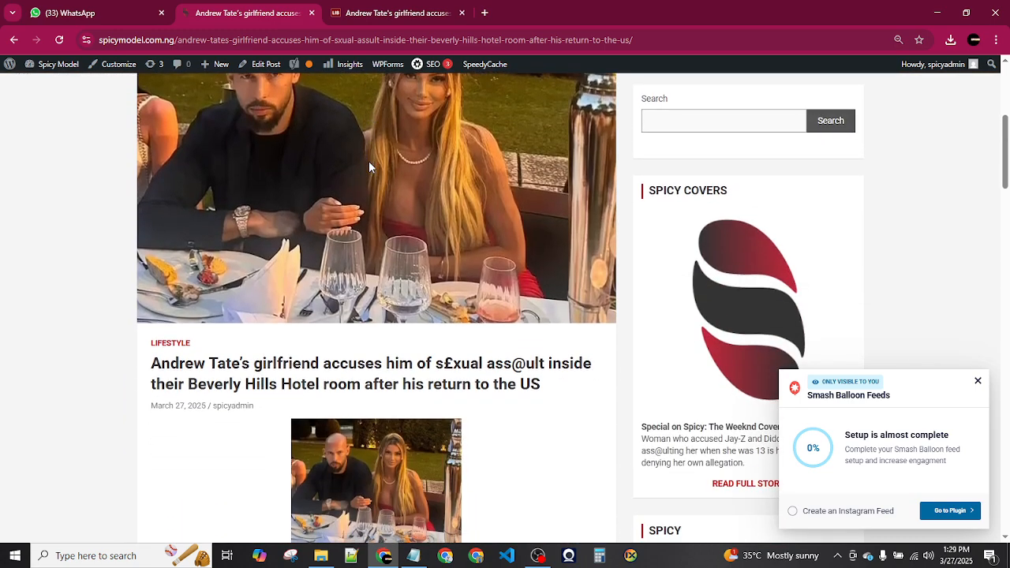
scroll(369, 161, down, 2)
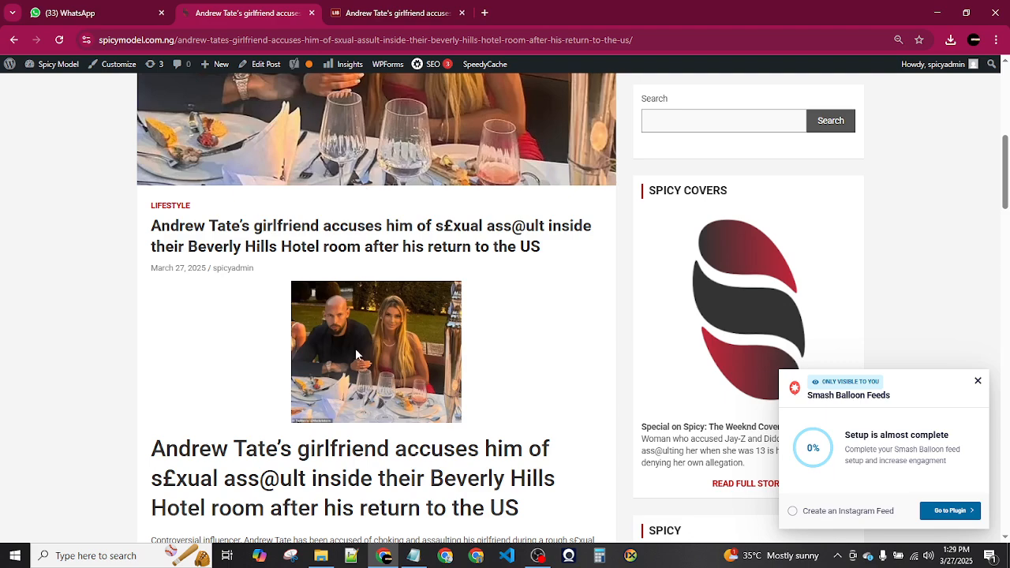
scroll(355, 355, down, 2)
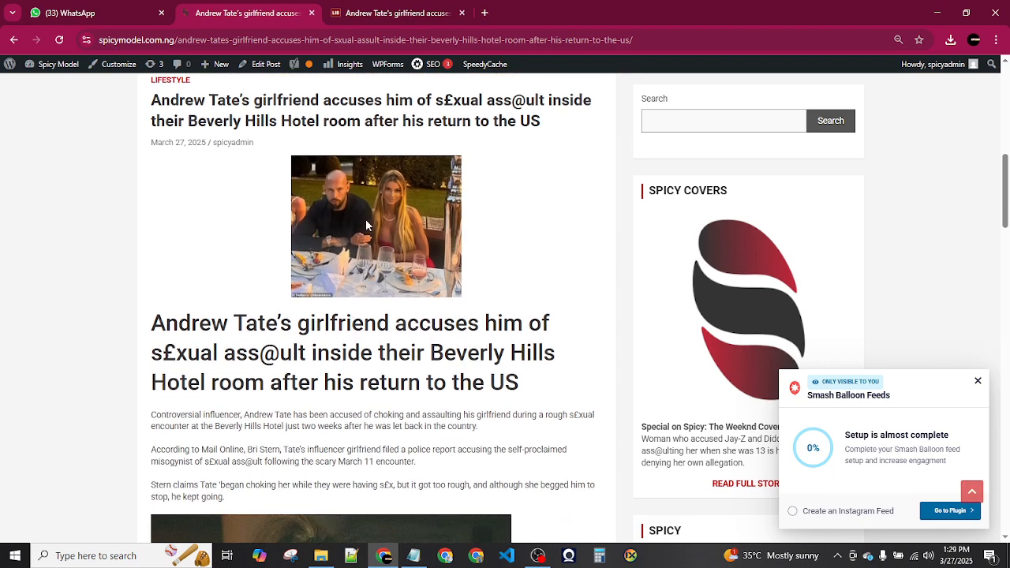
scroll(365, 220, up, 8)
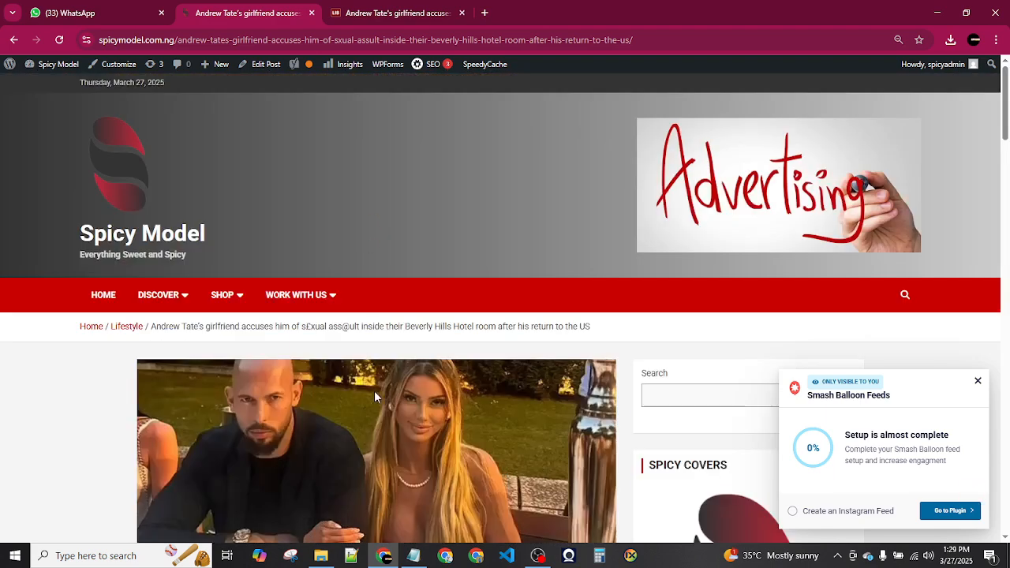
- Check the site's home page for the new post in the Spotlight, Lifestyle and Latest Stories sections, and pause the Latest Episodes video
click(108, 235)
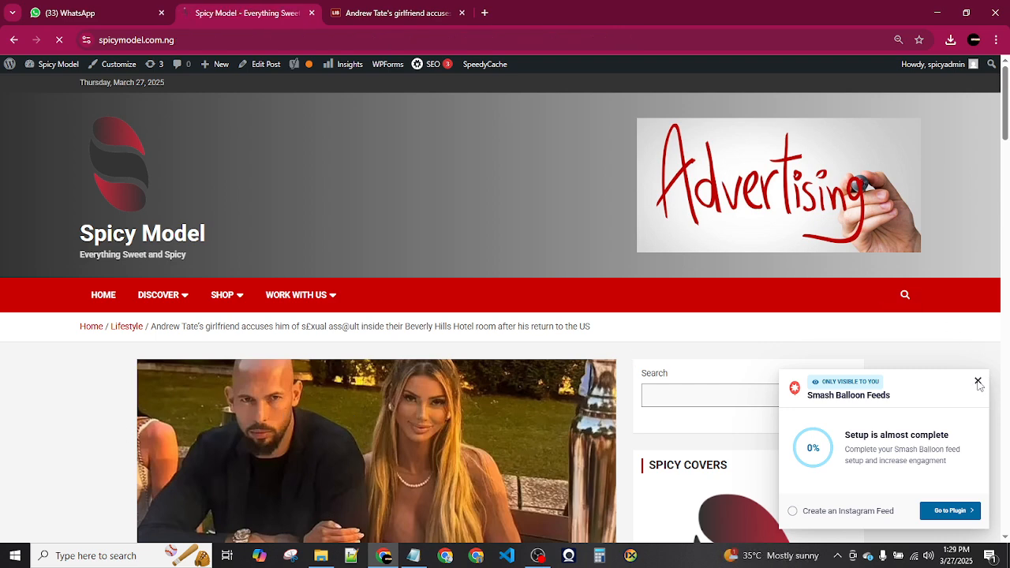
scroll(584, 422, down, 3)
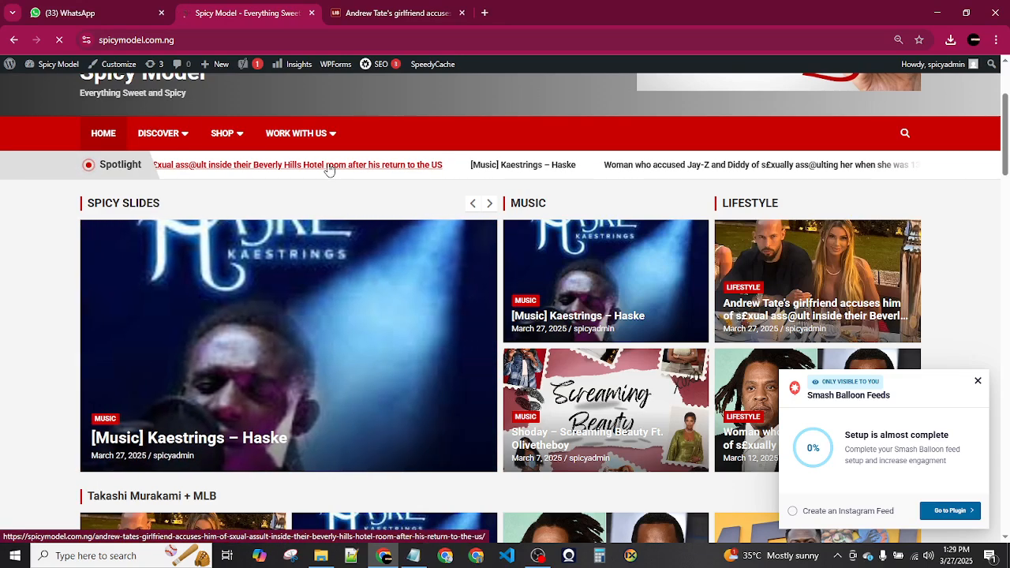
scroll(462, 235, down, 2)
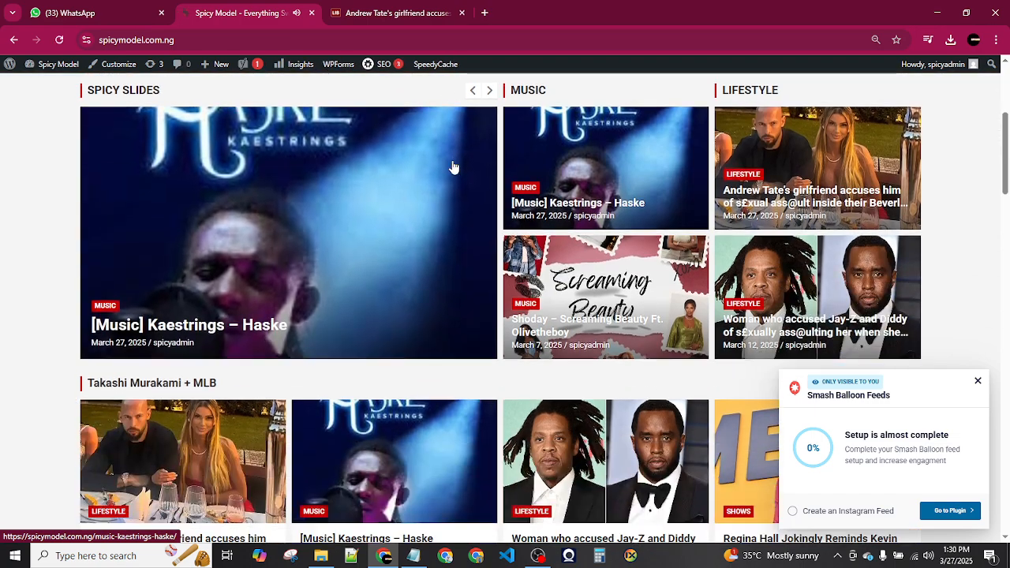
scroll(479, 334, down, 4)
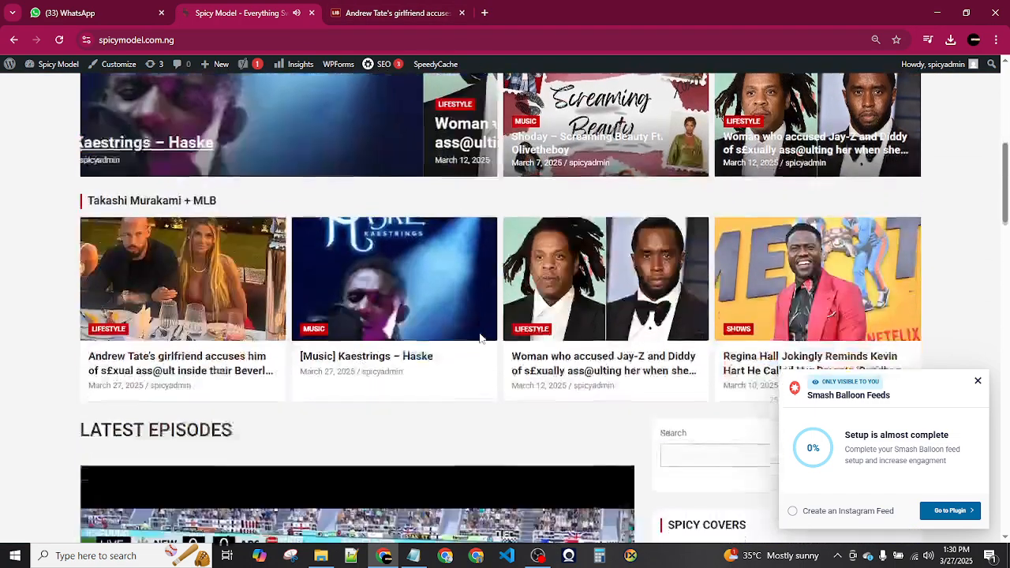
scroll(479, 300, up, 3)
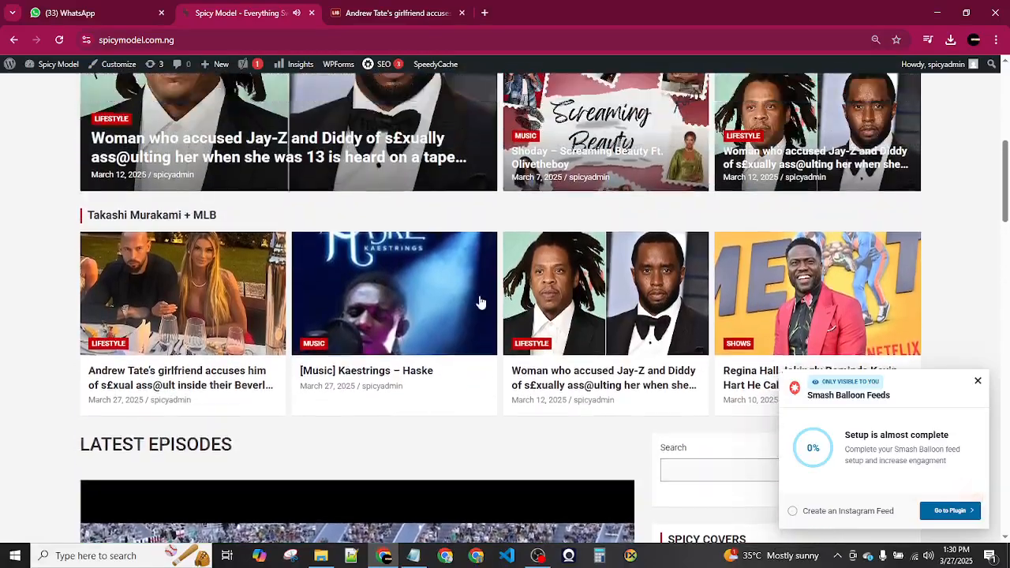
scroll(479, 301, down, 10)
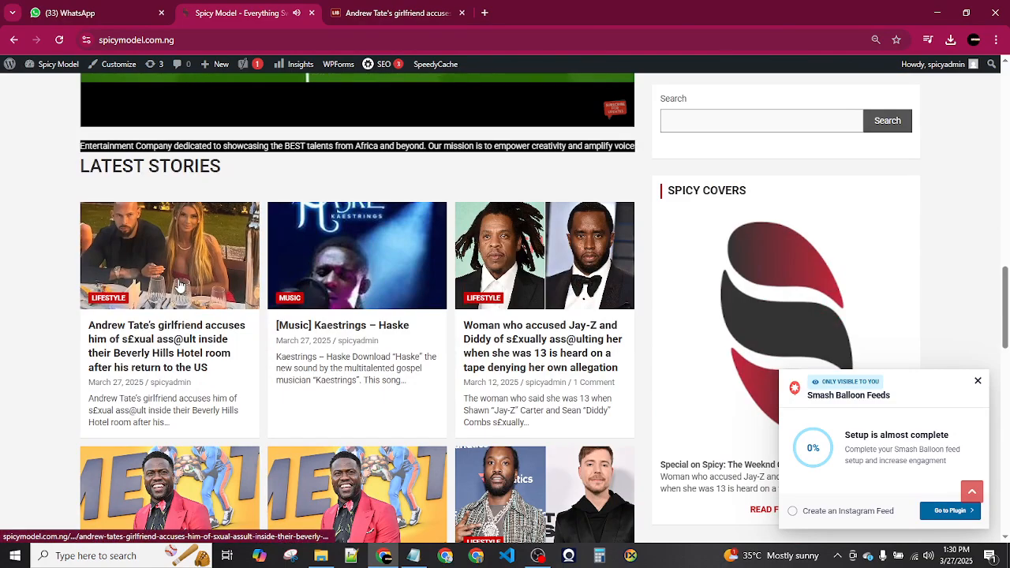
scroll(180, 286, down, 4)
scroll(180, 285, down, 5)
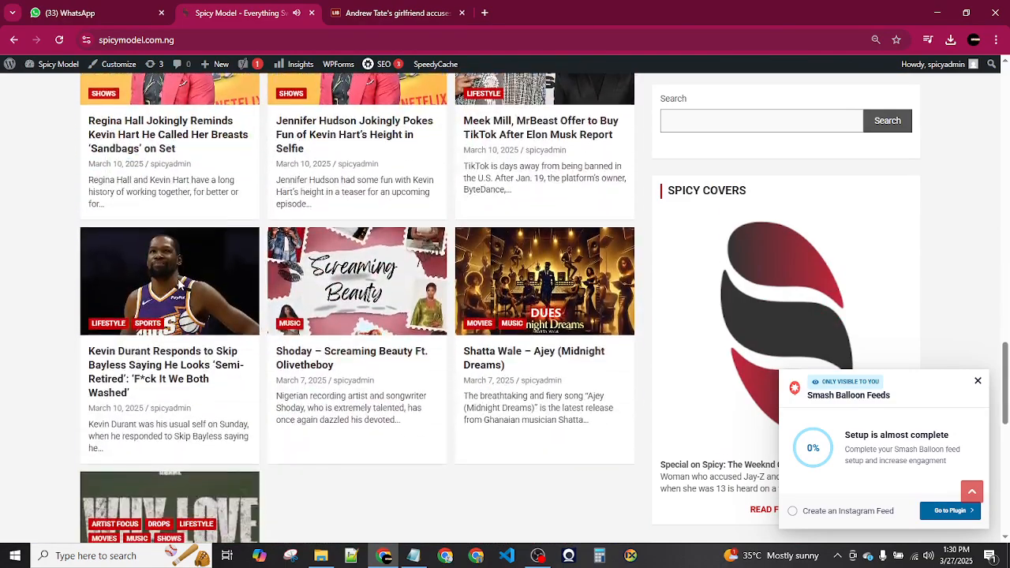
scroll(180, 286, up, 10)
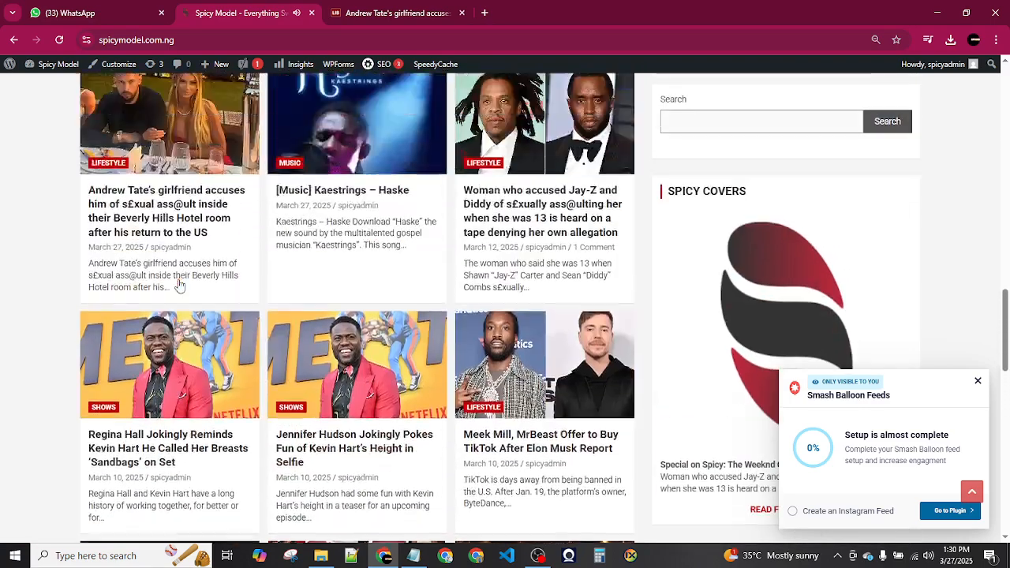
scroll(180, 286, up, 3)
click(265, 404)
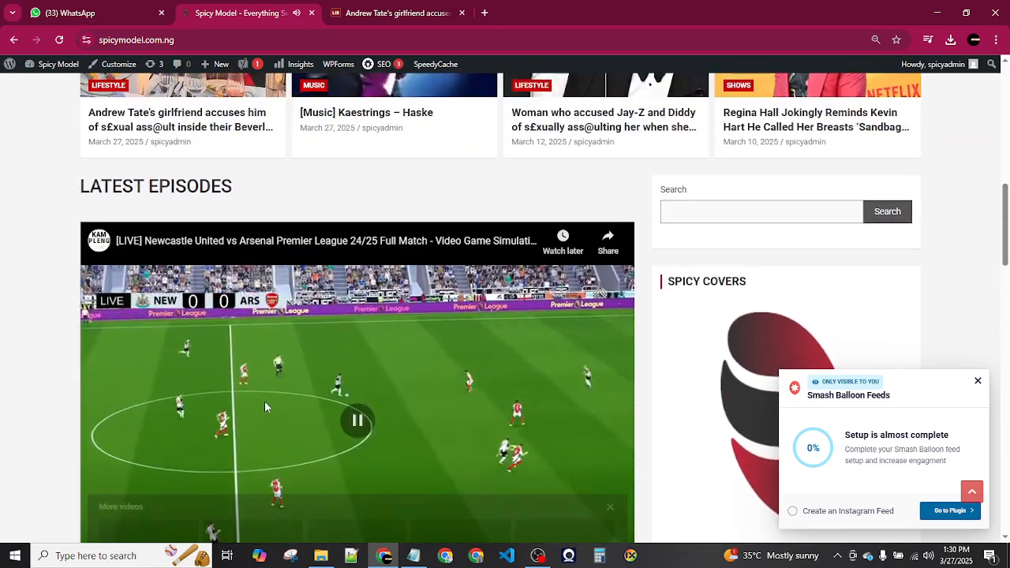